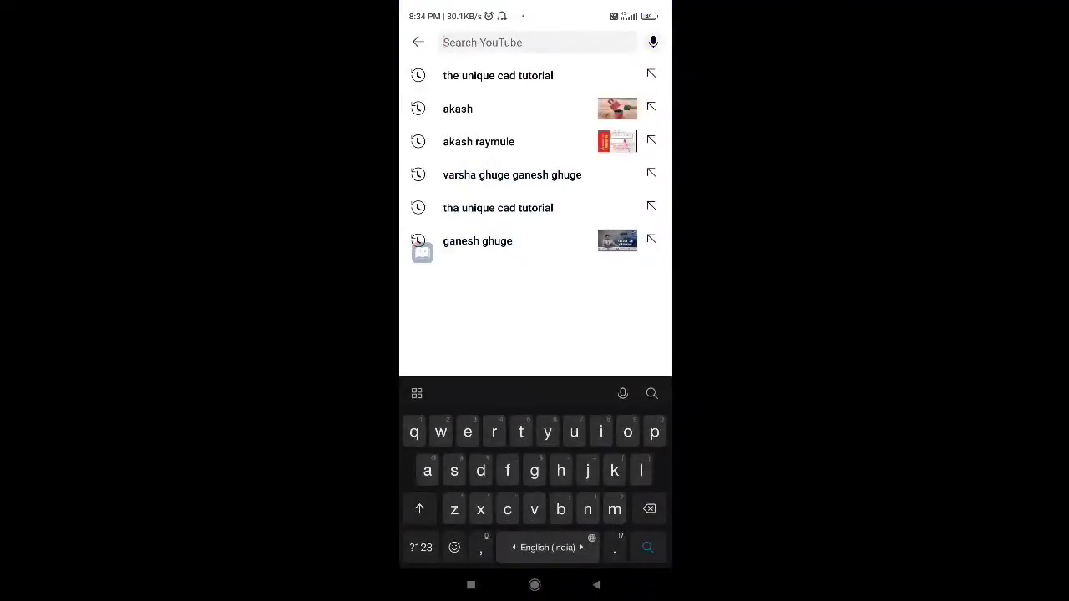
Search YouTube for "the unique cad tutorial" and open the UNIQUE CAD Tutorial channel.
type("the u")
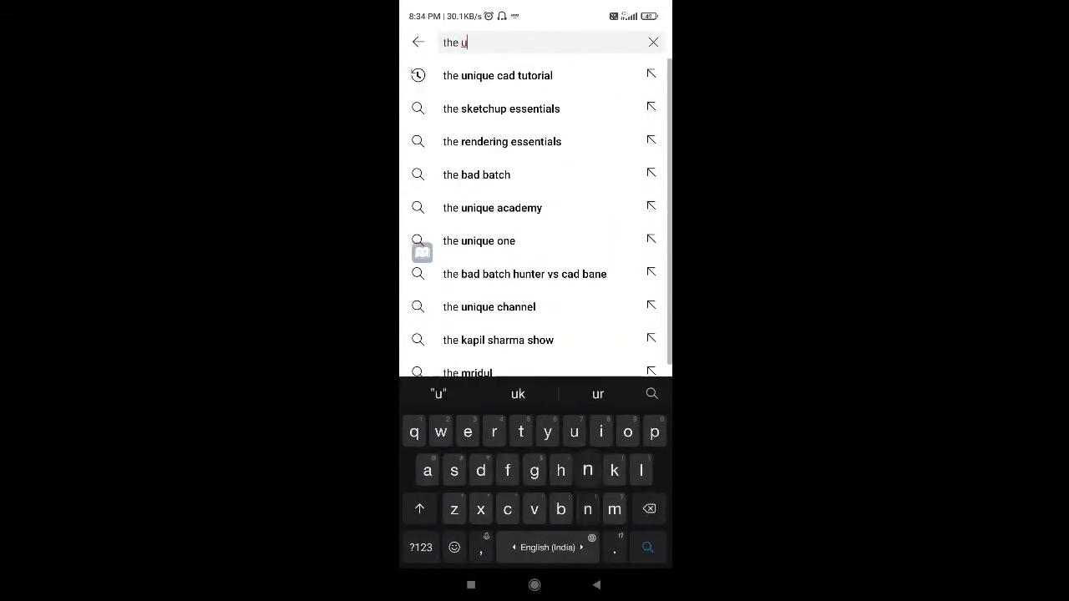
type("niqu")
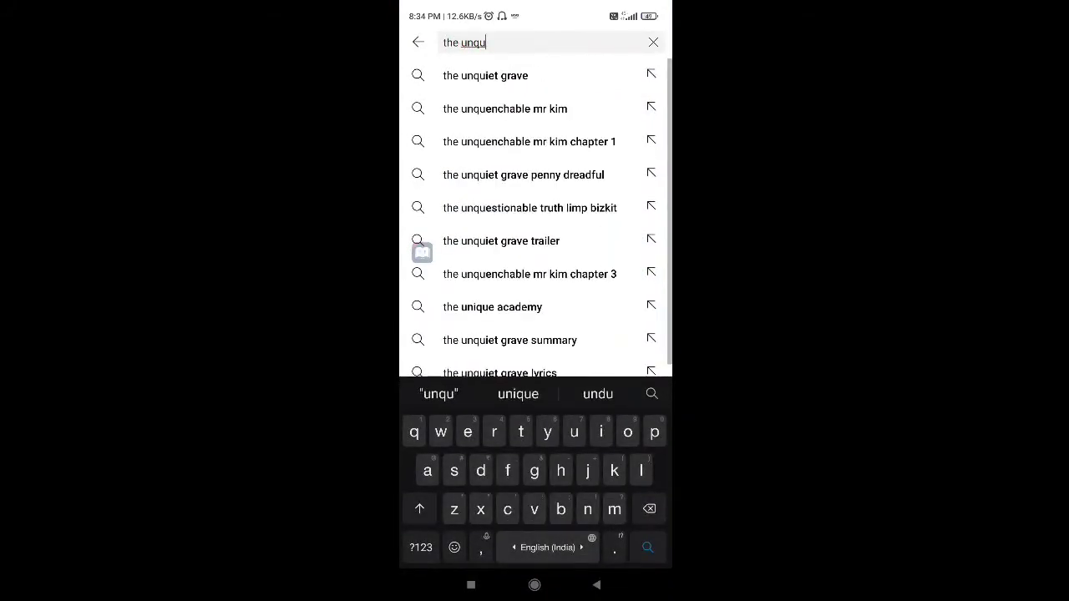
left_click(517, 393)
type("cad")
left_click(501, 75)
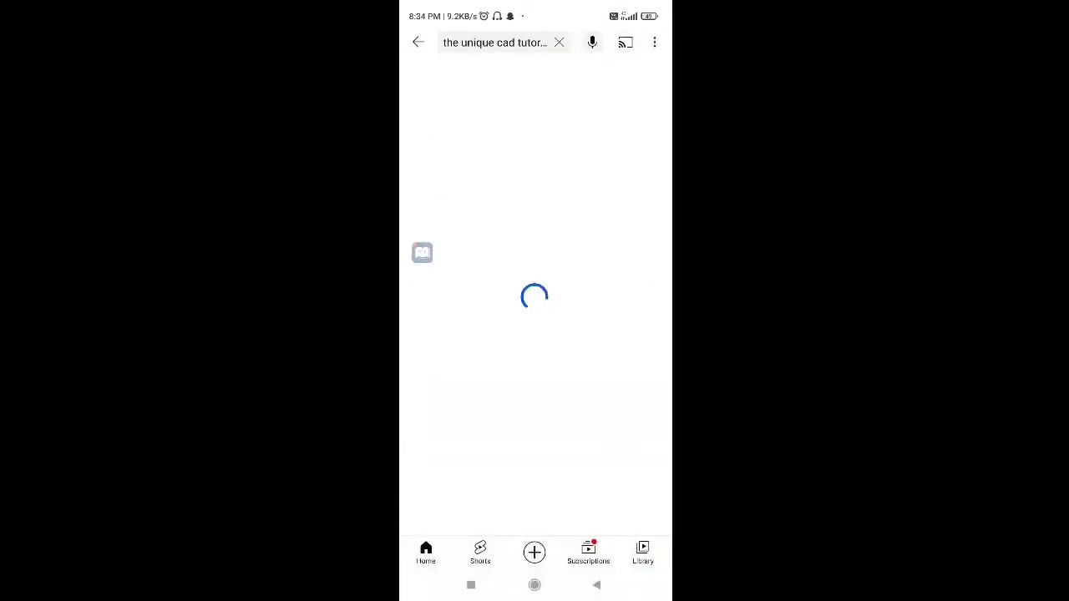
left_click(576, 340)
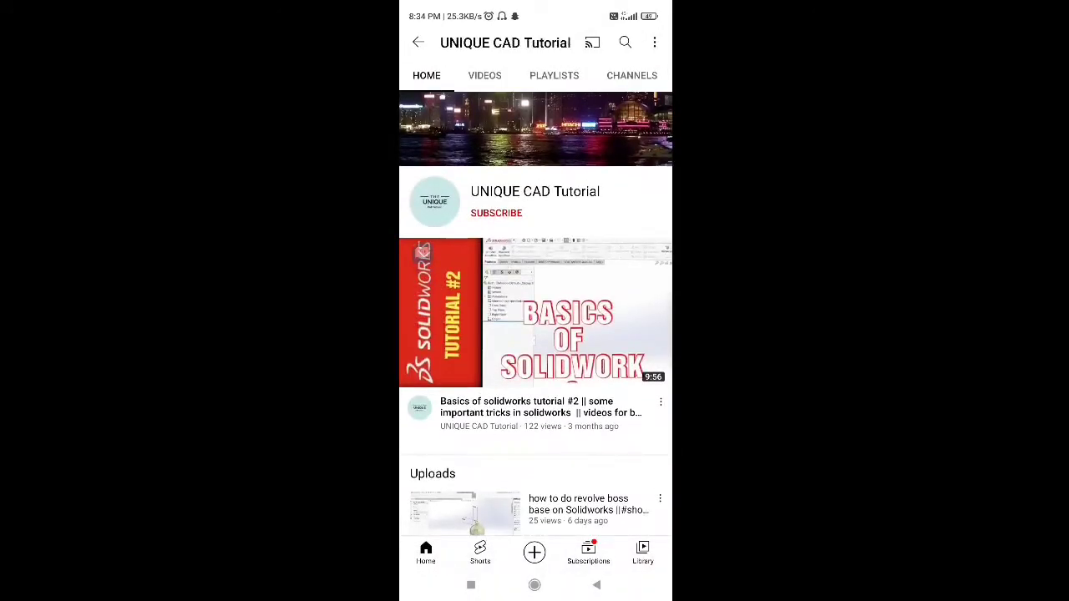
Subscribe to the UNIQUE CAD Tutorial channel and choose its notification preference.
left_click(498, 213)
left_click(651, 213)
left_click(564, 217)
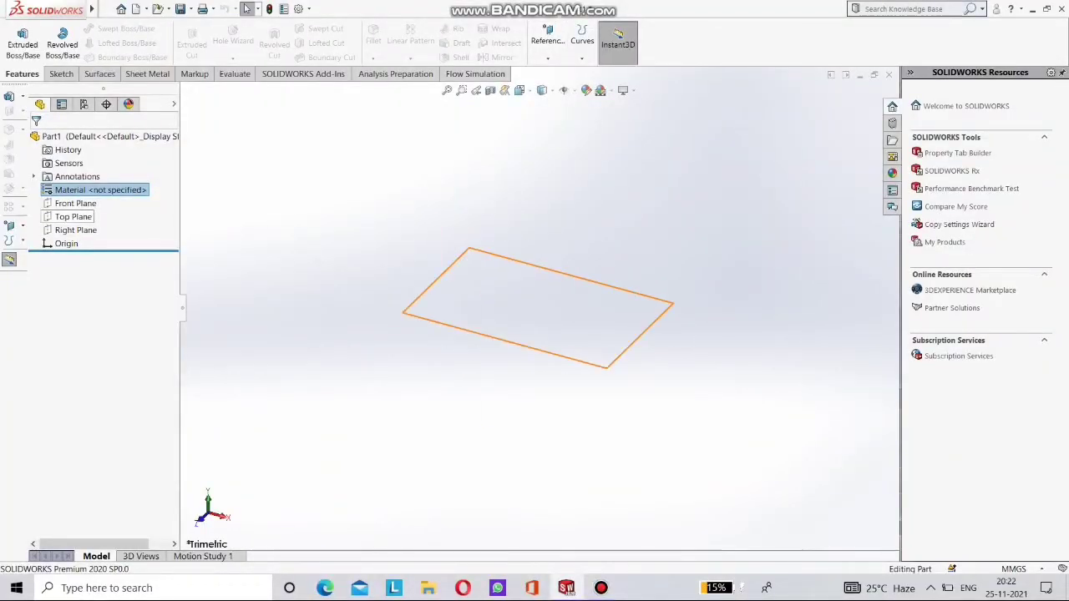
Sketch a closed L-shaped profile on the Front Plane with line segments, its outer vertical side about 105 mm long.
right_click(74, 204)
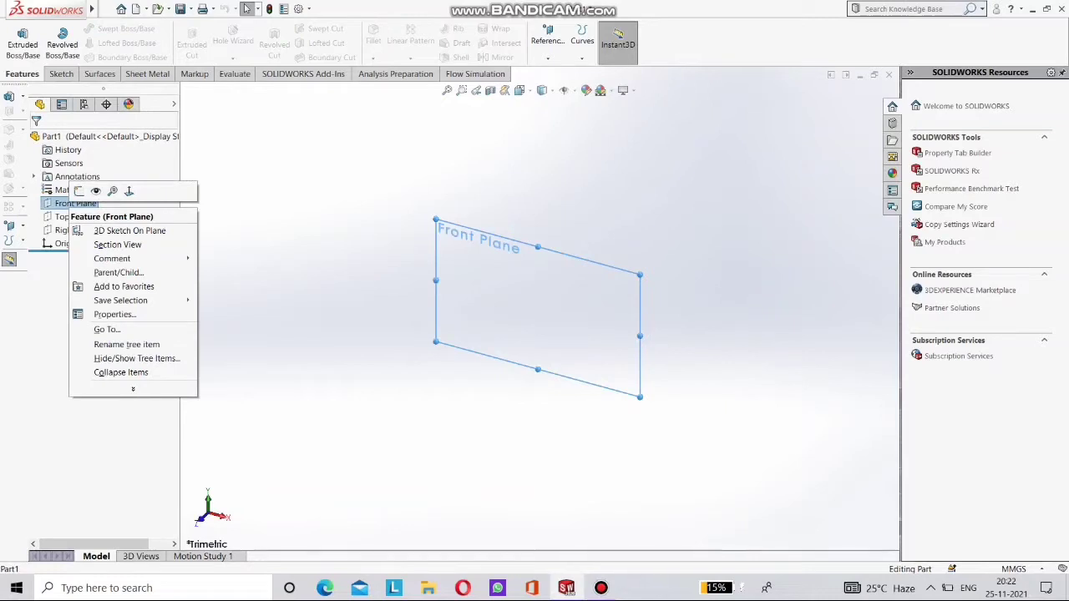
left_click(79, 191)
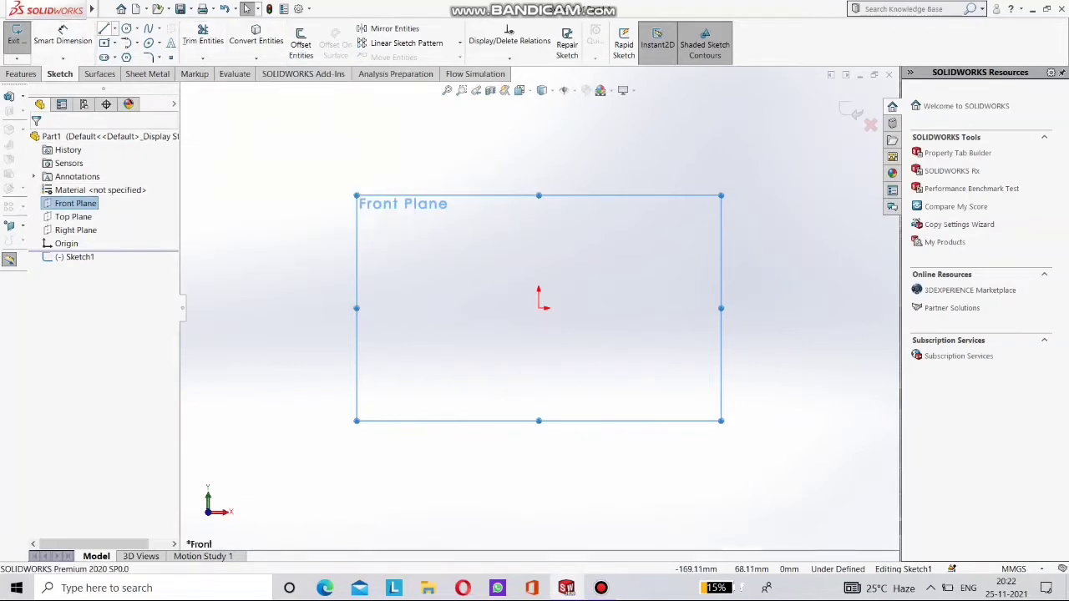
left_click(104, 29)
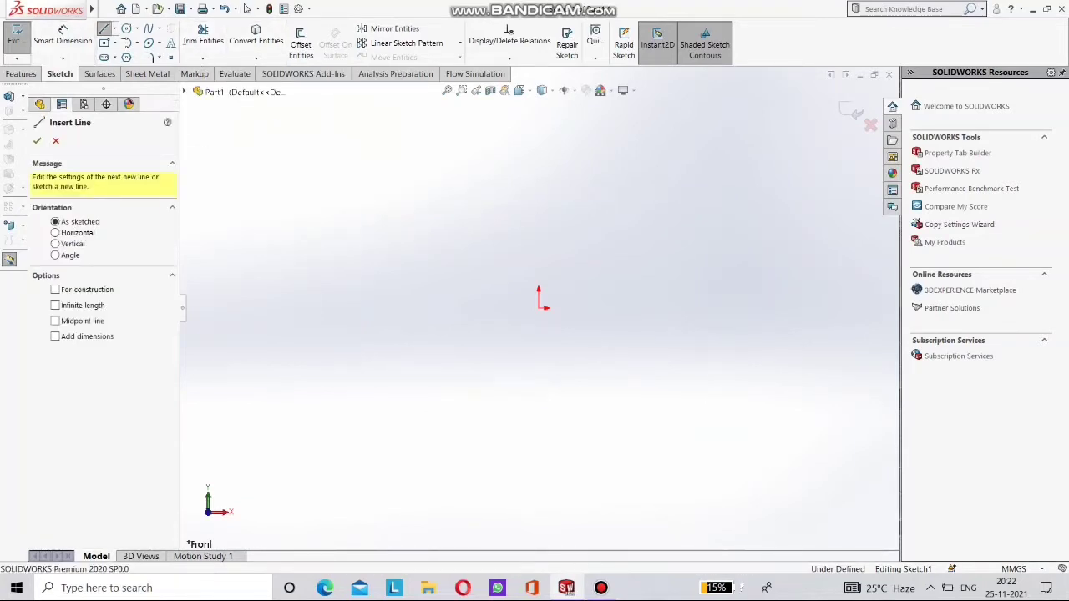
left_click(439, 212)
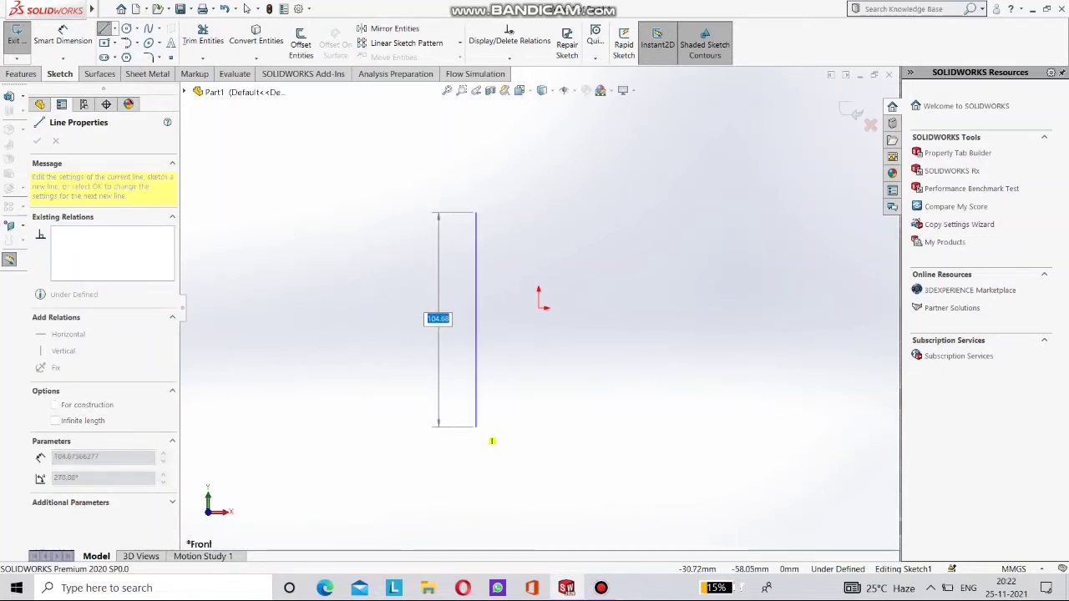
left_click(476, 426)
left_click(733, 426)
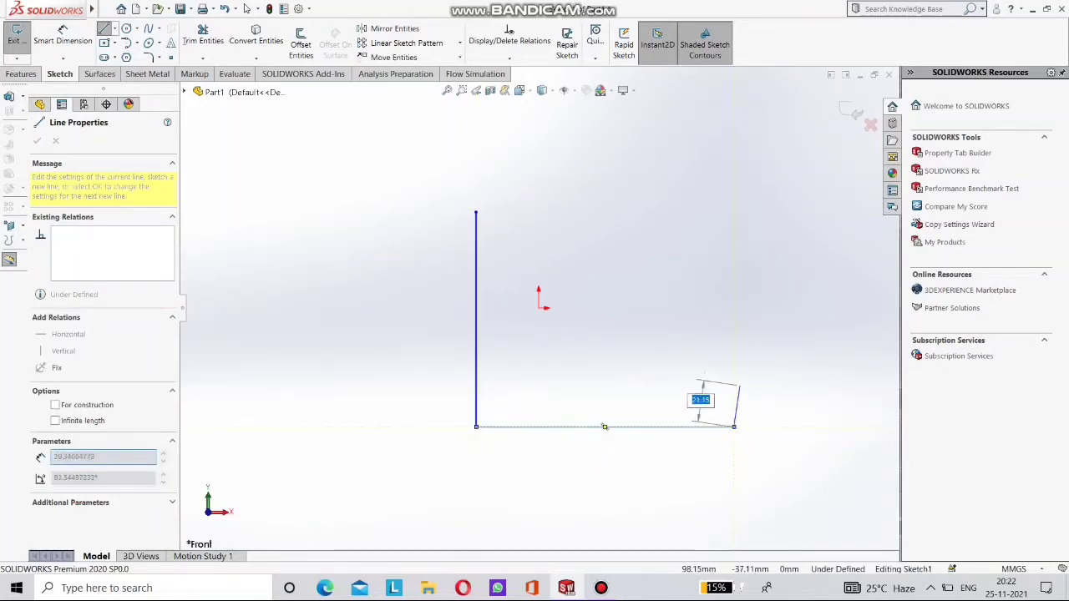
left_click(733, 367)
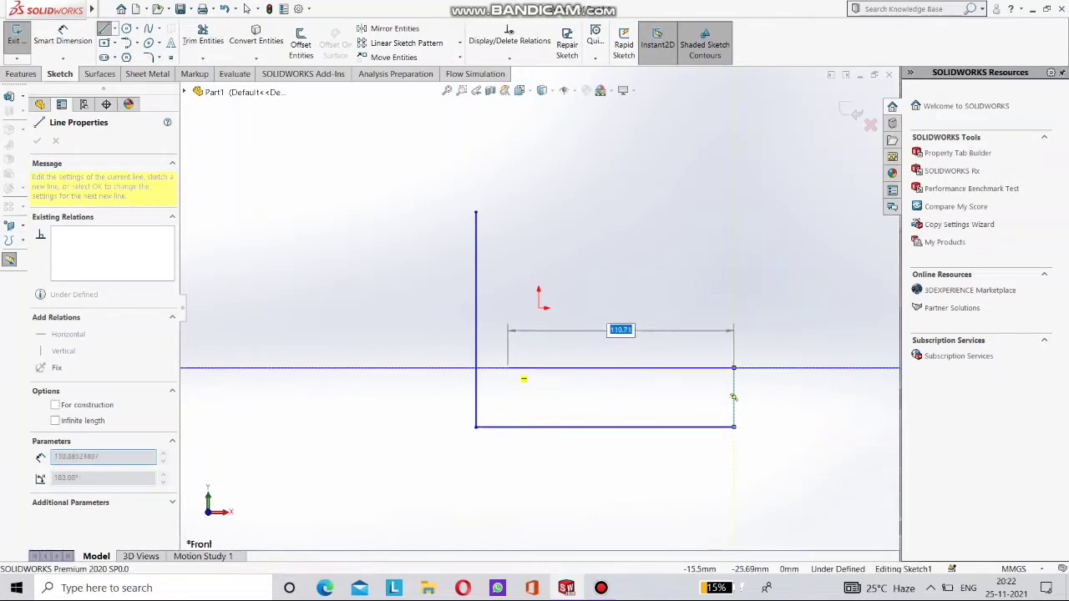
left_click(529, 367)
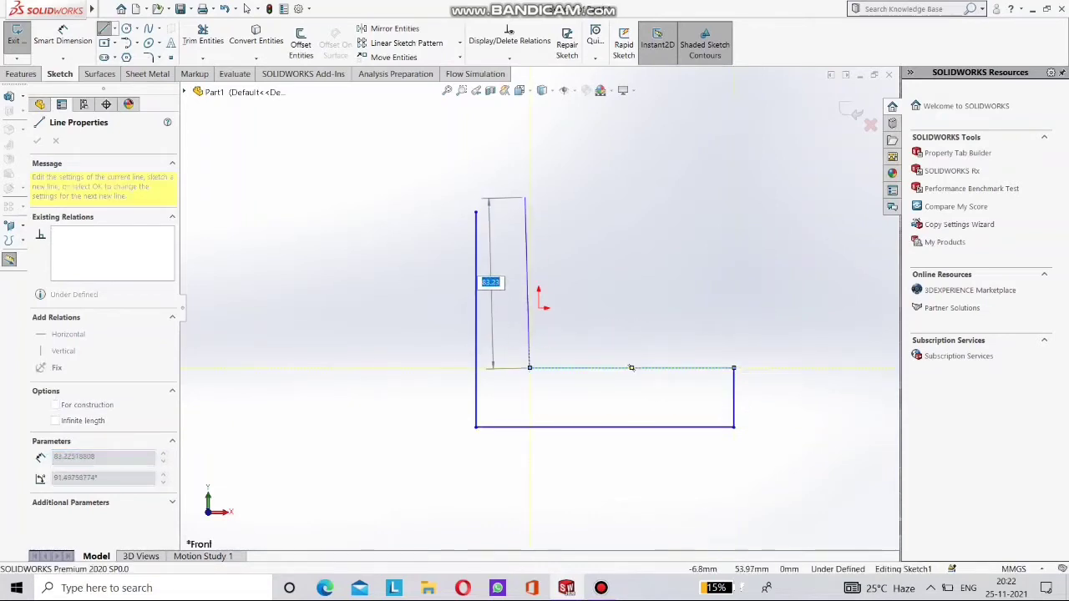
left_click(530, 212)
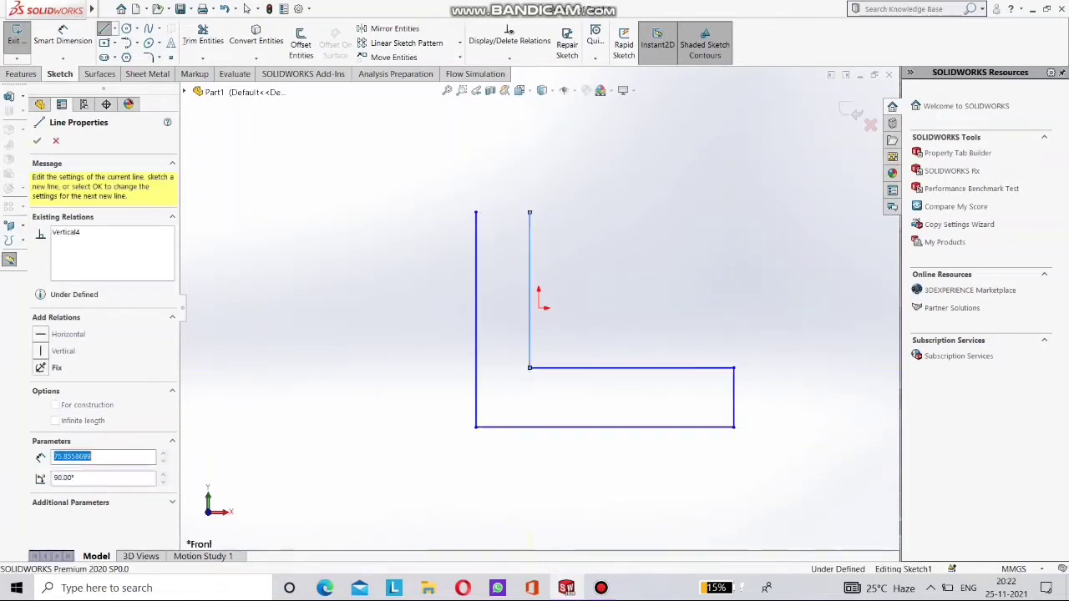
left_click(476, 212)
right_click(478, 214)
left_click(512, 220)
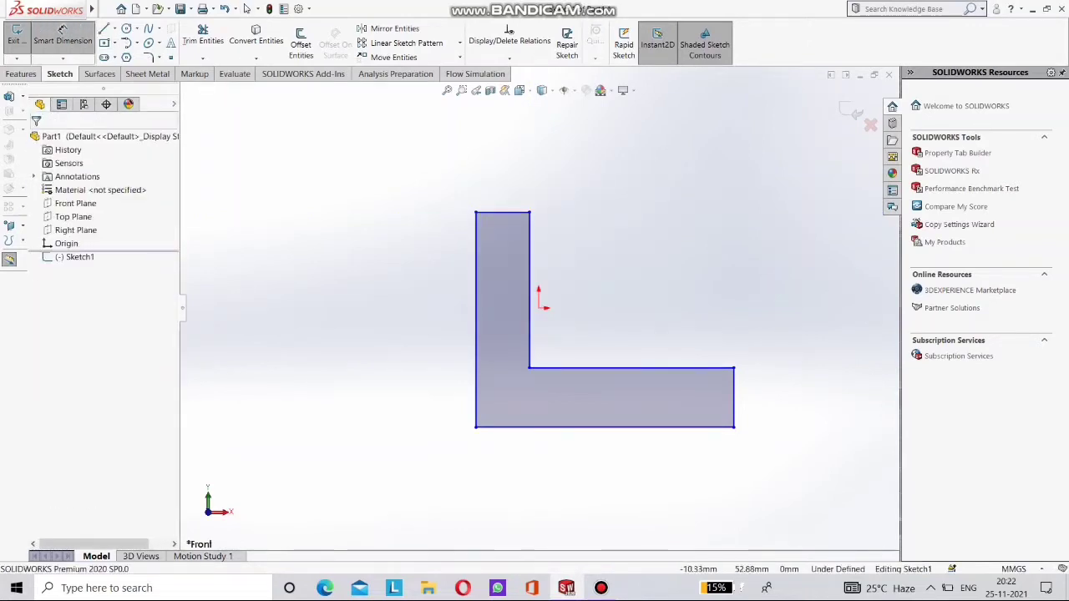
Dimension the L-profile's outer vertical side to 100 mm and its inner vertical side to 80 mm.
left_click(62, 34)
left_click(475, 318)
left_click(453, 300)
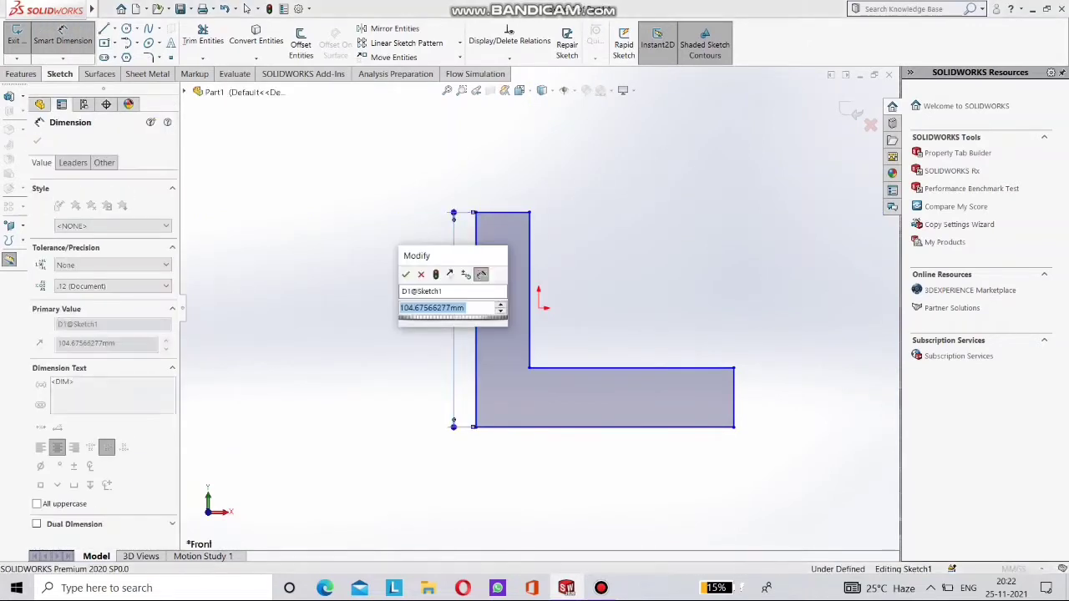
type("100")
key("Return")
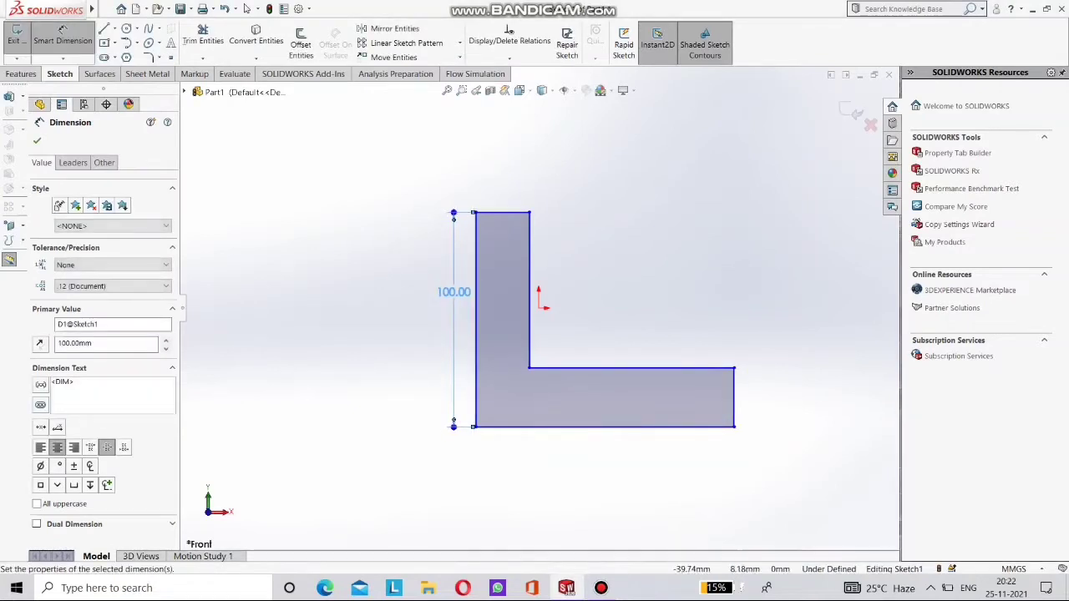
left_click(530, 343)
left_click(547, 338)
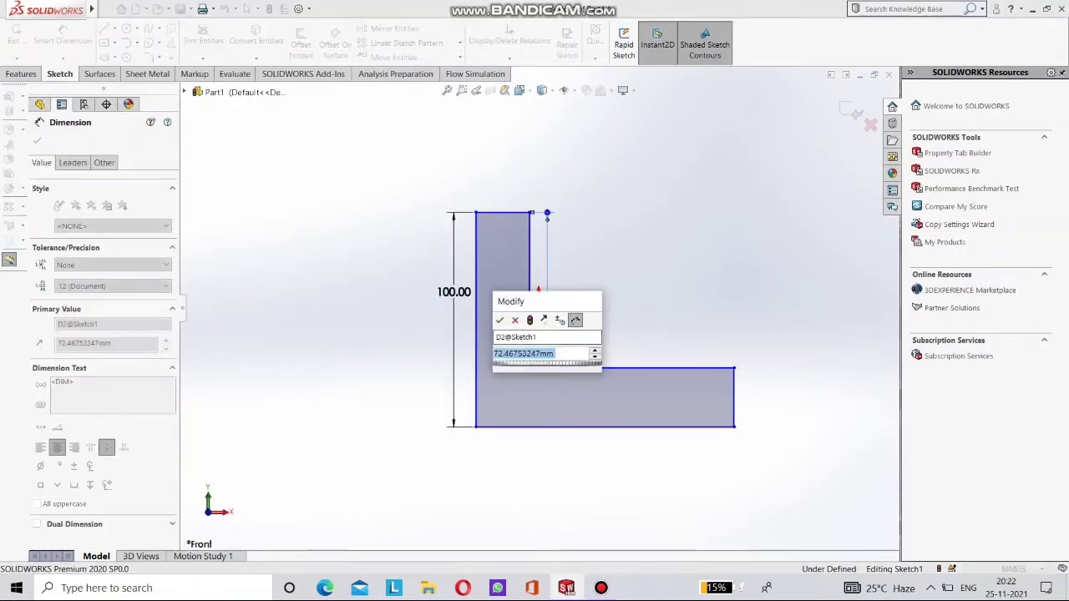
type("80")
key("Return")
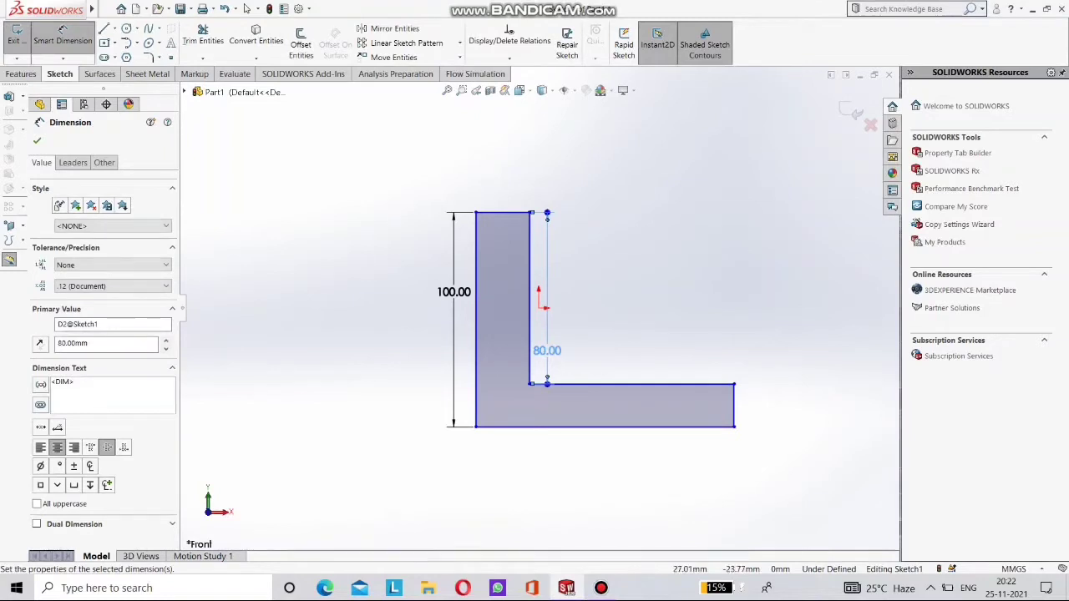
Dimension the L-profile's bottom edge to 100 mm and its inner horizontal edge to 80 mm.
left_click(639, 427)
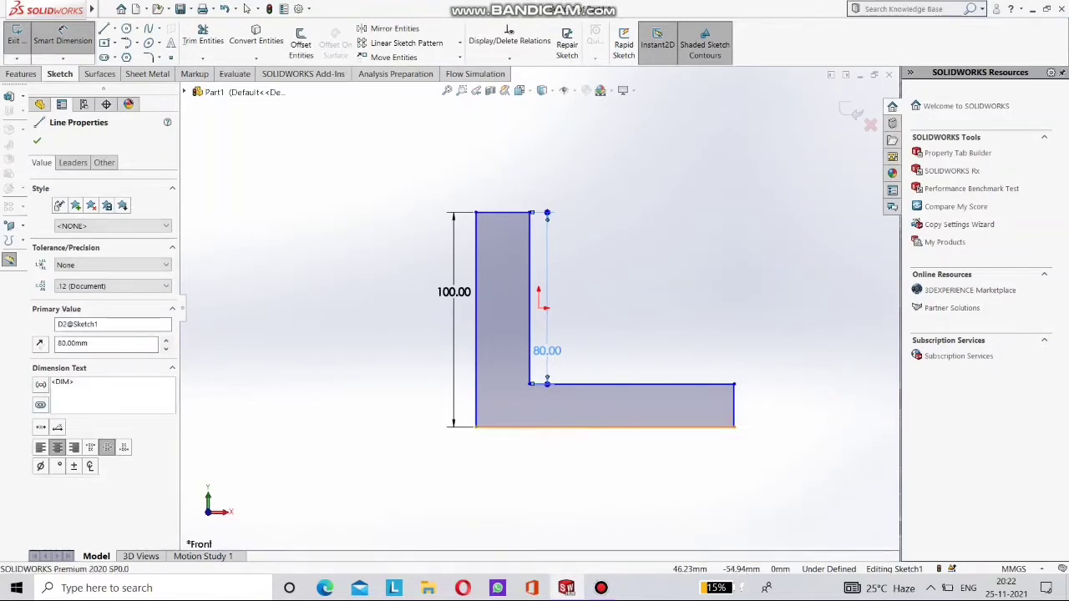
left_click(640, 447)
type("10")
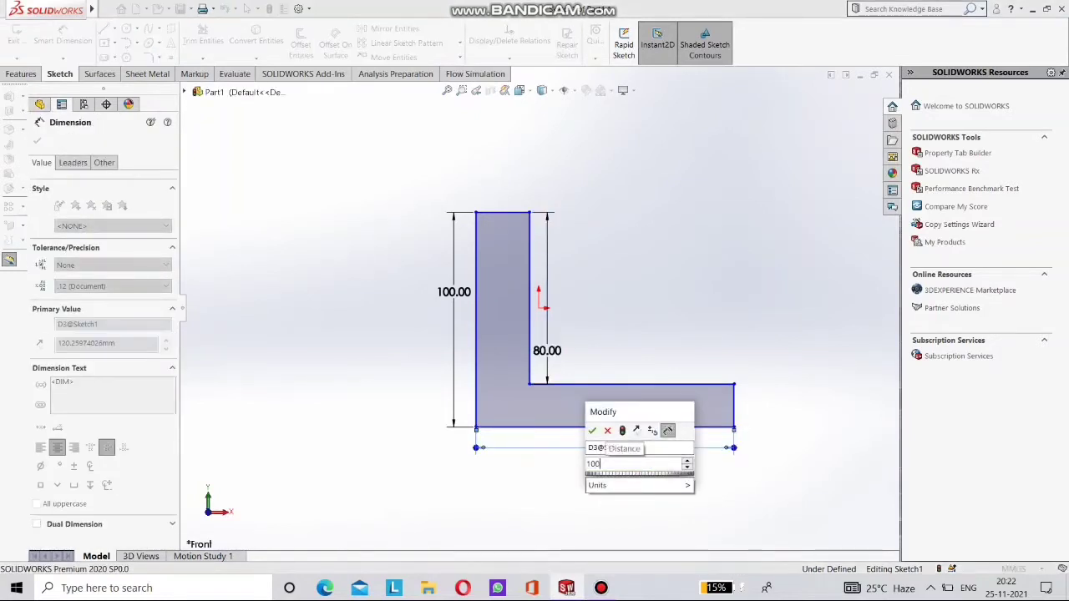
type("0")
key("Return")
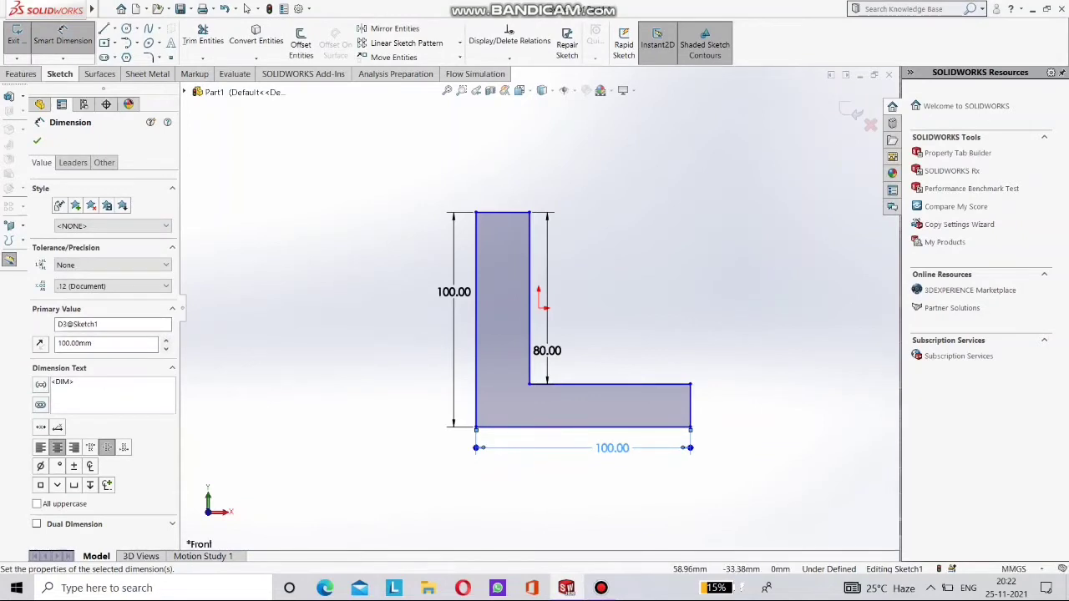
left_click(609, 384)
left_click(618, 357)
type("8")
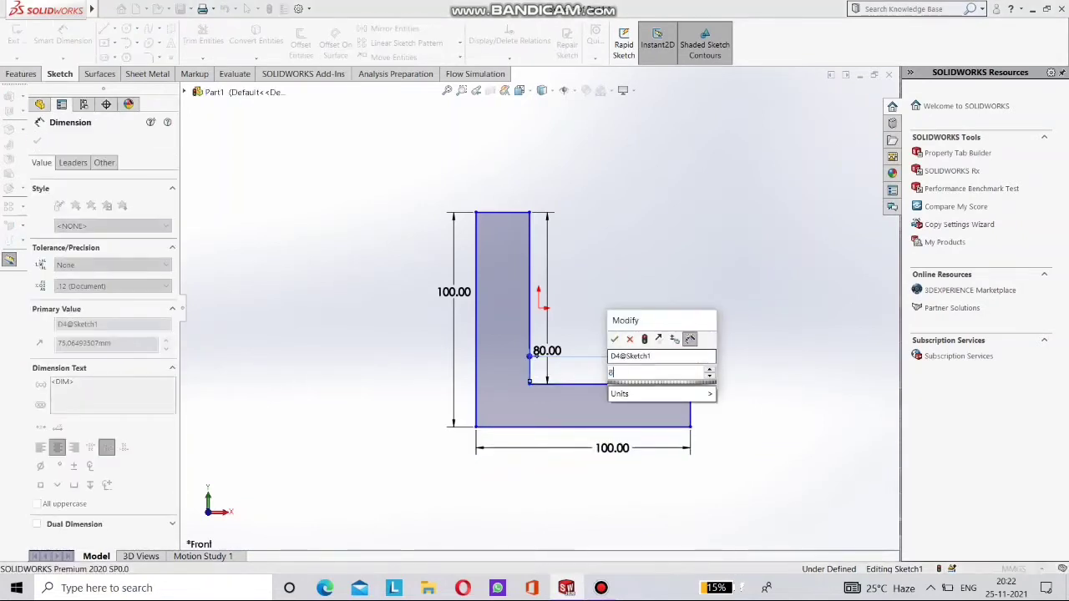
type("0")
key("Return")
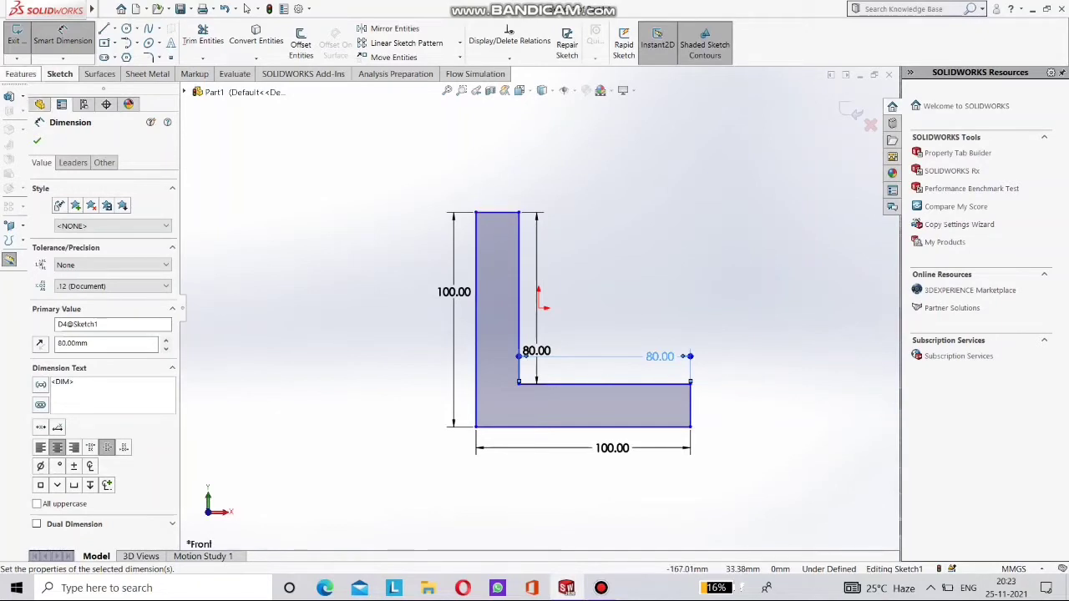
Extrude the L-shaped profile as a blind boss with a depth of 100 mm.
left_click(21, 74)
left_click(22, 44)
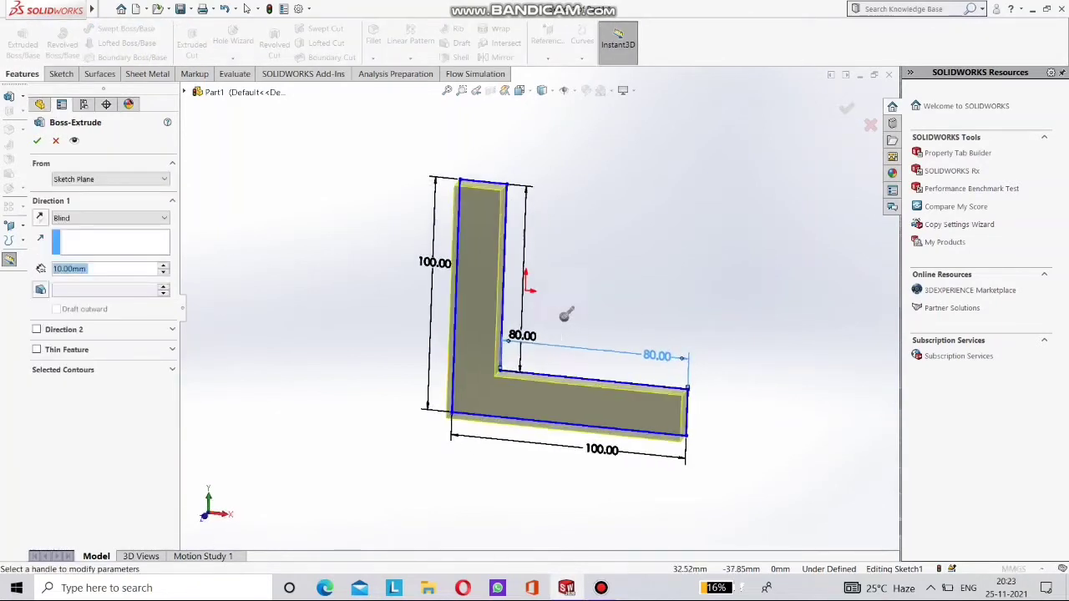
left_click_drag(542, 315, 414, 438)
scroll(412, 434, "up", 4)
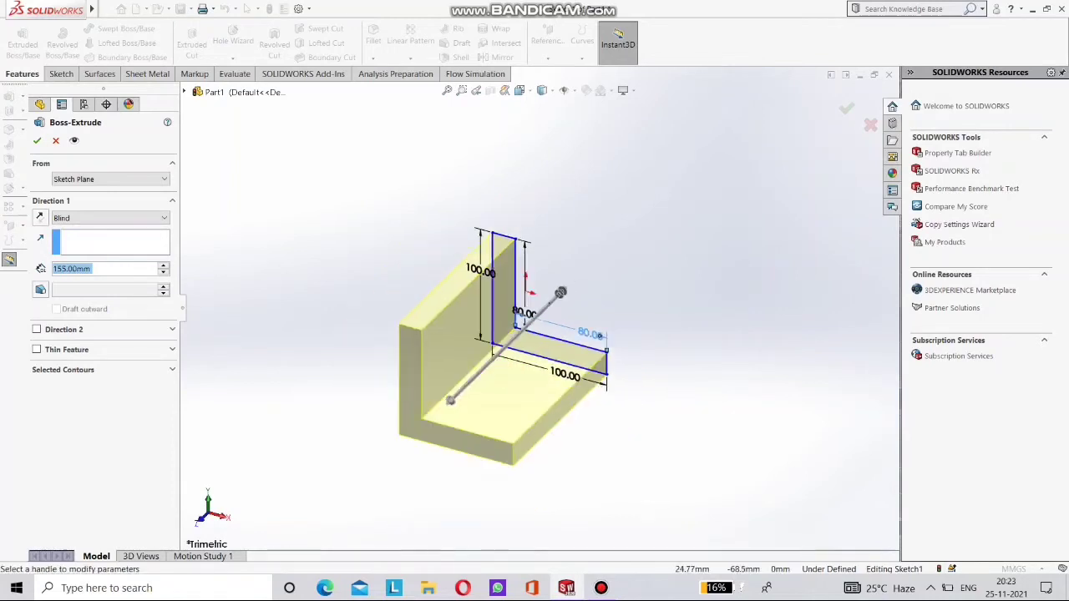
middle_click_drag(384, 417, 329, 355)
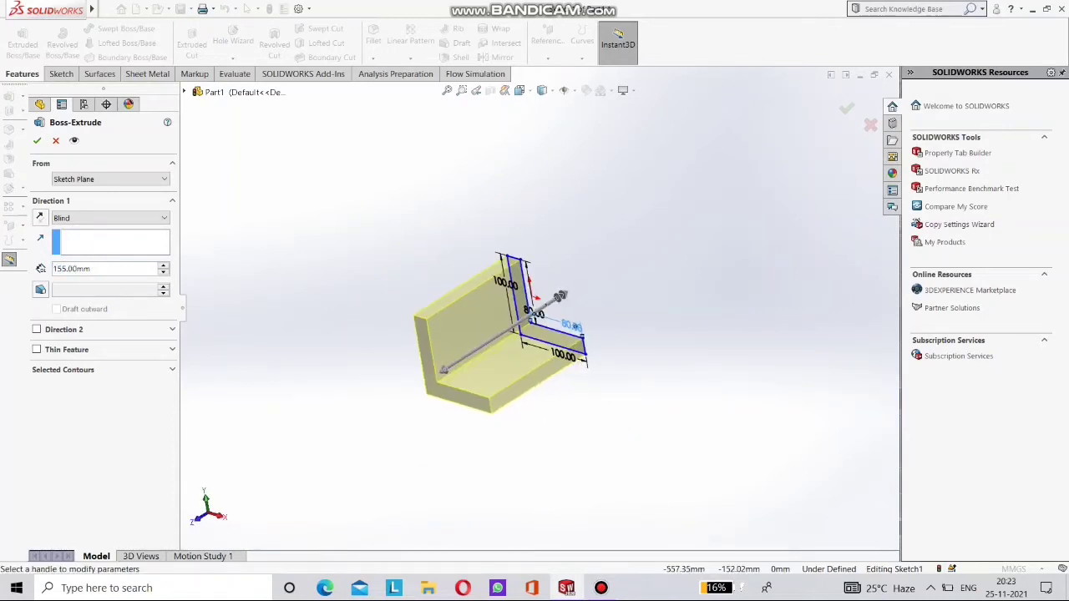
type("100")
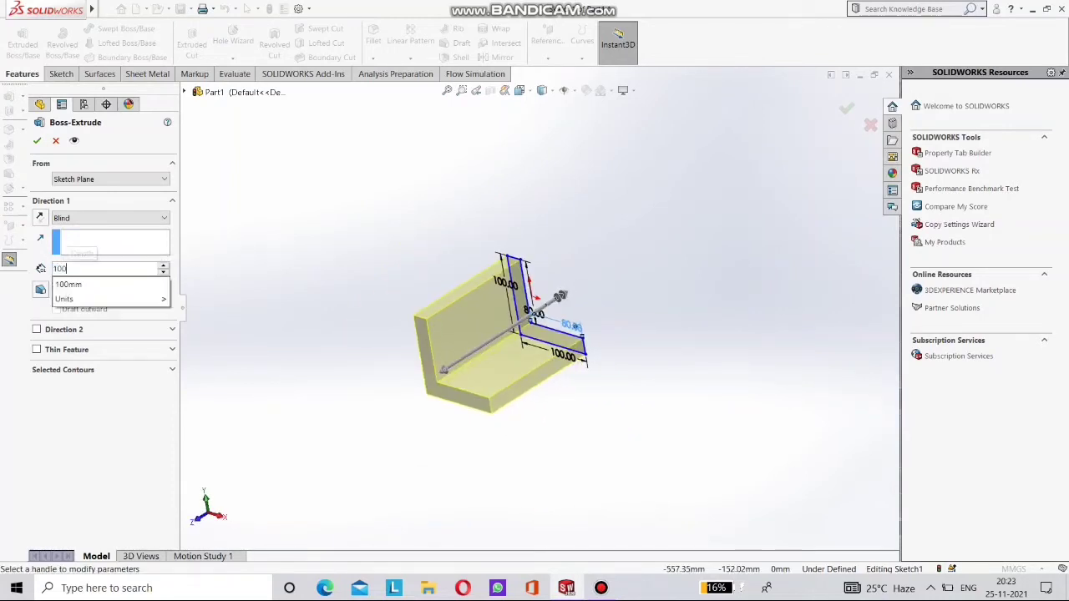
key("Return")
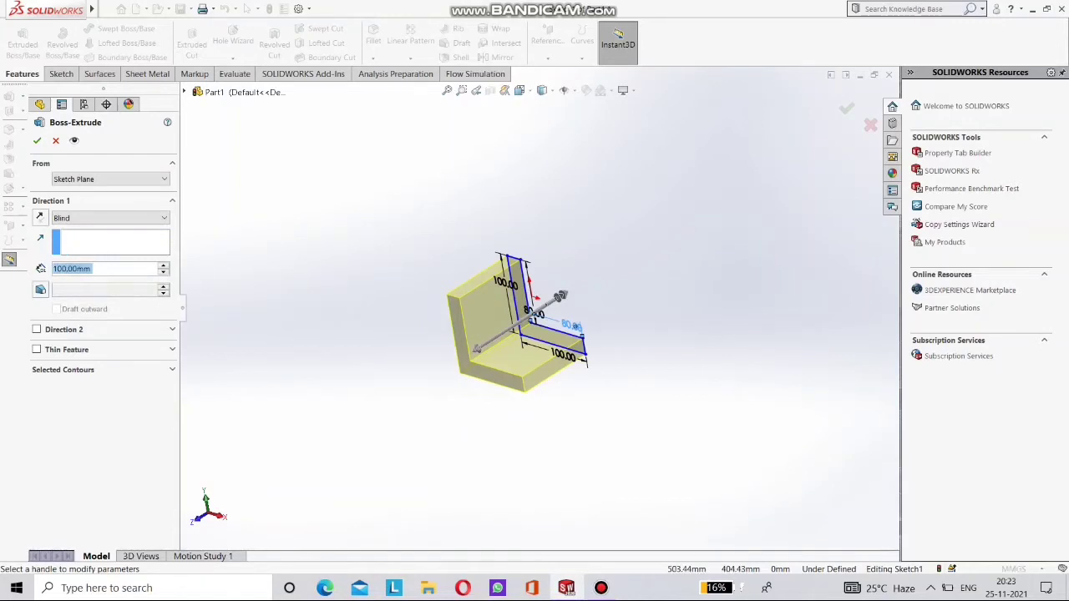
key("Return")
Examine the extruded L-shaped body from the front and from angled views.
scroll(528, 349, "down", 3)
middle_click_drag(527, 349, 559, 334)
key("space")
left_click(418, 368)
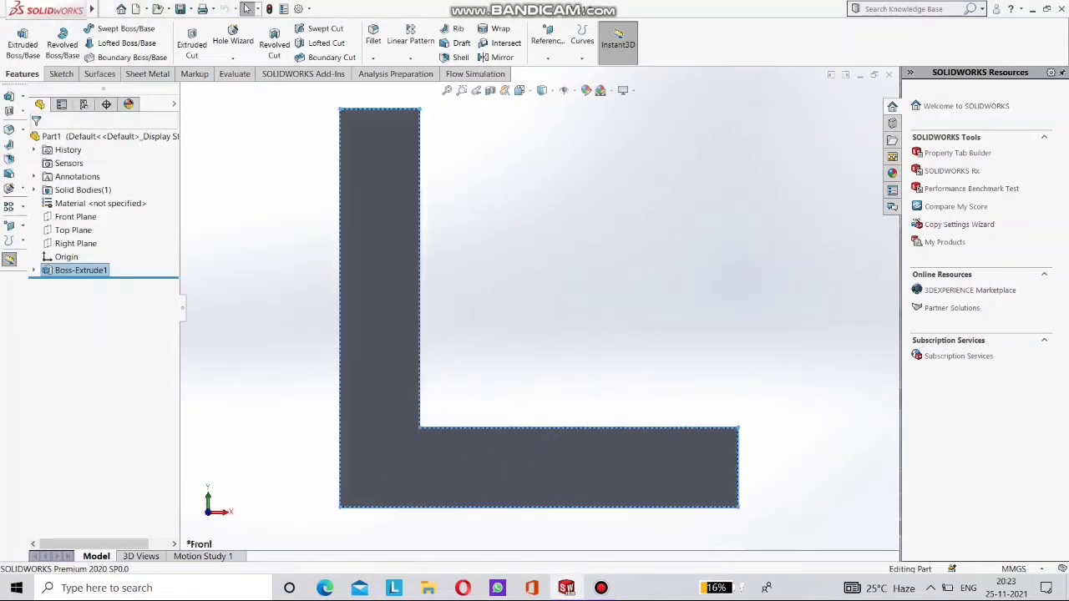
middle_click_drag(418, 367, 330, 400)
scroll(359, 403, "up", 4)
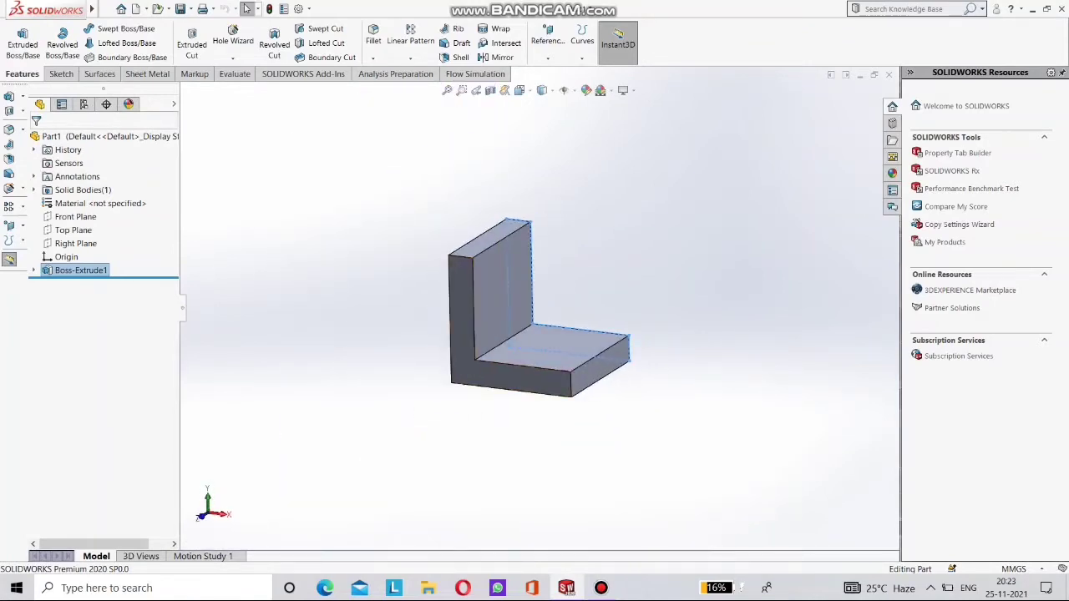
scroll(530, 182, "down", 2)
middle_click_drag(529, 182, 534, 158)
scroll(534, 159, "up", 1)
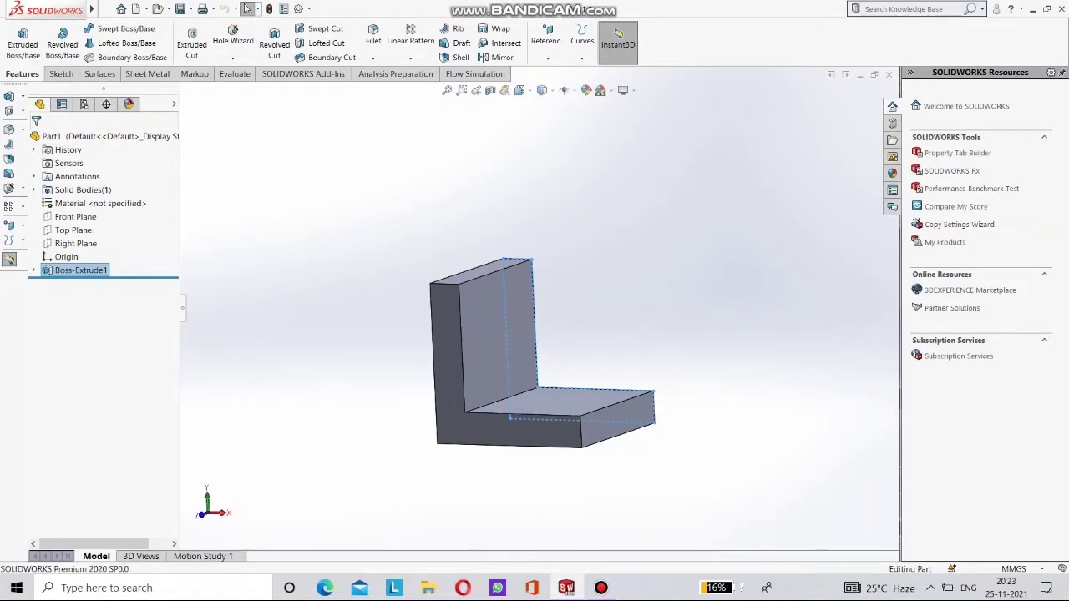
Create a reference plane offset 50 mm from the Front Plane, through the middle of the L-shaped body.
left_click(548, 50)
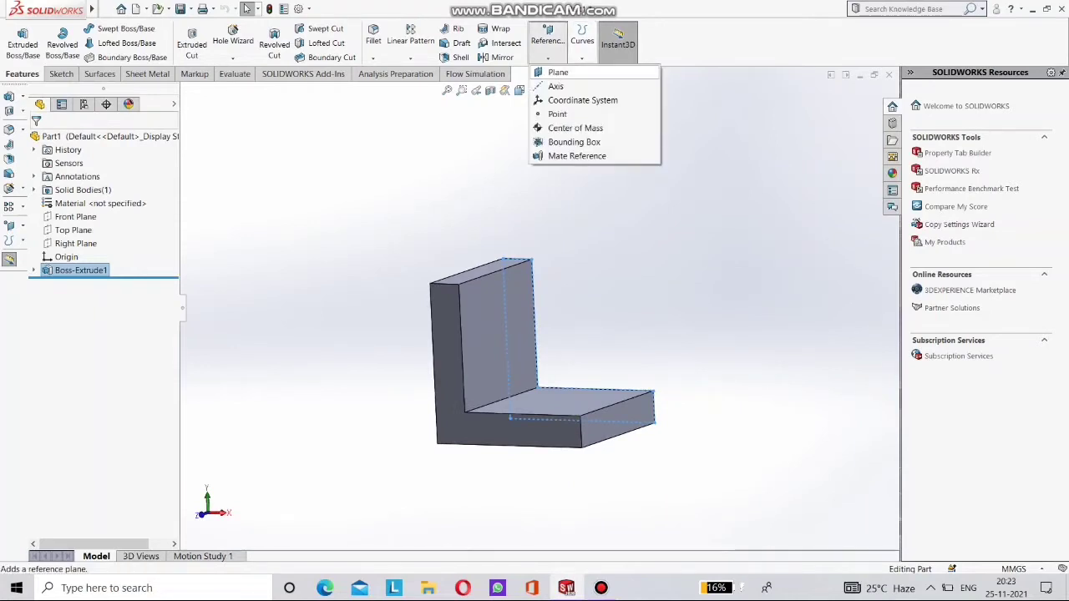
left_click(558, 72)
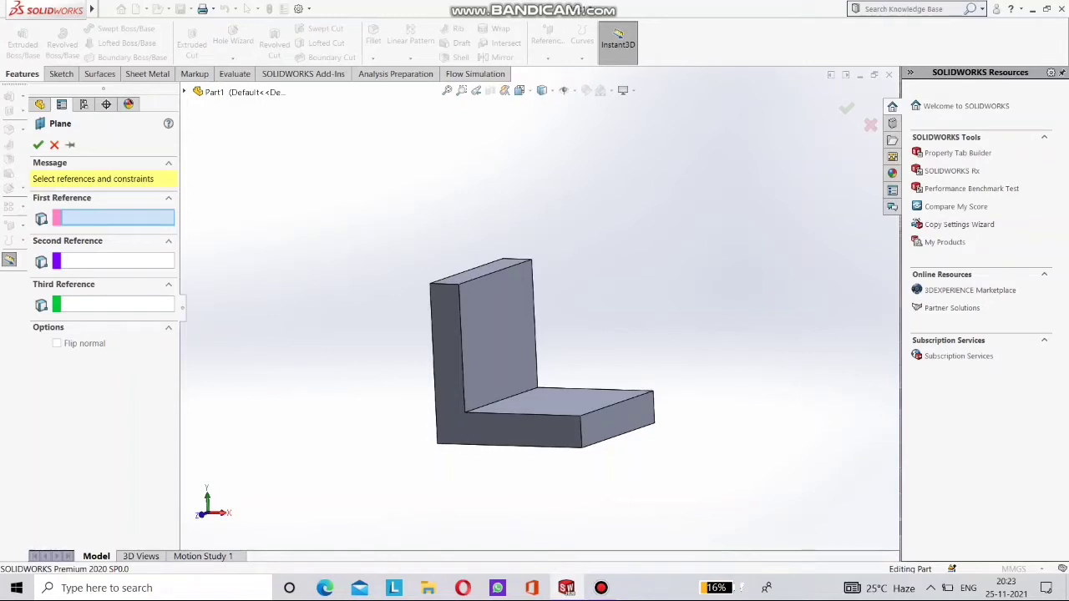
left_click(185, 91)
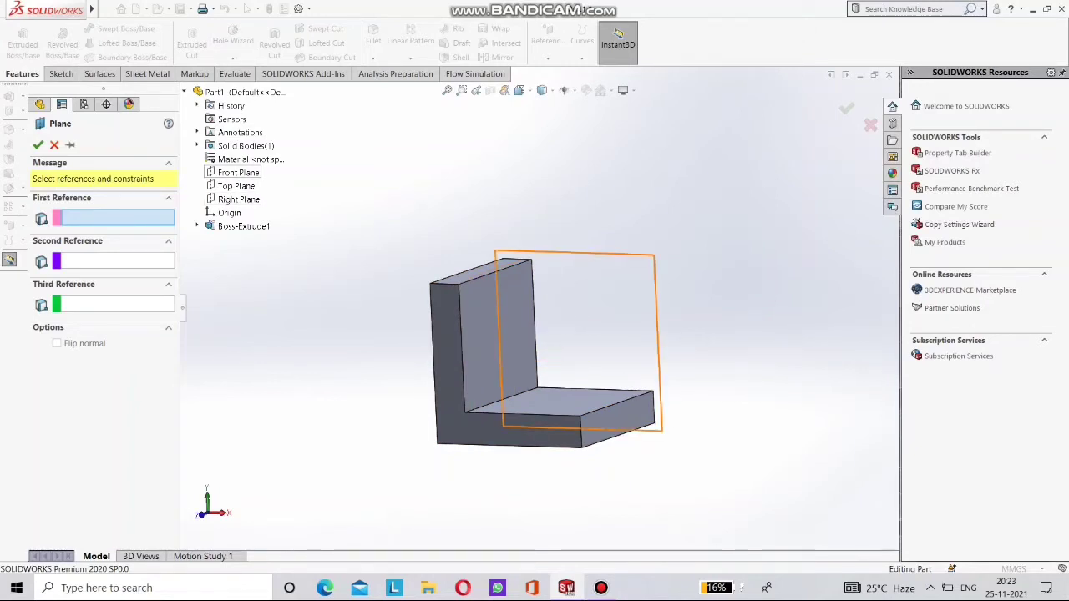
left_click(237, 173)
middle_click_drag(484, 276, 334, 294)
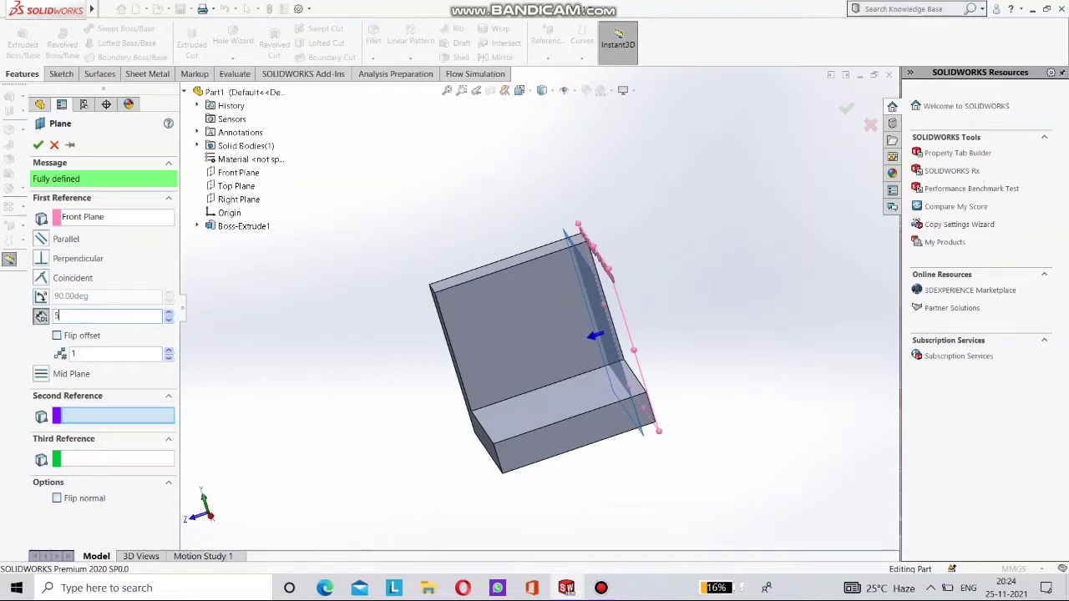
key("Return")
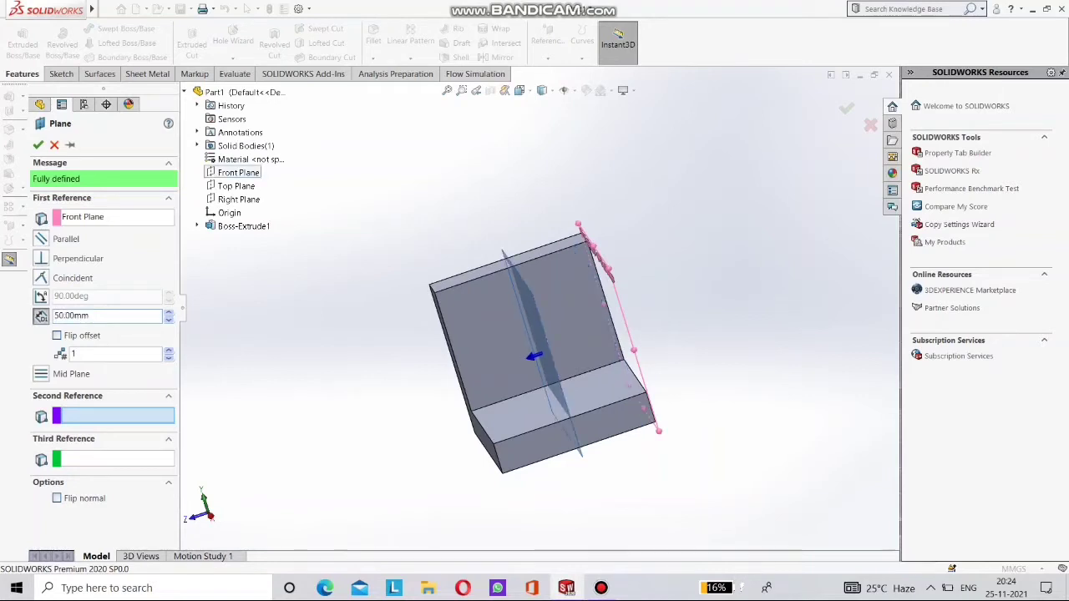
middle_click_drag(480, 428, 588, 416)
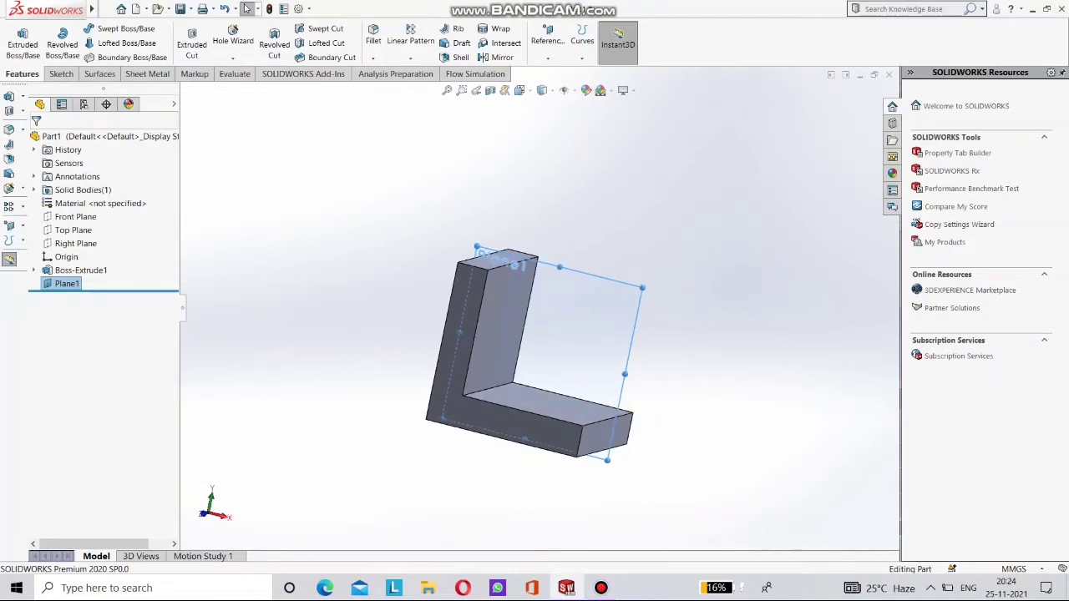
On the offset plane, sketch a diagonal line about 76 mm long from the vertical wall's inner face to the base's upper face.
right_click(67, 283)
left_click(78, 245)
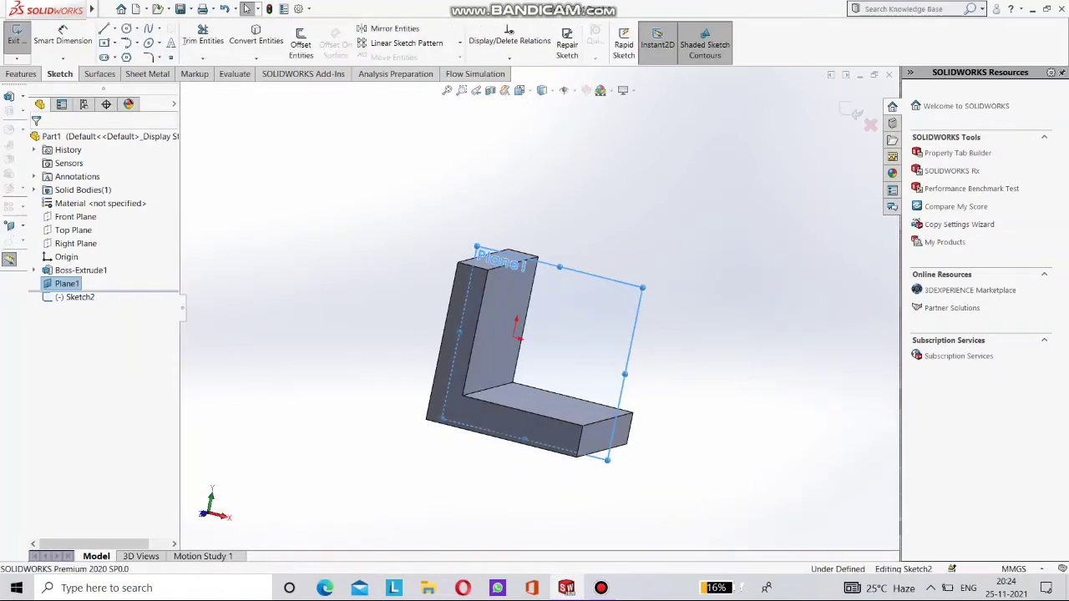
key("space")
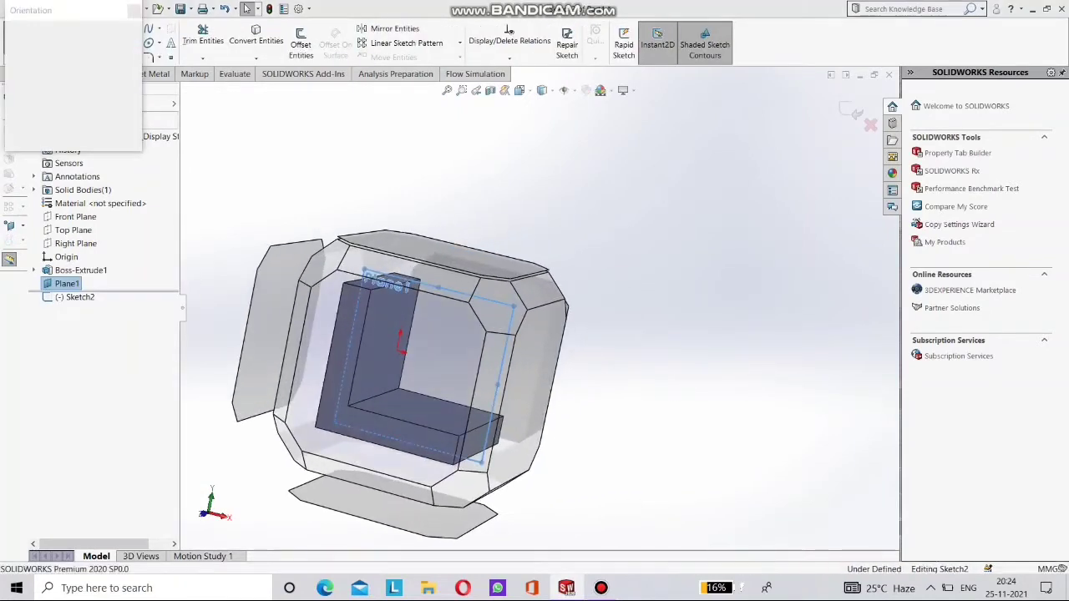
key("ctrl+8")
key("ctrl+7")
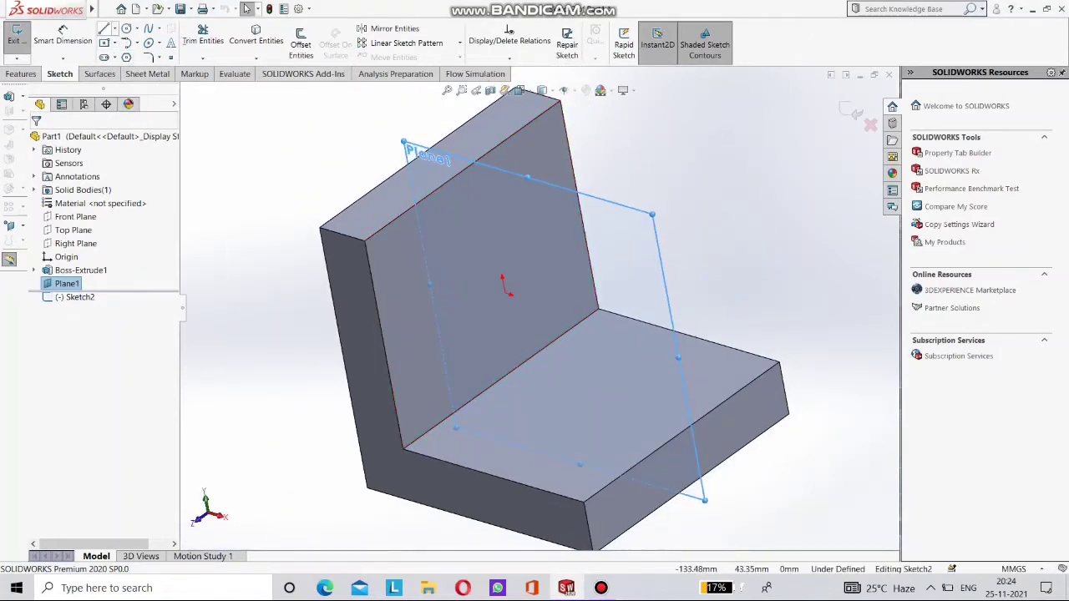
left_click(114, 28)
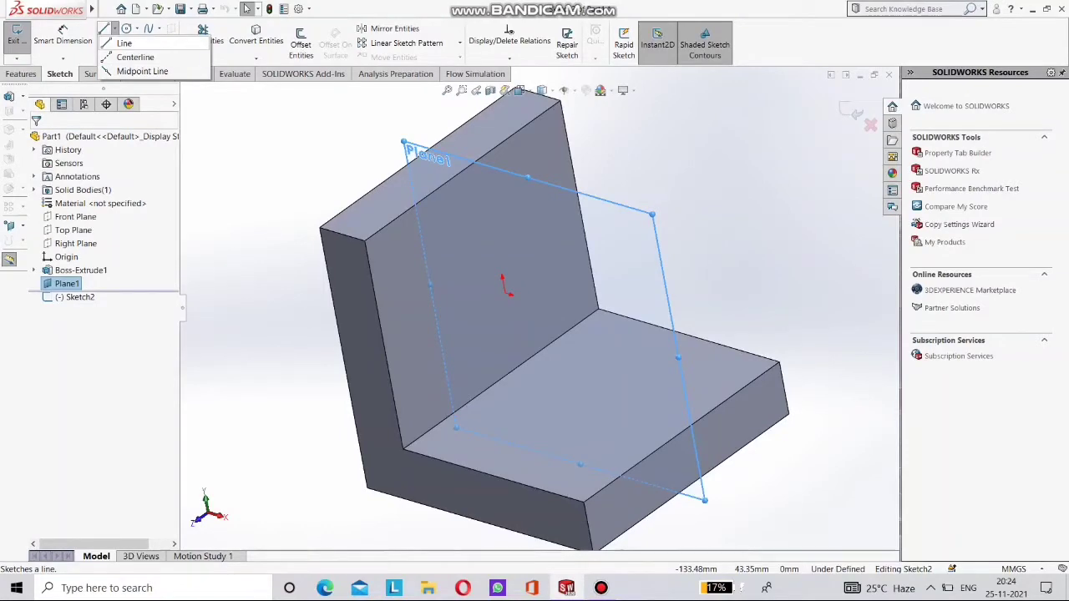
left_click(123, 42)
key("space")
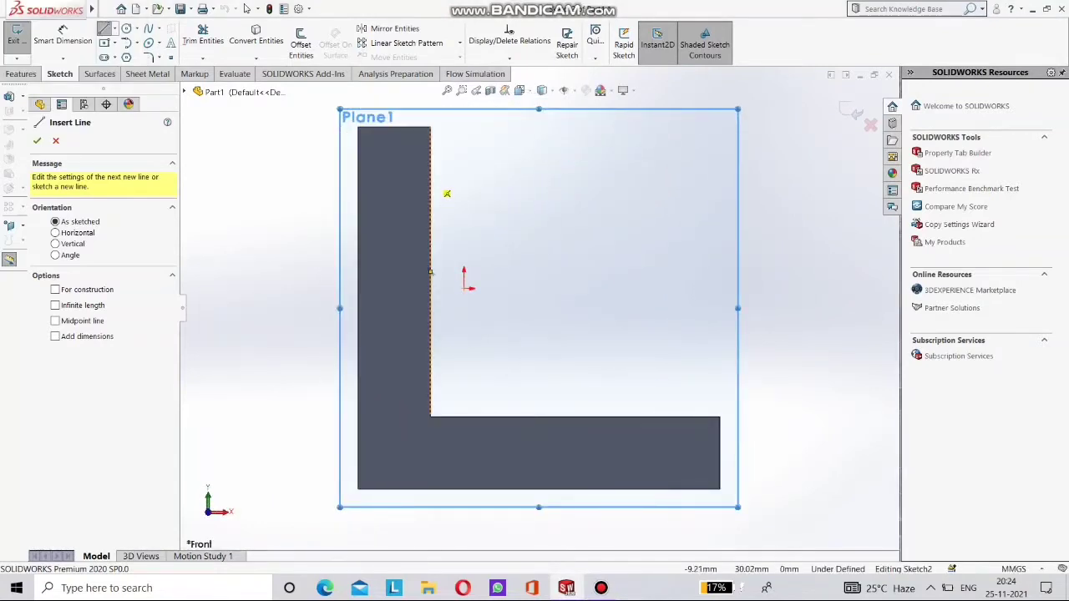
left_click(431, 179)
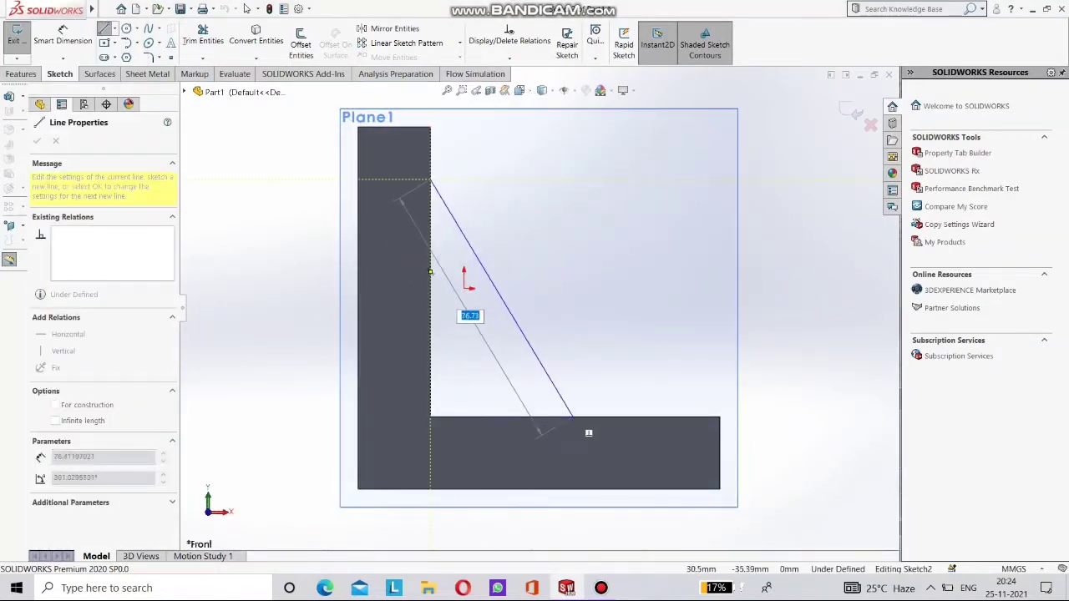
left_click(574, 416)
right_click(576, 417)
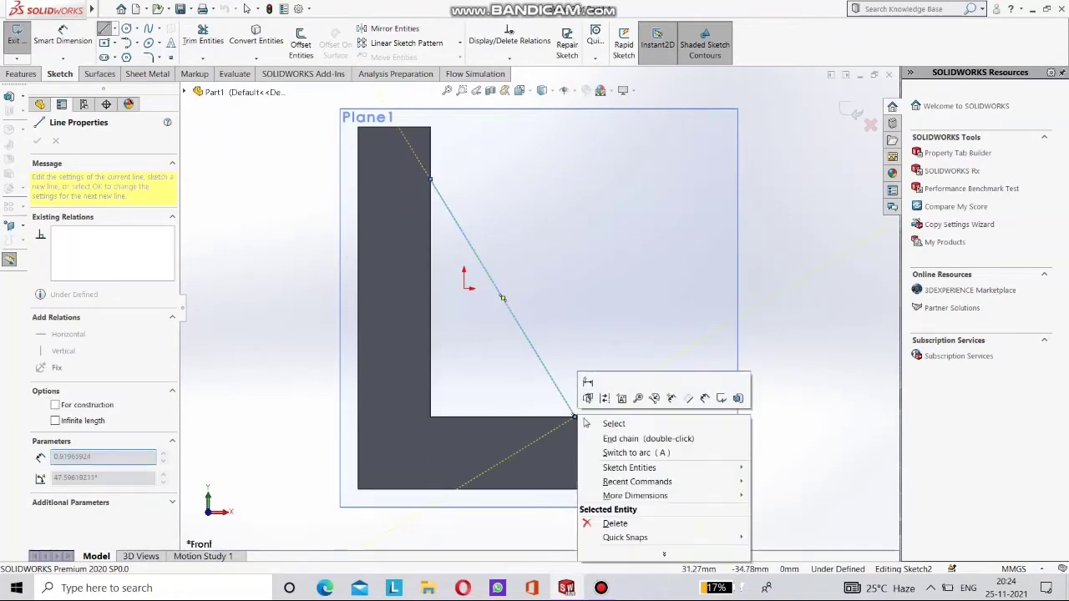
left_click(614, 424)
scroll(510, 292, "up", 4)
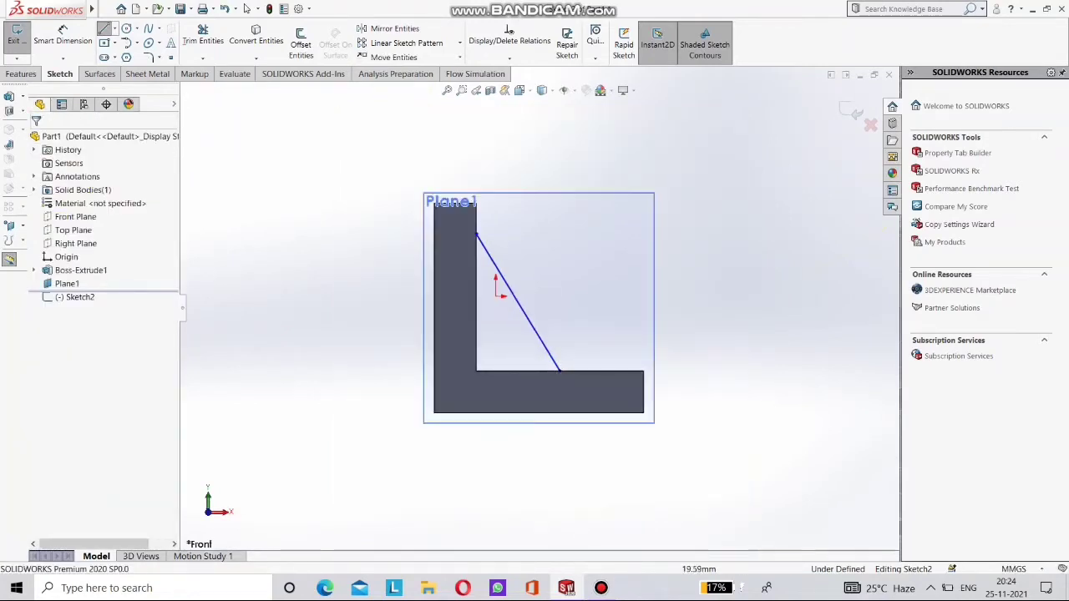
scroll(510, 292, "down", 1)
scroll(507, 302, "down", 3)
middle_click_drag(507, 302, 420, 353)
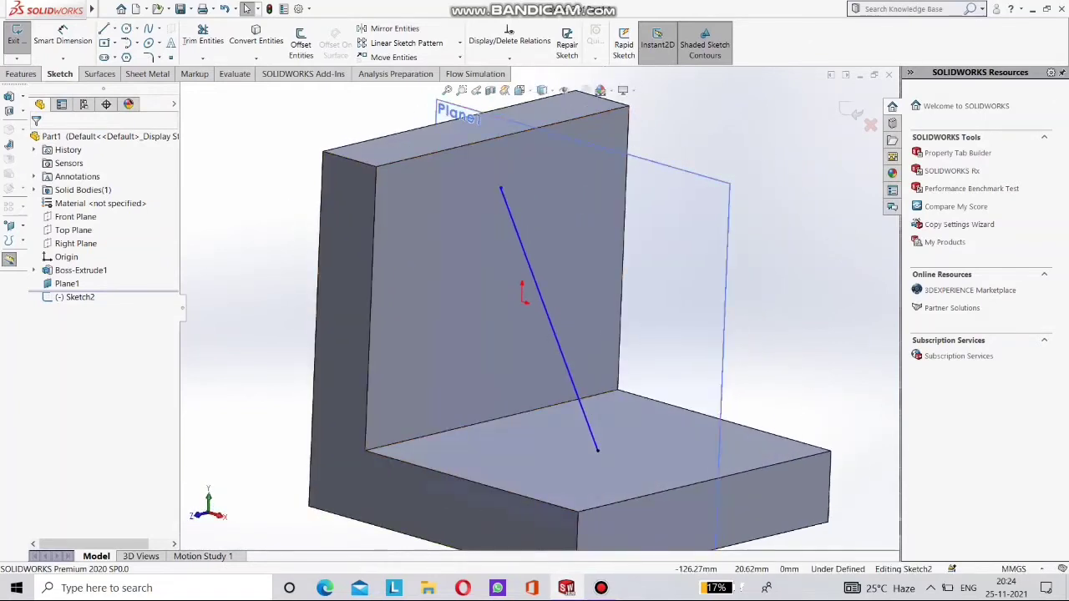
left_click(21, 74)
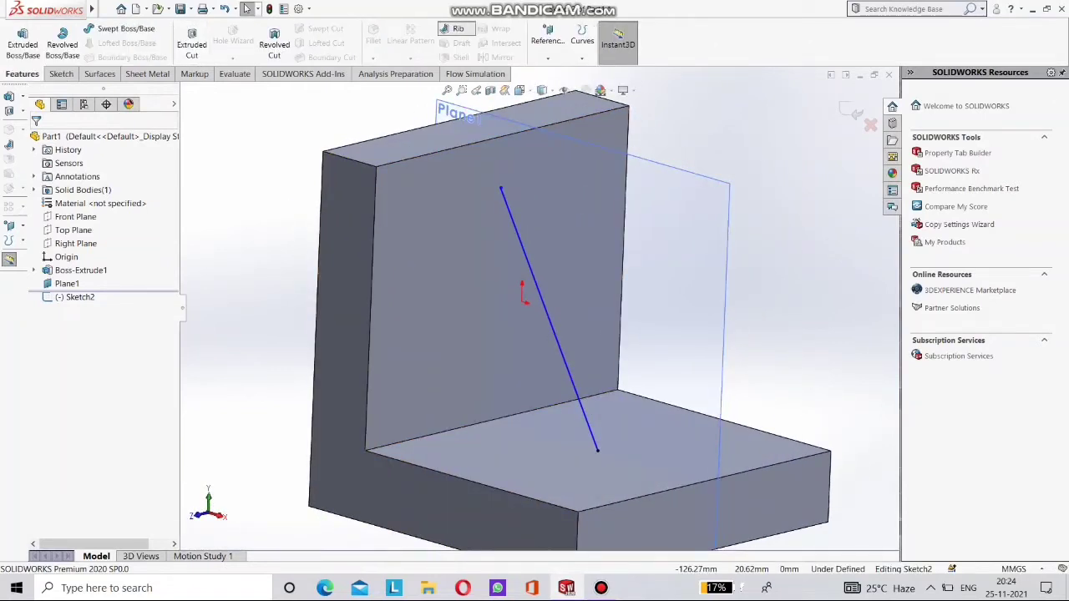
left_click(453, 29)
middle_click_drag(597, 311, 547, 318)
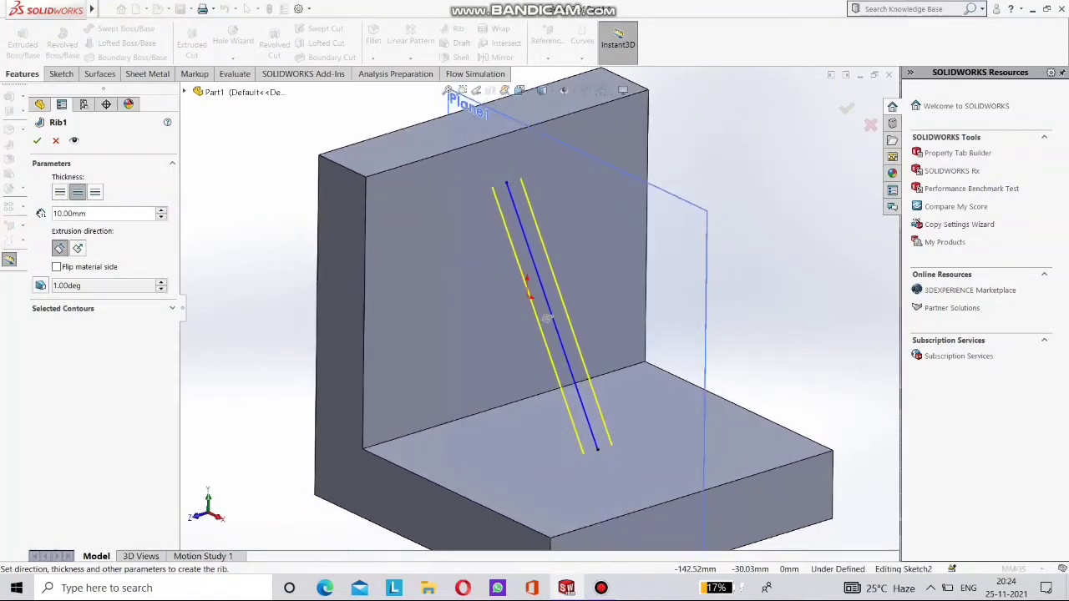
left_click(60, 192)
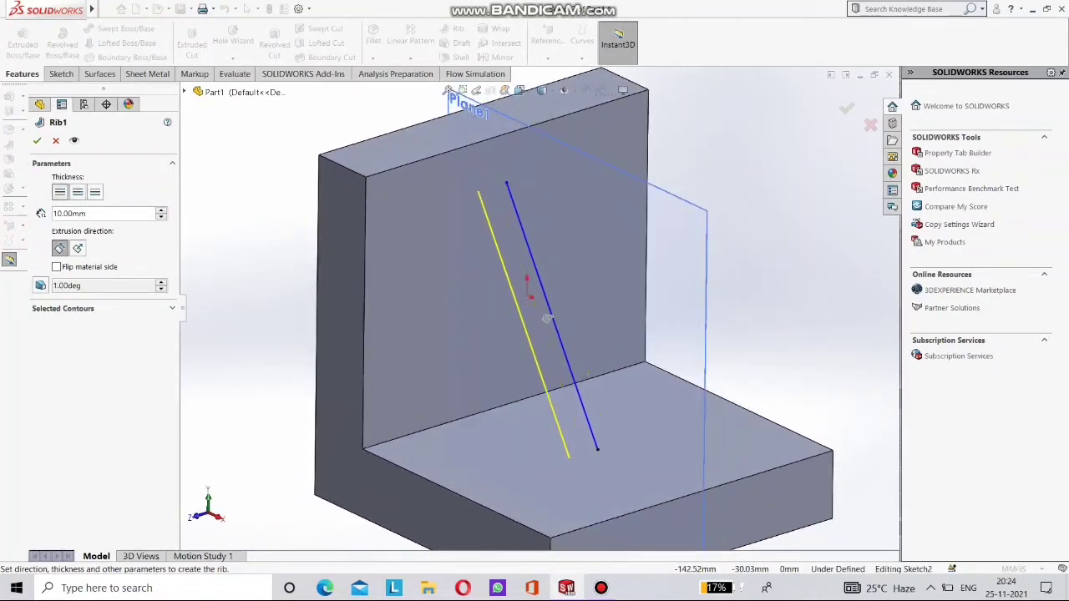
left_click(77, 192)
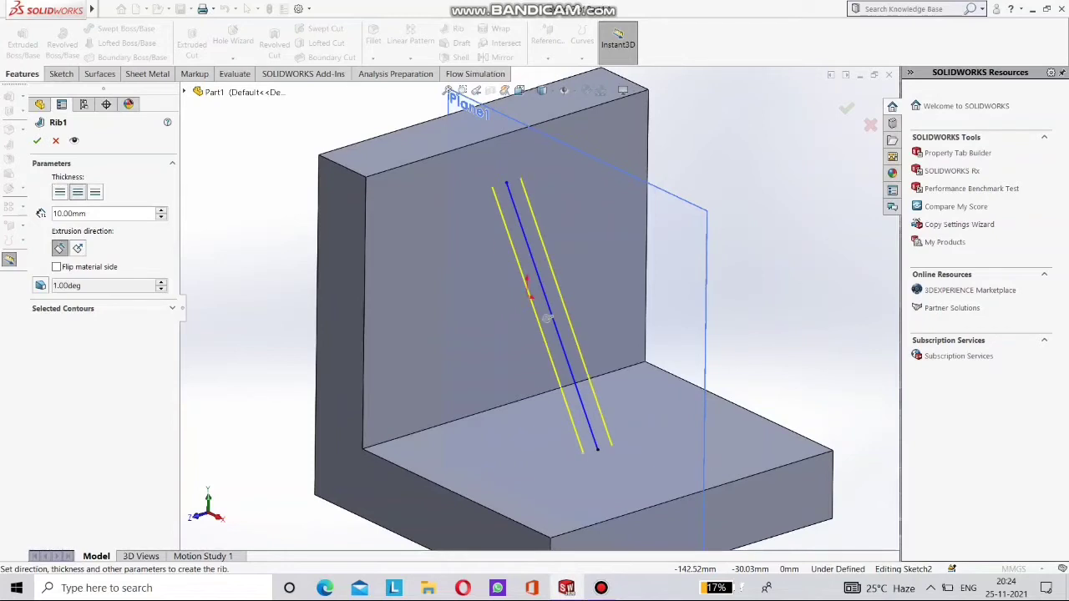
left_click(94, 192)
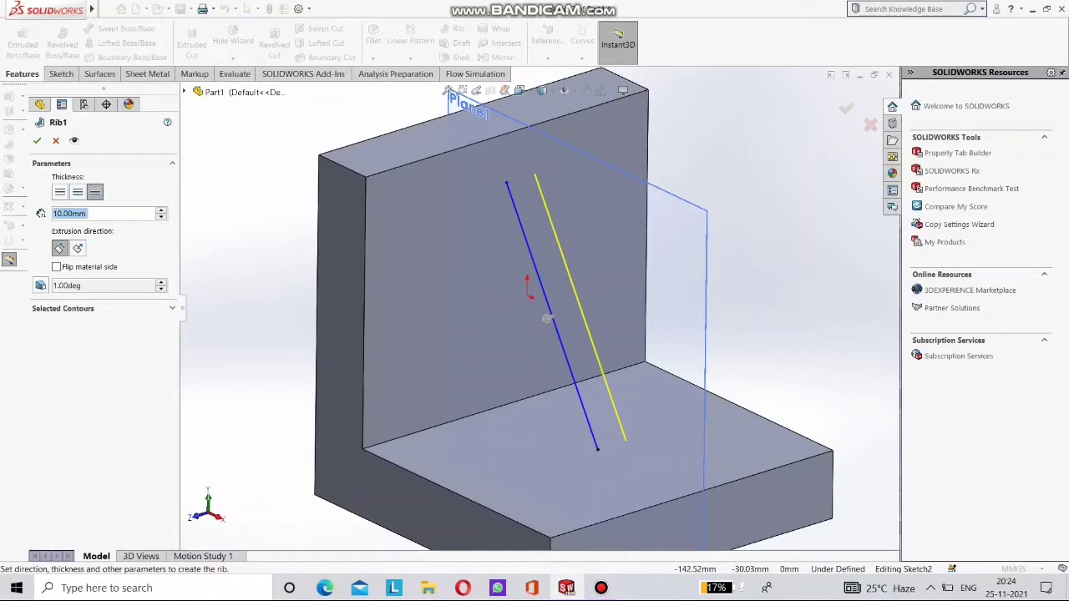
type("20")
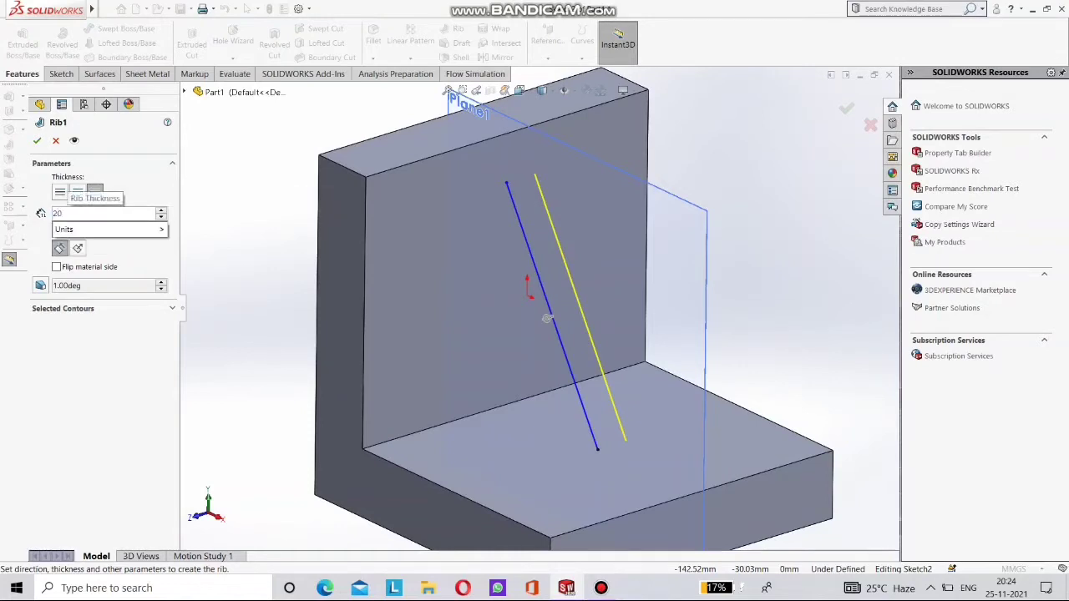
key("Return")
left_click(172, 162)
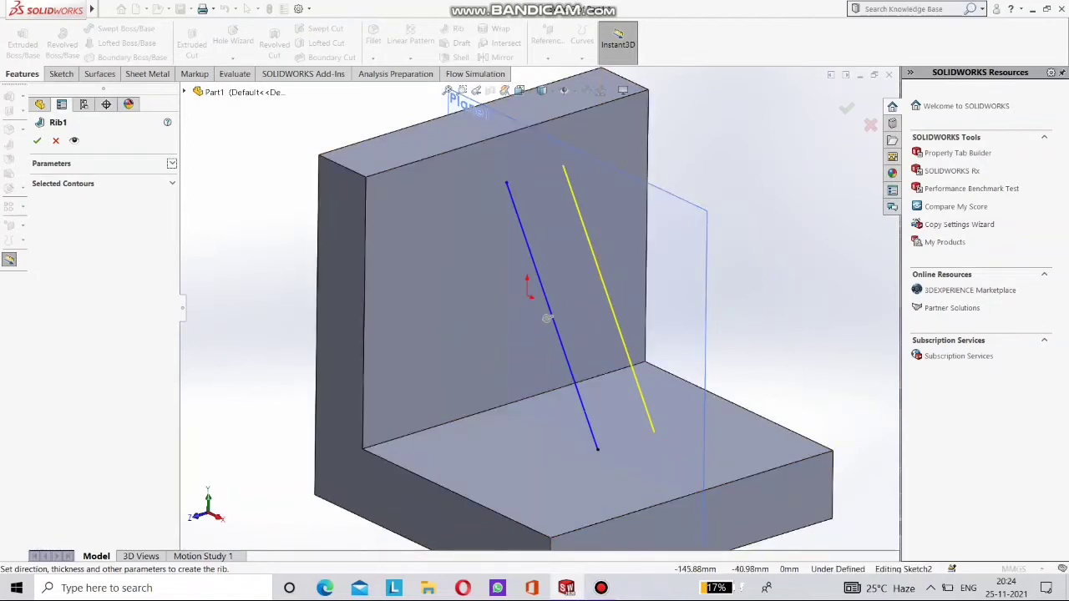
left_click(55, 140)
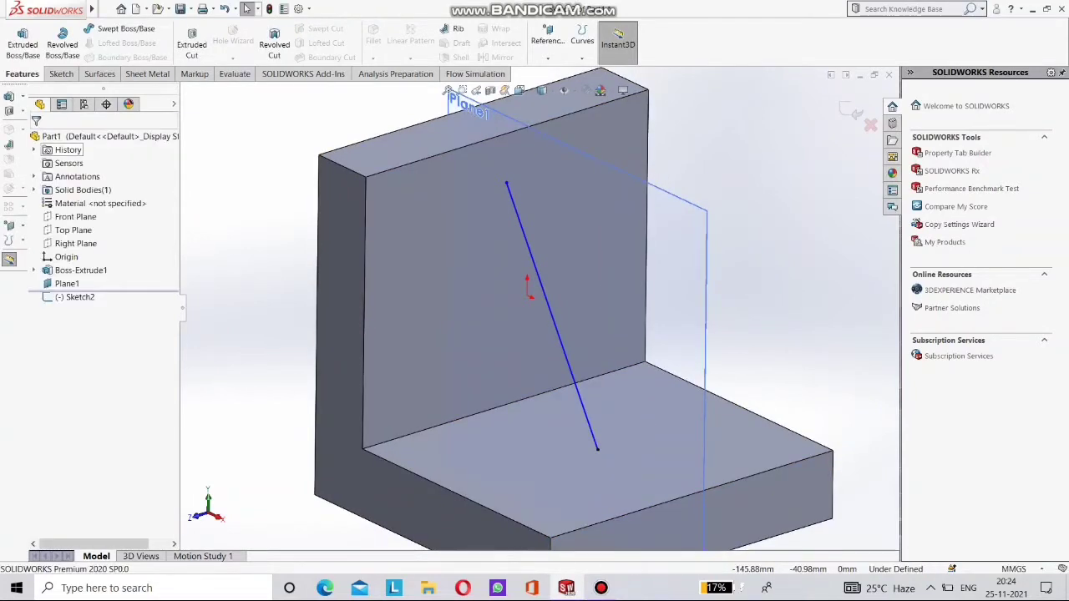
Create a rib from the diagonal sketch line with a 10 mm thickness applied to both sides.
left_click(458, 31)
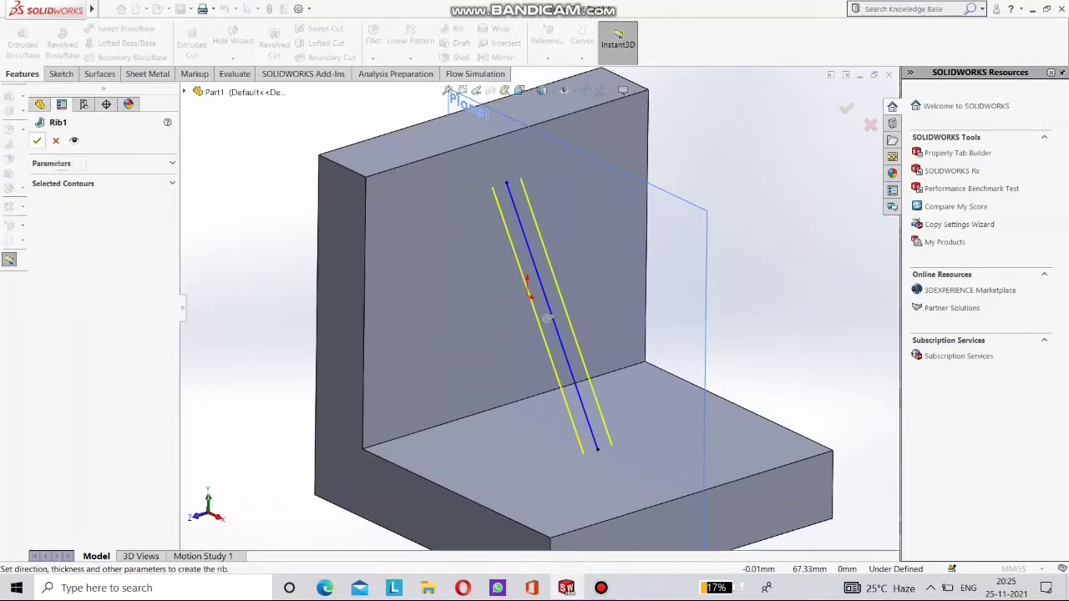
left_click(38, 140)
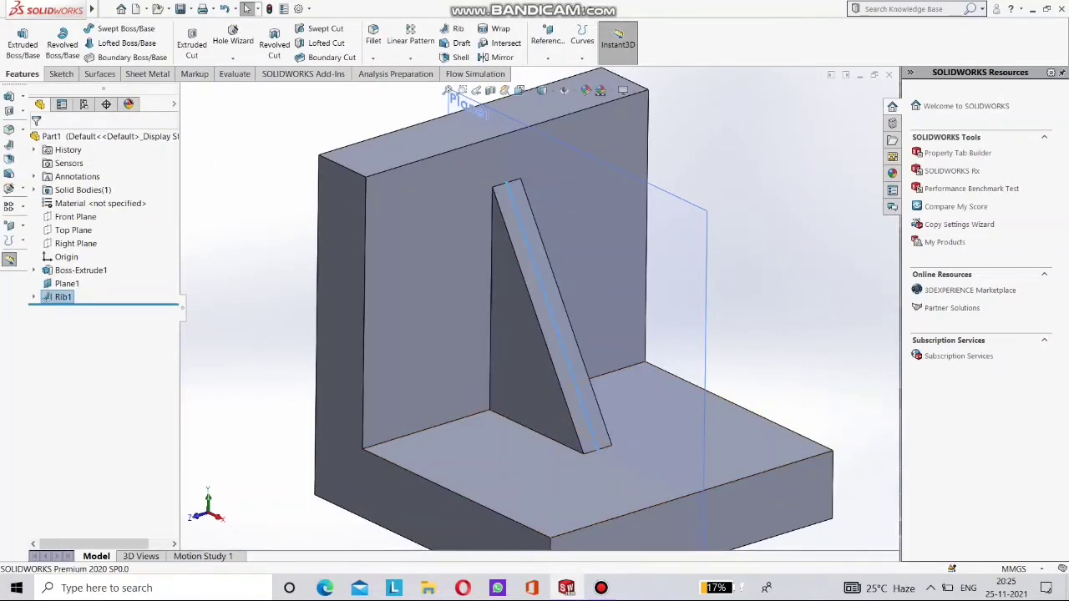
middle_click_drag(720, 397, 603, 407)
scroll(647, 421, "up", 3)
scroll(618, 418, "up", 1)
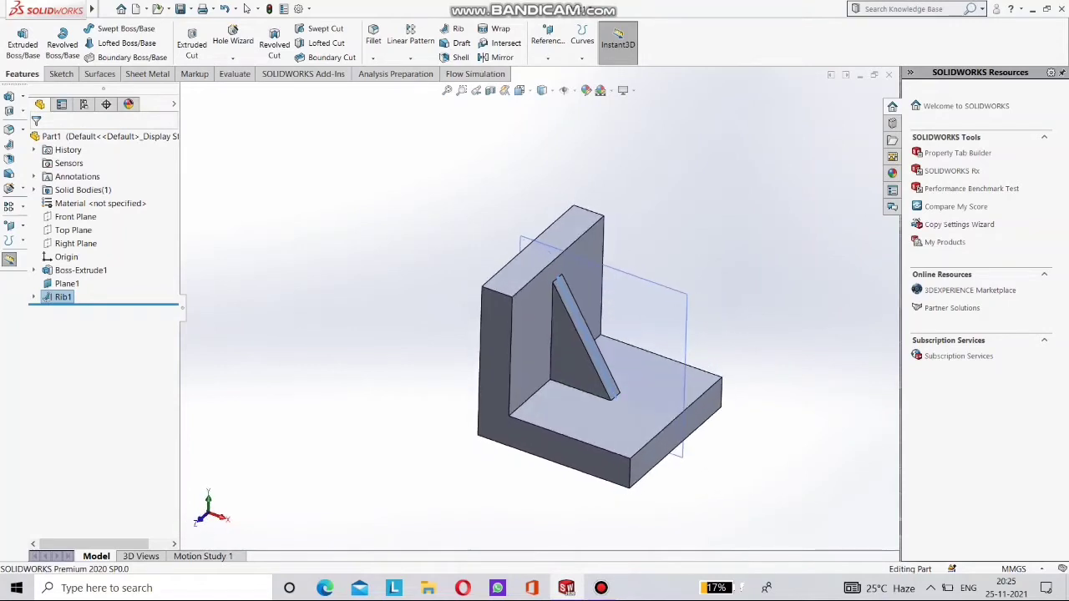
scroll(834, 138, "down", 3)
scroll(835, 138, "up", 4)
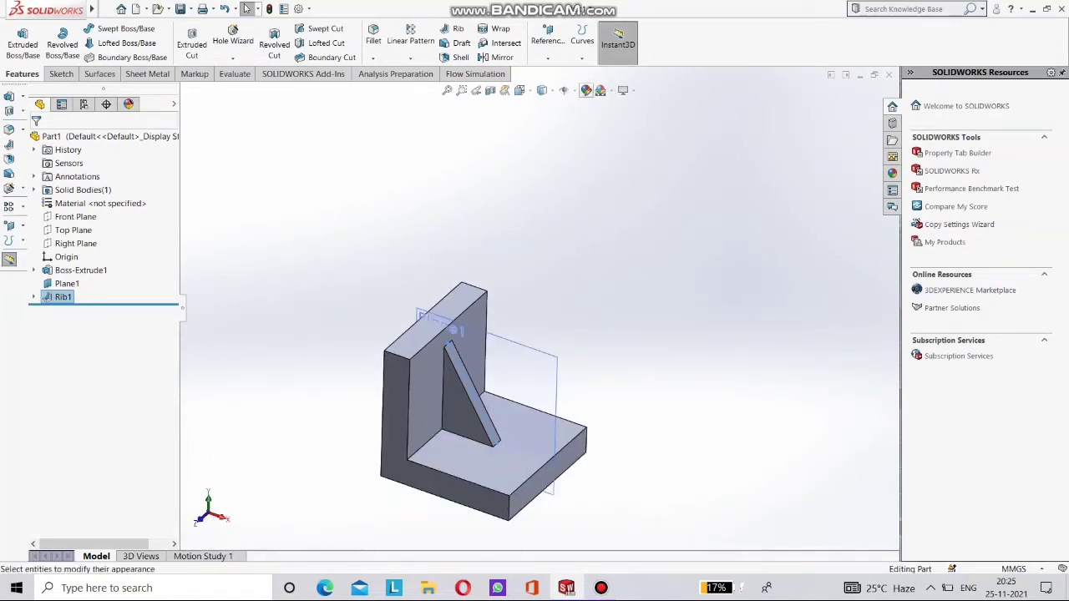
Apply a yellow color appearance to the rib feature.
left_click(601, 91)
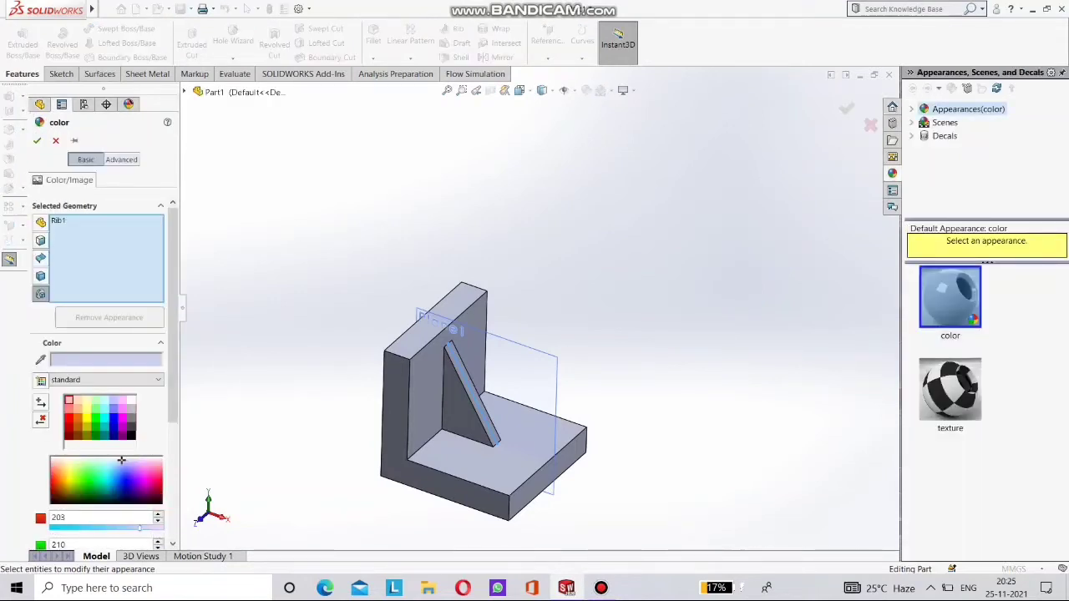
left_click(82, 479)
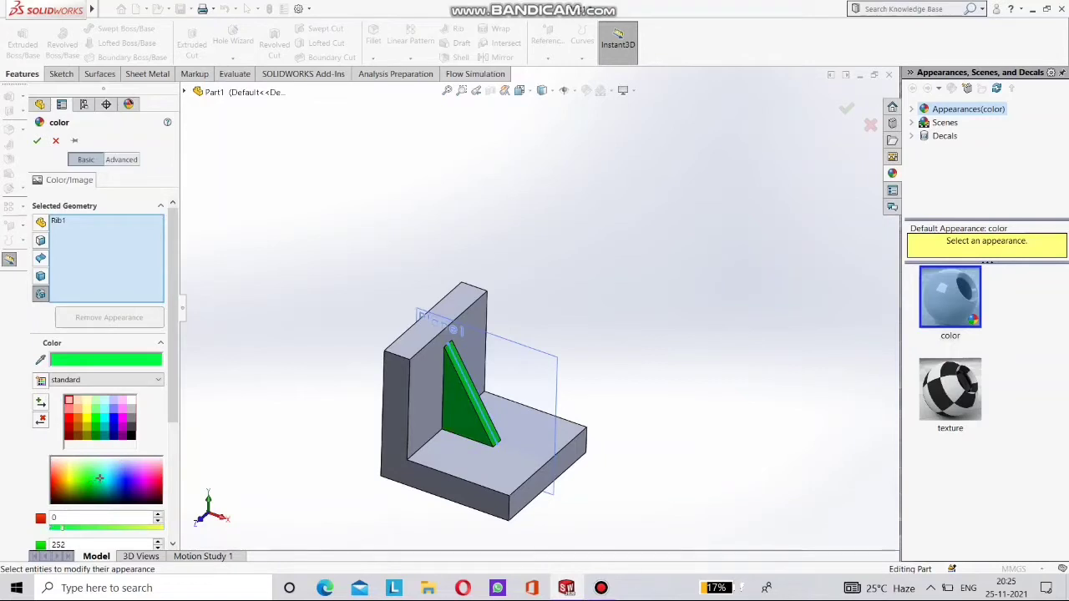
mouse_move(56, 473)
left_mouse_down()
mouse_move(67, 498)
mouse_move(74, 473)
mouse_move(64, 475)
left_mouse_up()
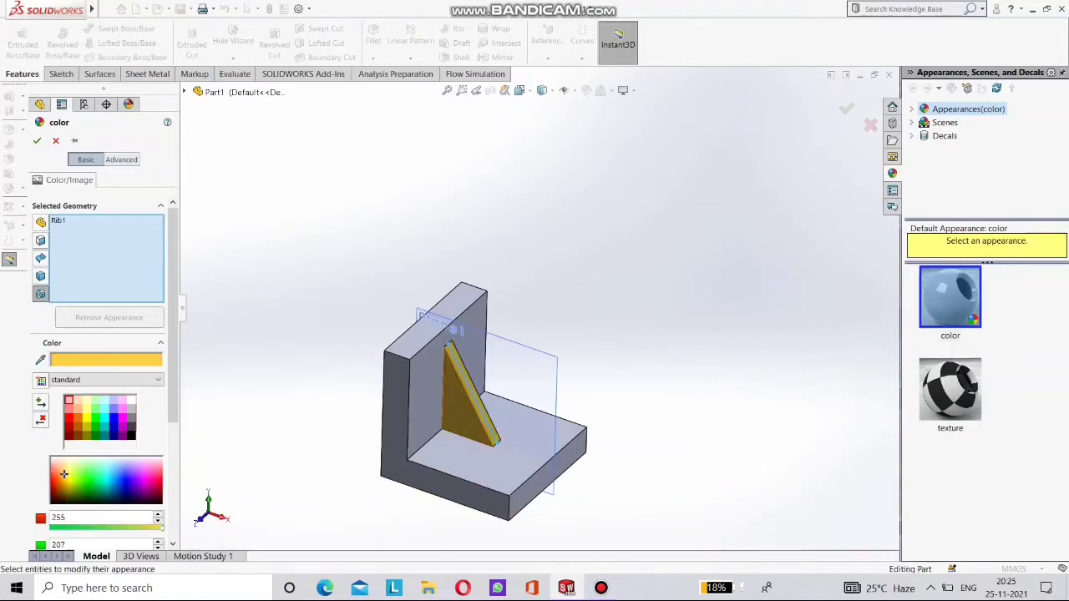
middle_click_drag(501, 417, 413, 346)
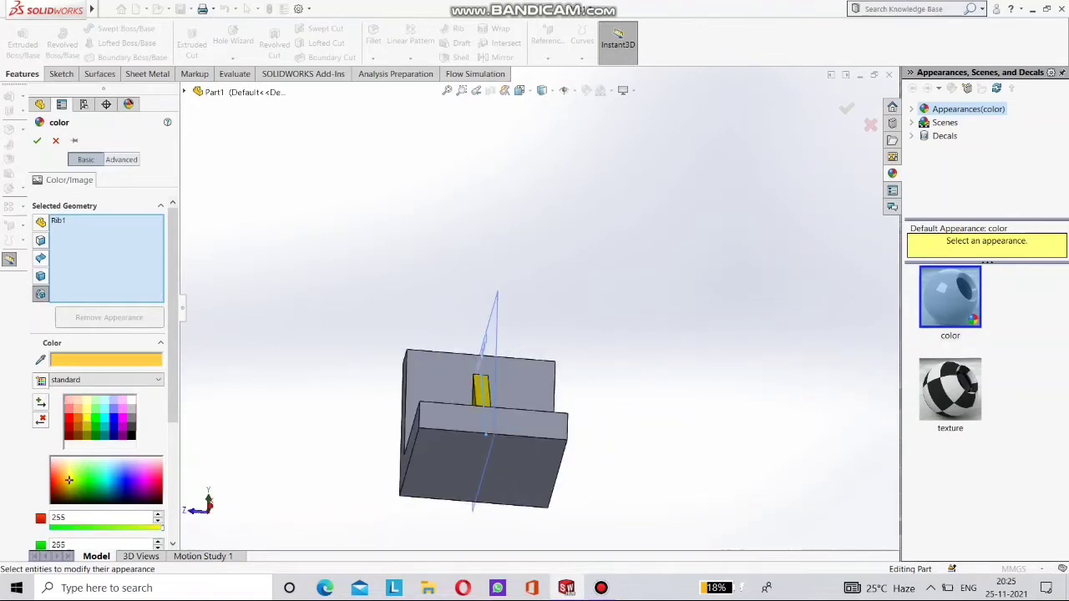
middle_click_drag(501, 400, 551, 421)
scroll(501, 359, "up", 3)
scroll(484, 381, "down", 6)
scroll(484, 381, "up", 2)
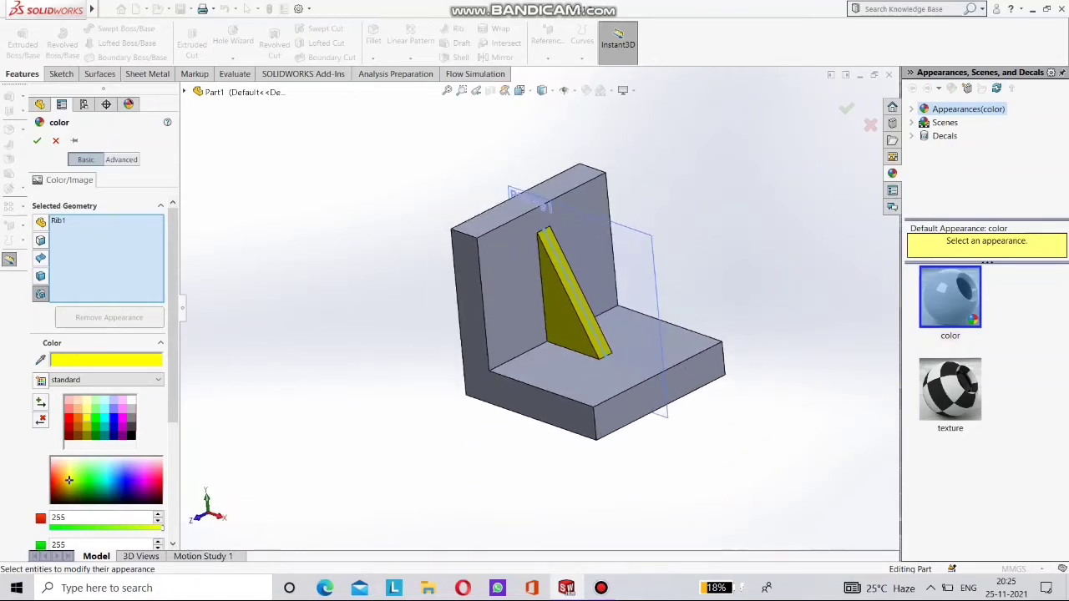
left_click(847, 108)
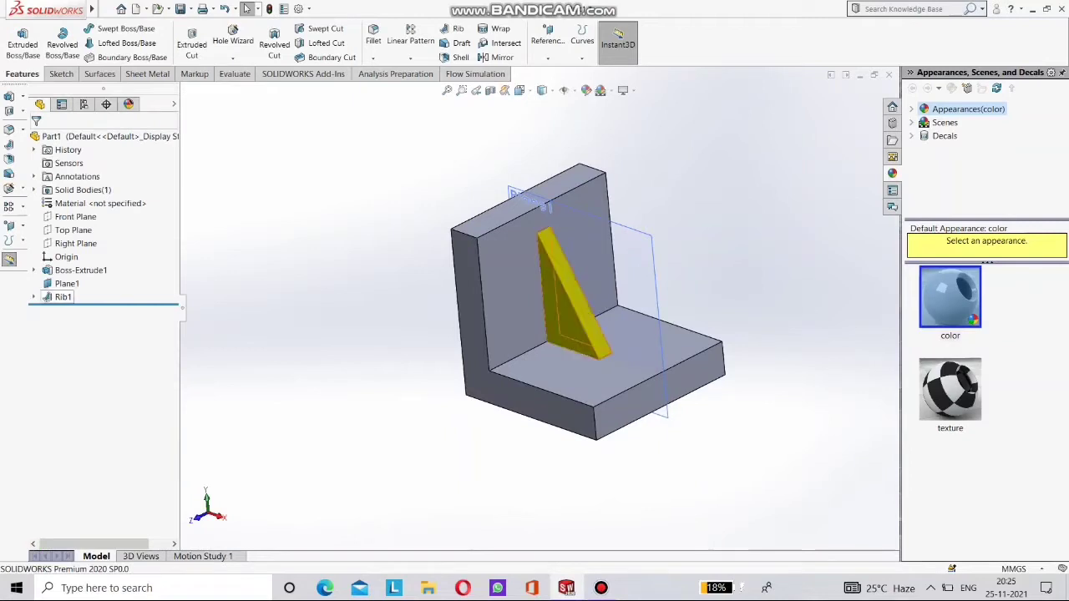
Hide the reference plane that runs through the rib.
right_click(62, 296)
key("Escape")
left_click(67, 283)
right_click(67, 283)
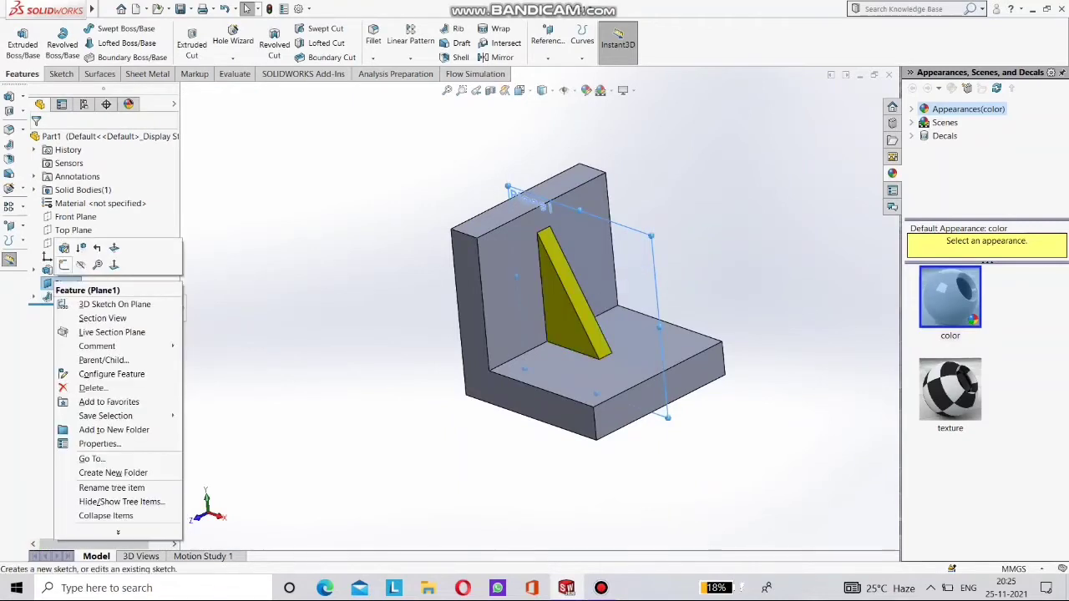
left_click(80, 263)
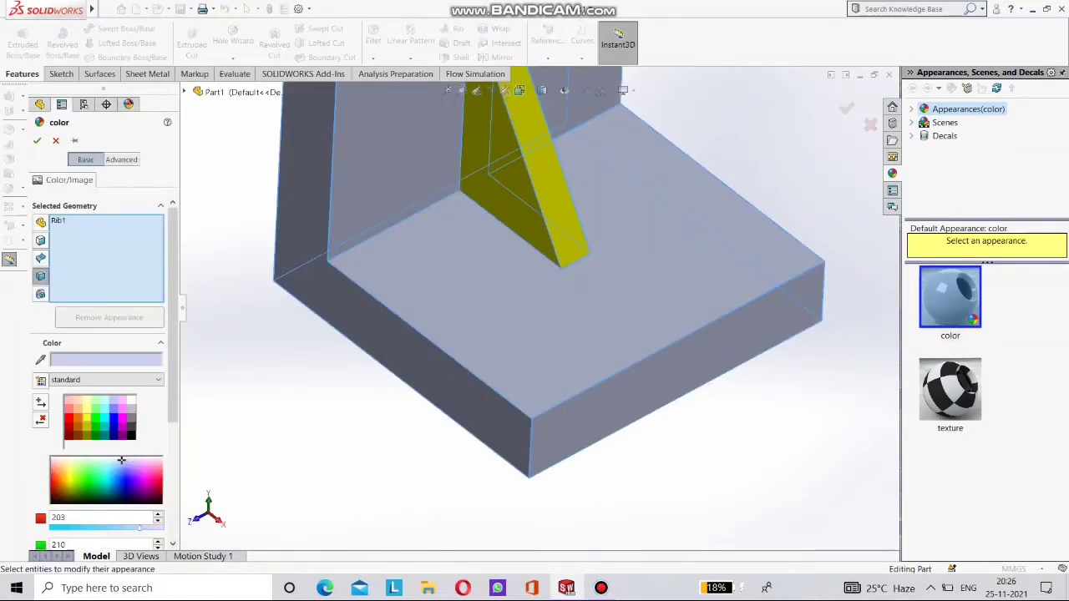
Color the L-shaped bracket body dark blue.
left_click_drag(121, 460, 127, 487)
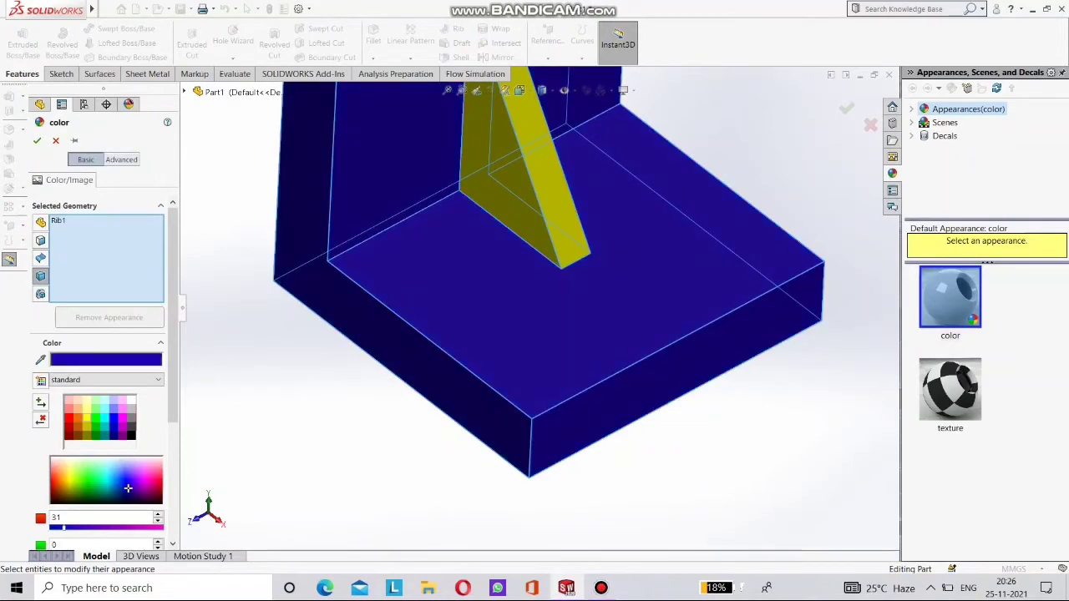
left_click(847, 108)
middle_click_drag(660, 287, 549, 298)
scroll(709, 288, "up", 4)
Change the bracket body's appearance color to a lighter blue-violet.
right_click(548, 298)
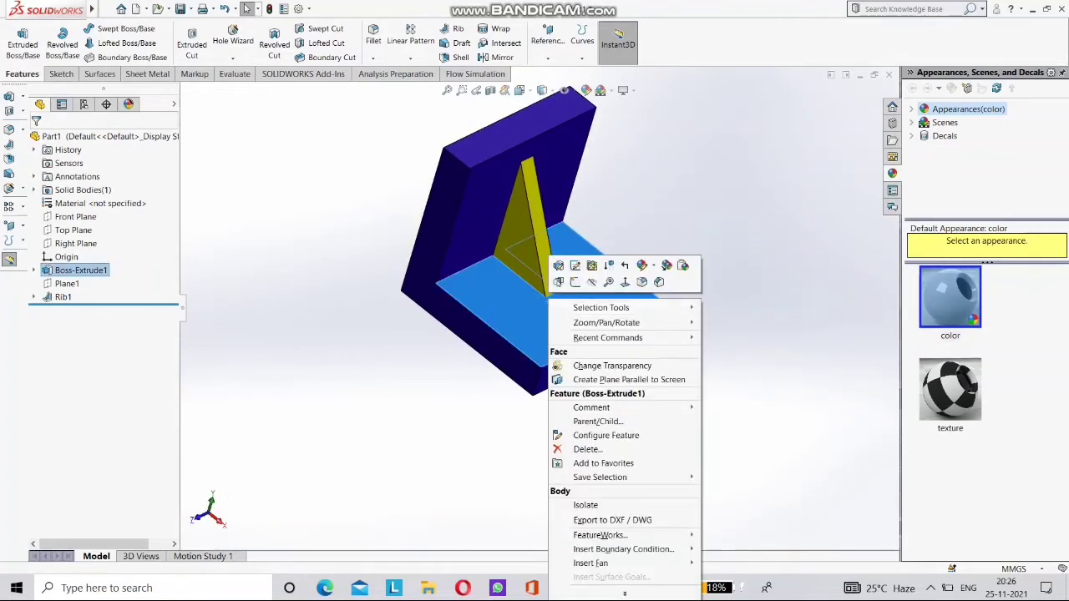
left_click(641, 265)
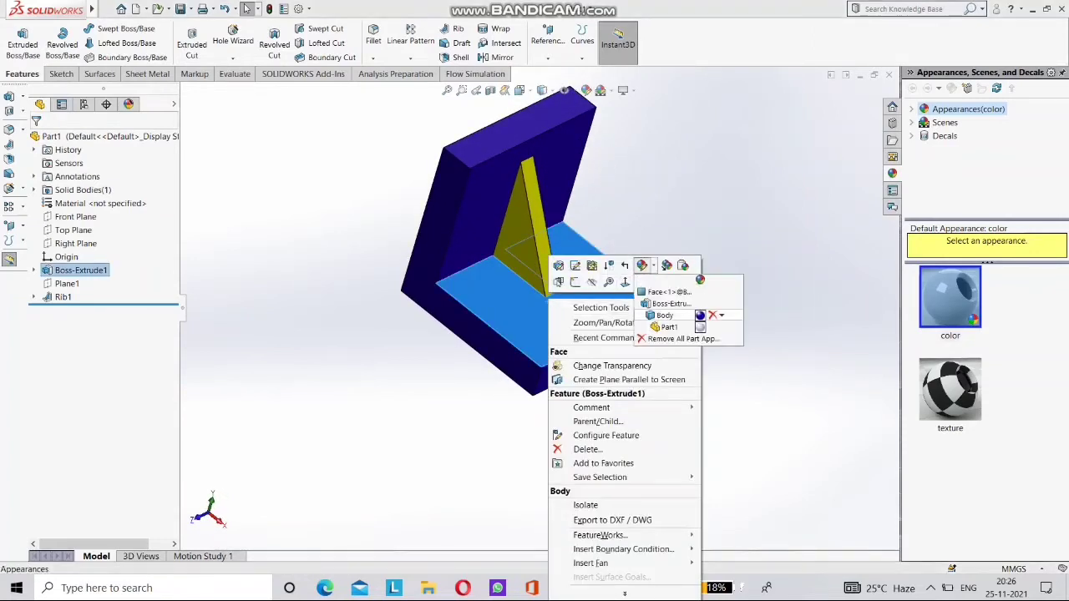
left_click(700, 316)
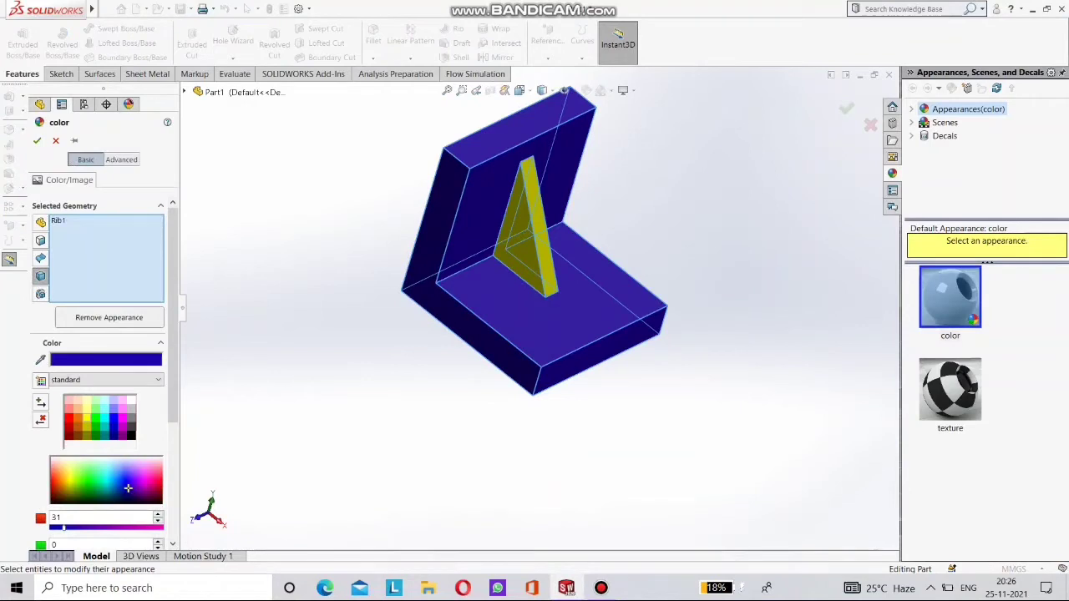
left_click_drag(127, 487, 160, 460)
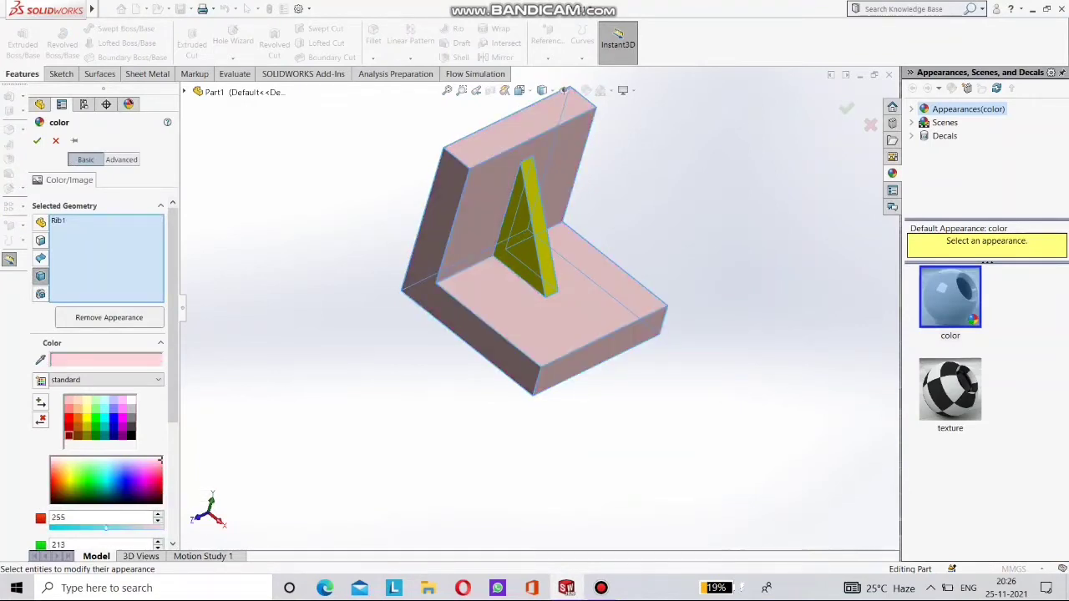
left_click(52, 493)
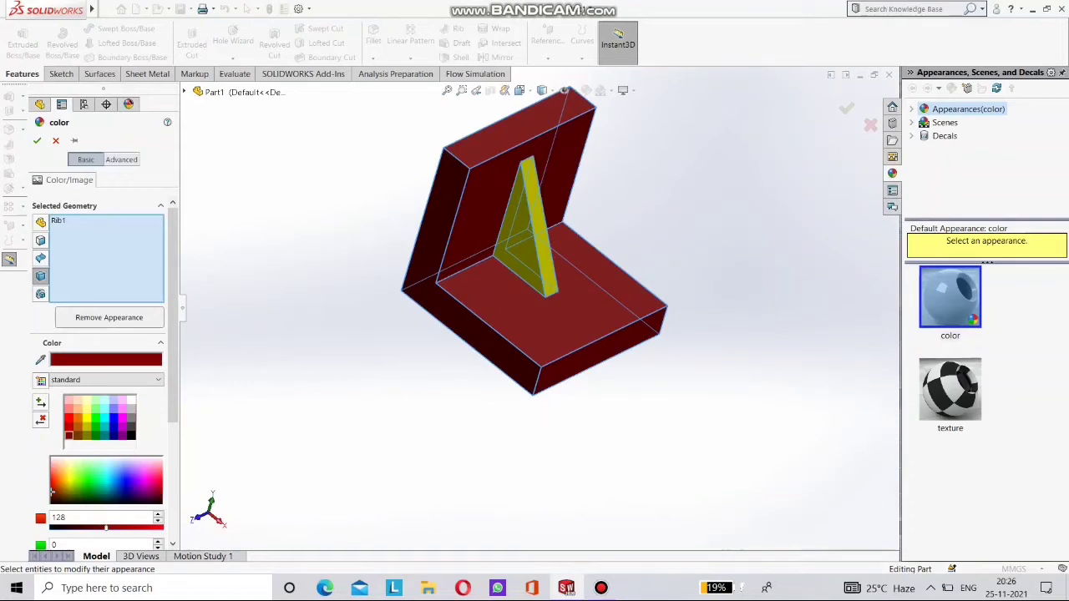
left_click(113, 408)
mouse_move(501, 333)
middle_mouse_down()
mouse_move(601, 251)
mouse_move(534, 284)
mouse_move(501, 334)
mouse_move(618, 317)
mouse_move(517, 334)
mouse_move(601, 276)
mouse_move(535, 288)
mouse_move(530, 325)
mouse_move(597, 304)
mouse_move(536, 324)
mouse_move(557, 319)
mouse_move(568, 303)
mouse_move(541, 305)
mouse_move(559, 288)
middle_mouse_up()
left_click(846, 108)
Fillet the two upper corner edges of the vertical wall with a 15 mm radius.
scroll(569, 303, "down", 1)
scroll(569, 304, "up", 4)
scroll(594, 238, "down", 4)
scroll(539, 307, "up", 1)
left_click(373, 38)
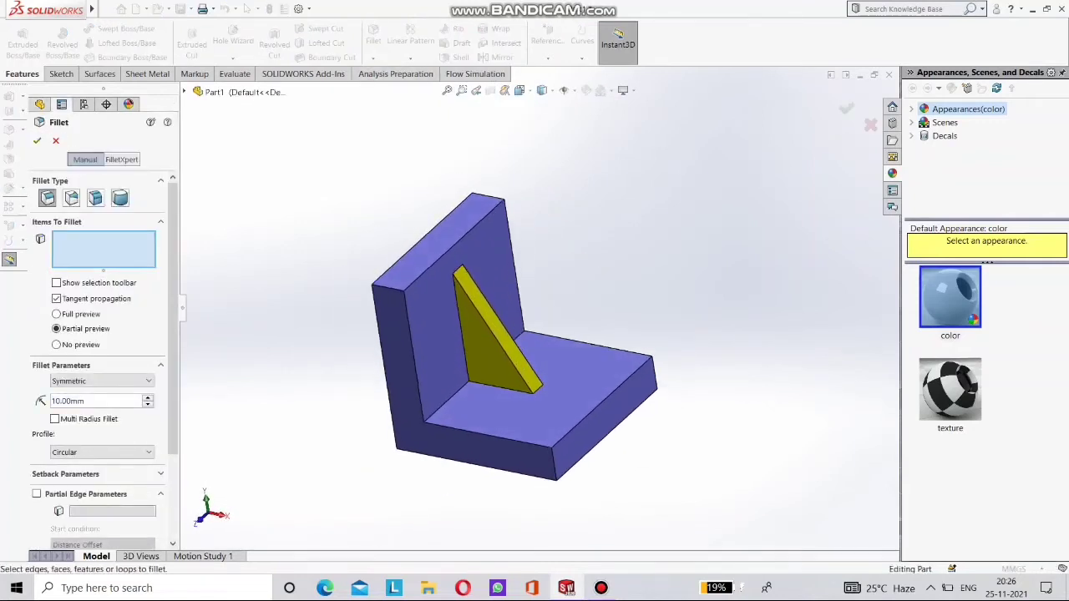
scroll(442, 280, "down", 5)
left_click(443, 280)
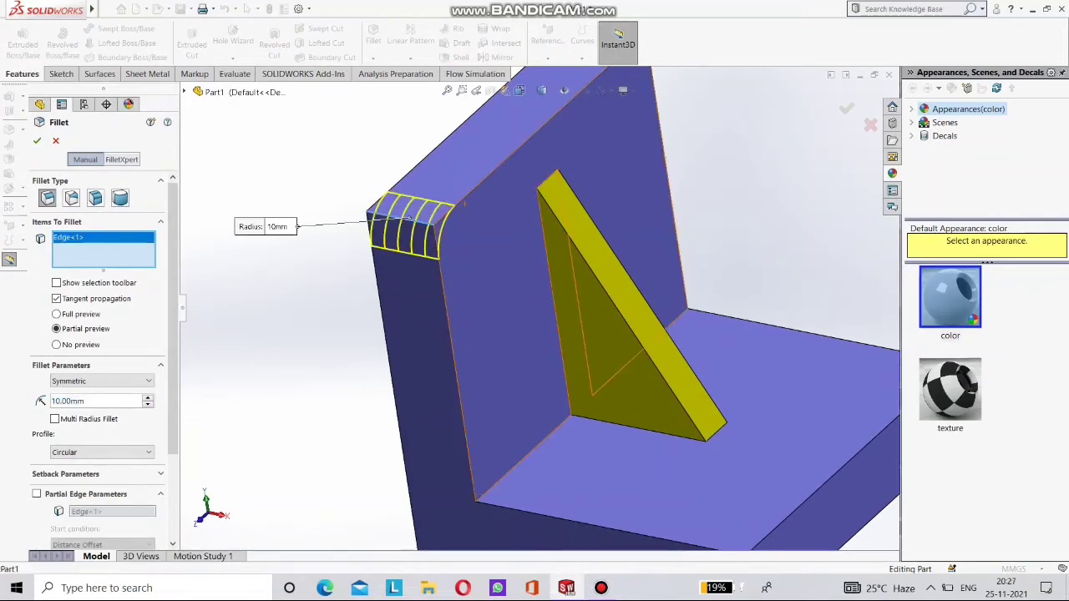
scroll(438, 278, "up", 4)
scroll(555, 242, "down", 4)
middle_click_drag(608, 200, 666, 231)
left_click(578, 236)
scroll(539, 304, "up", 5)
middle_click_drag(477, 493, 547, 466)
scroll(547, 465, "down", 4)
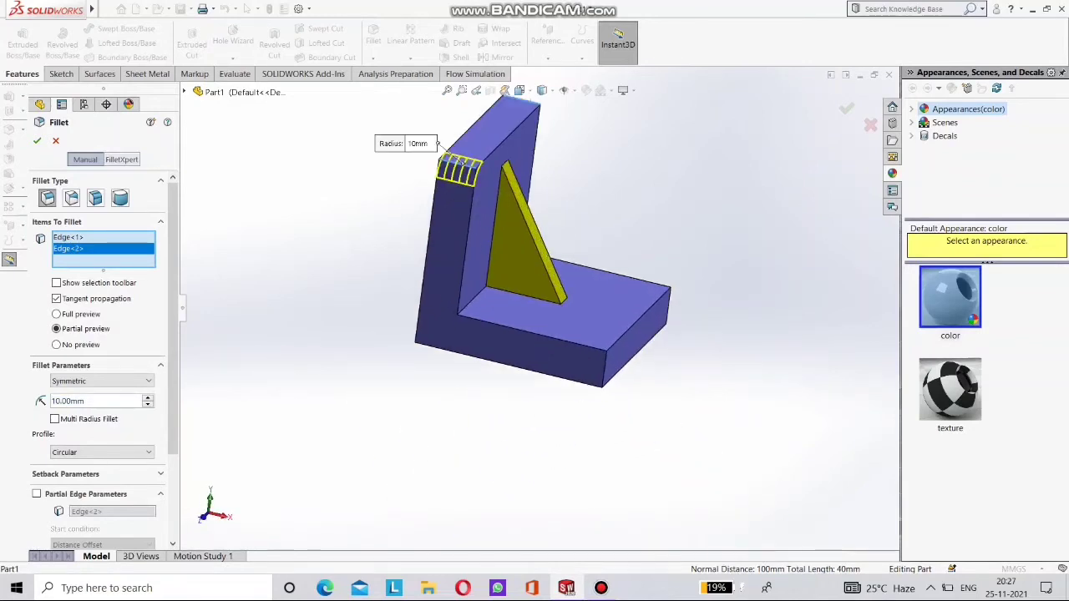
middle_click_drag(589, 381, 641, 367)
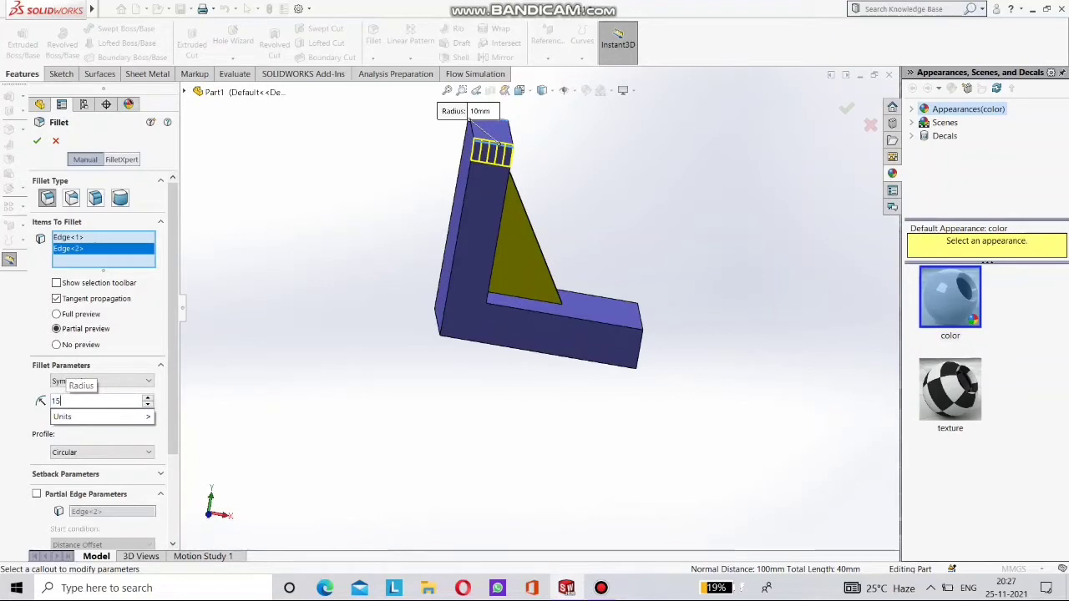
key("Return")
key("Return")
middle_click_drag(585, 367, 503, 369)
scroll(660, 310, "down", 3)
scroll(511, 174, "up", 4)
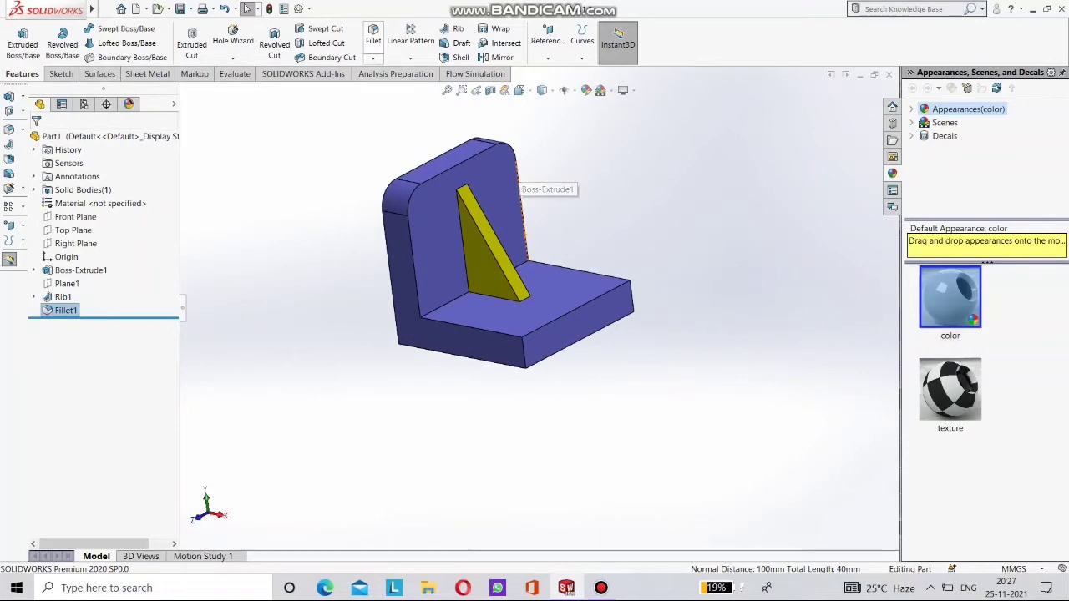
Fillet the two outer vertical corner edges of the base with a 15 mm radius.
left_click(523, 350)
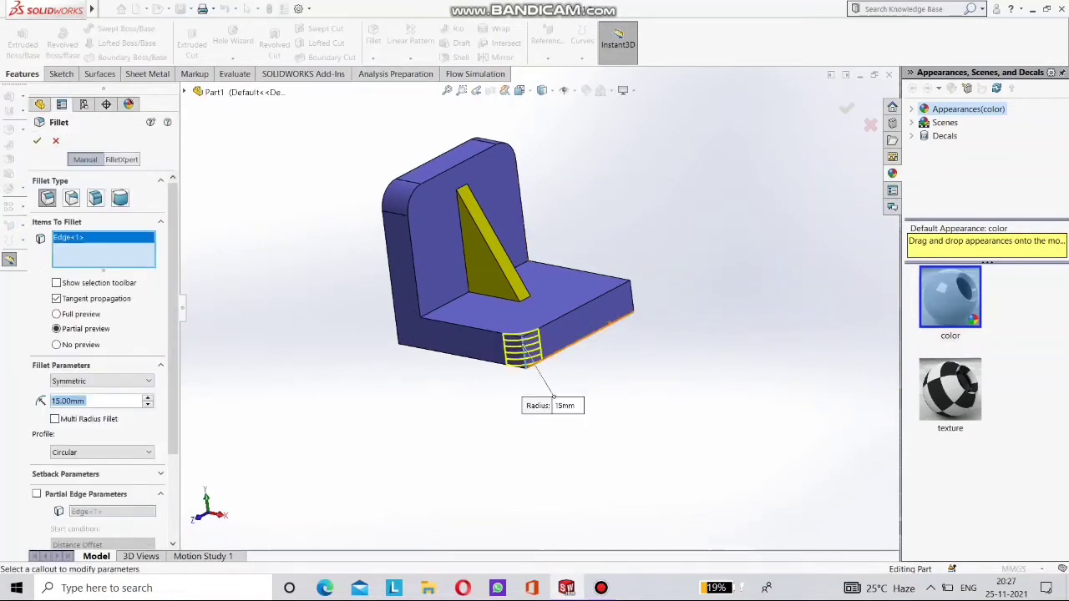
scroll(639, 317, "down", 6)
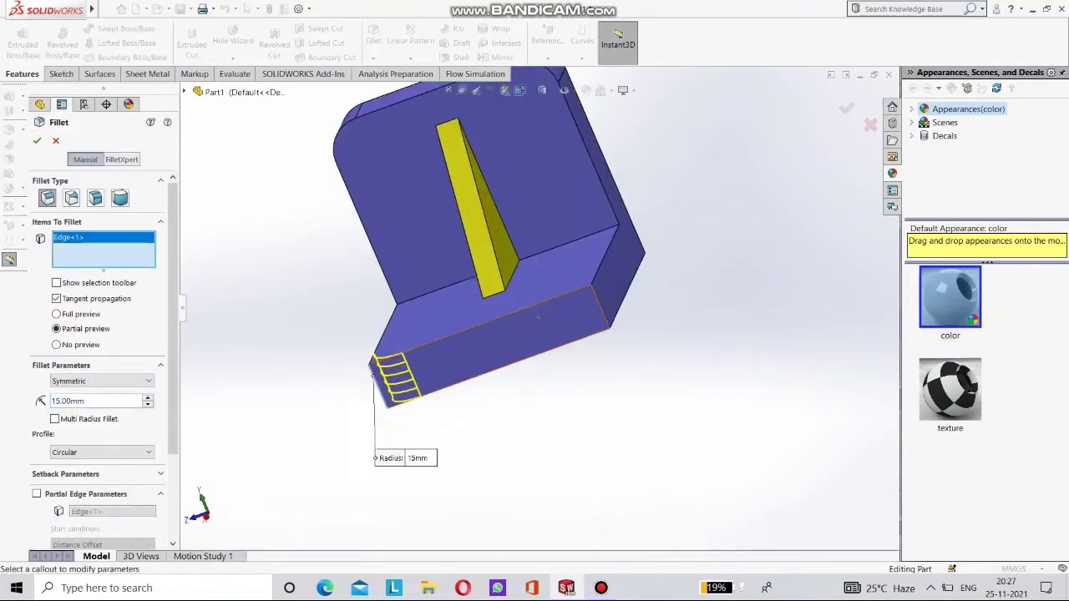
left_click(603, 309)
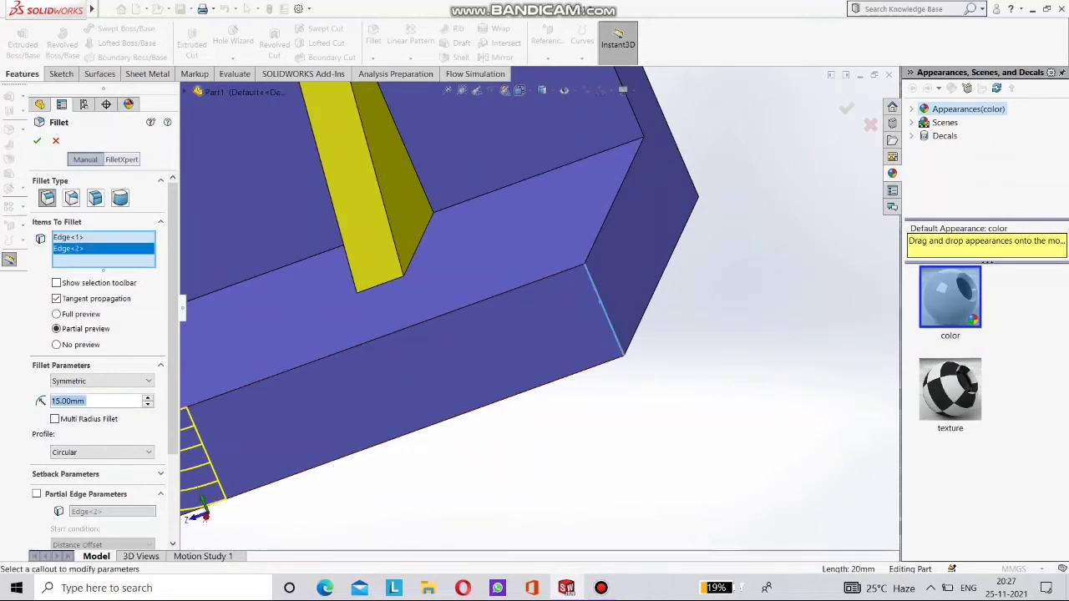
scroll(464, 342, "up", 5)
key("Return")
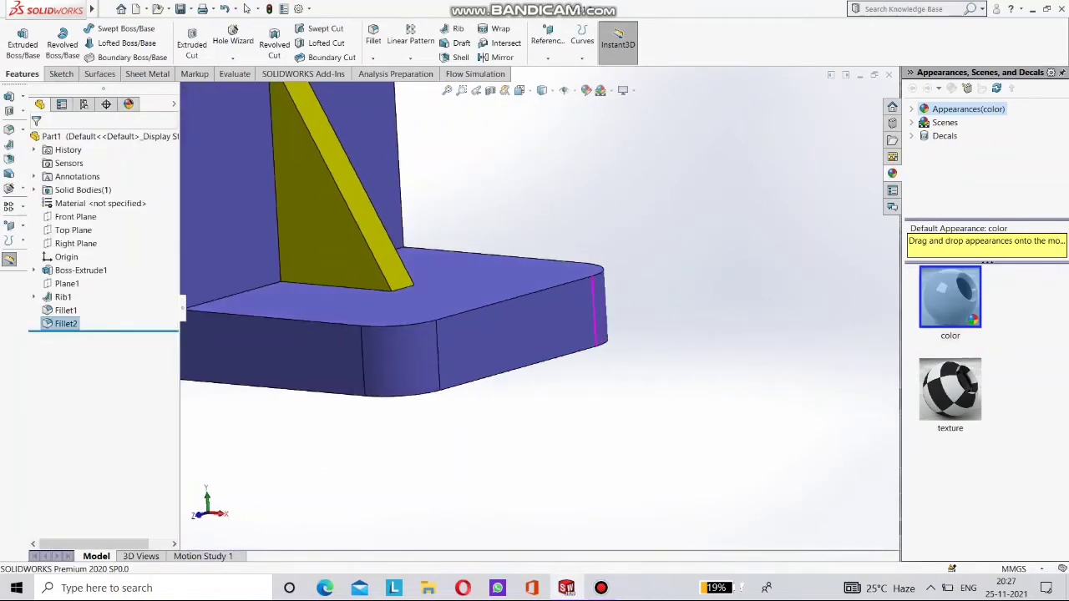
scroll(543, 308, "up", 5)
middle_click_drag(543, 318, 502, 350)
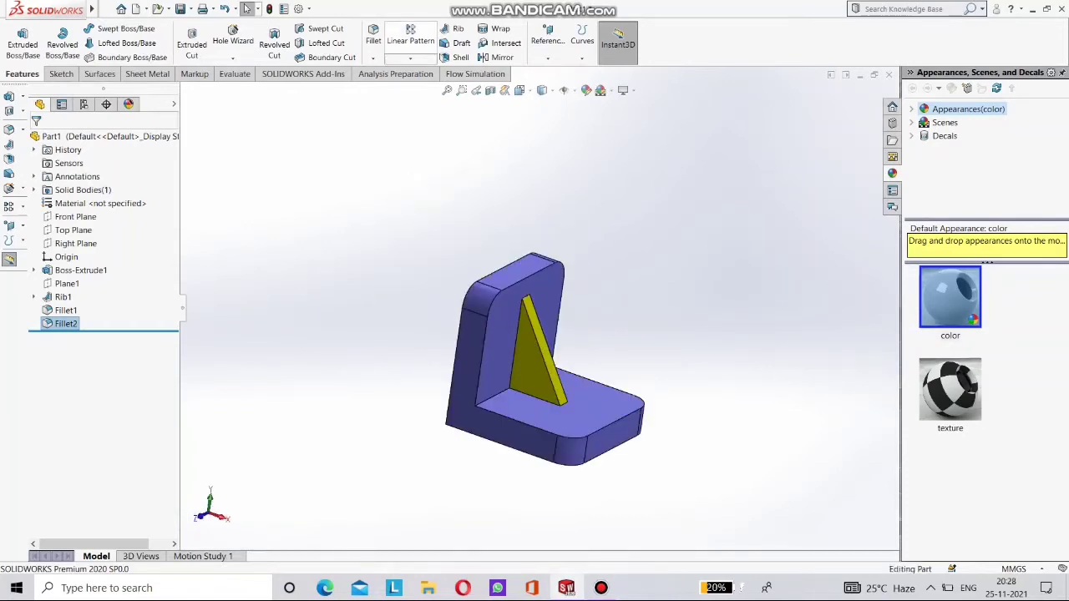
Chamfer the outer bottom edge where the wall meets the base with a 15 mm distance and 45° angle.
left_click(373, 59)
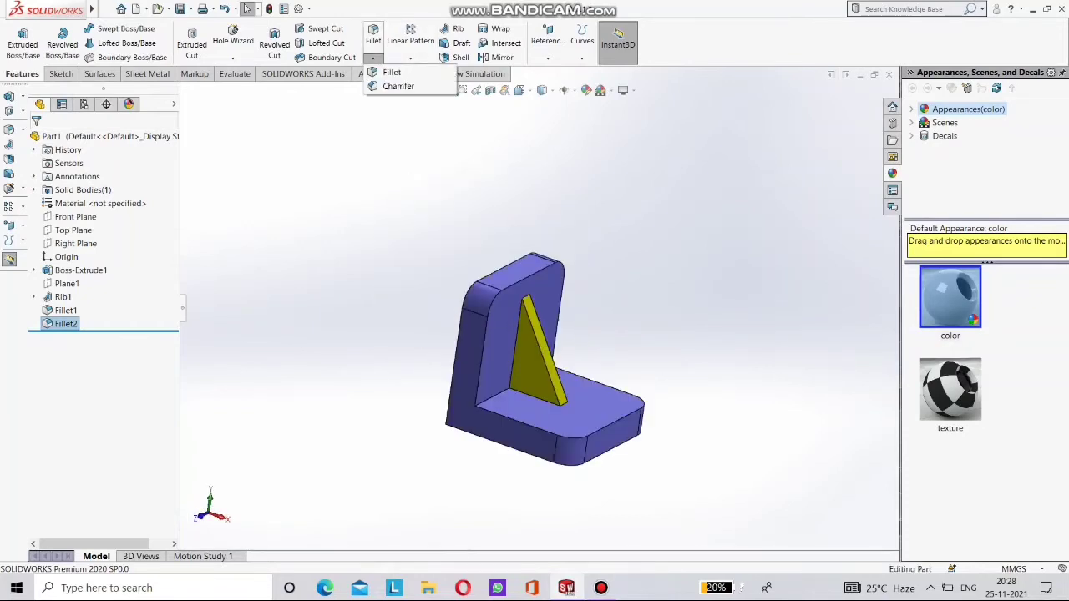
left_click(397, 86)
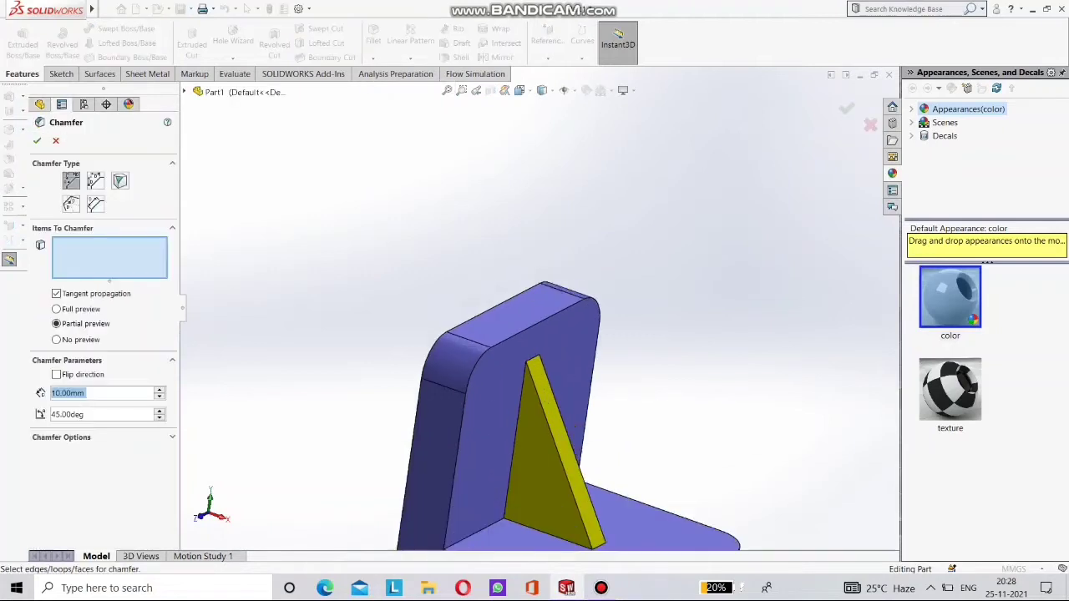
middle_click_drag(472, 351, 484, 376)
scroll(534, 334, "up", 5)
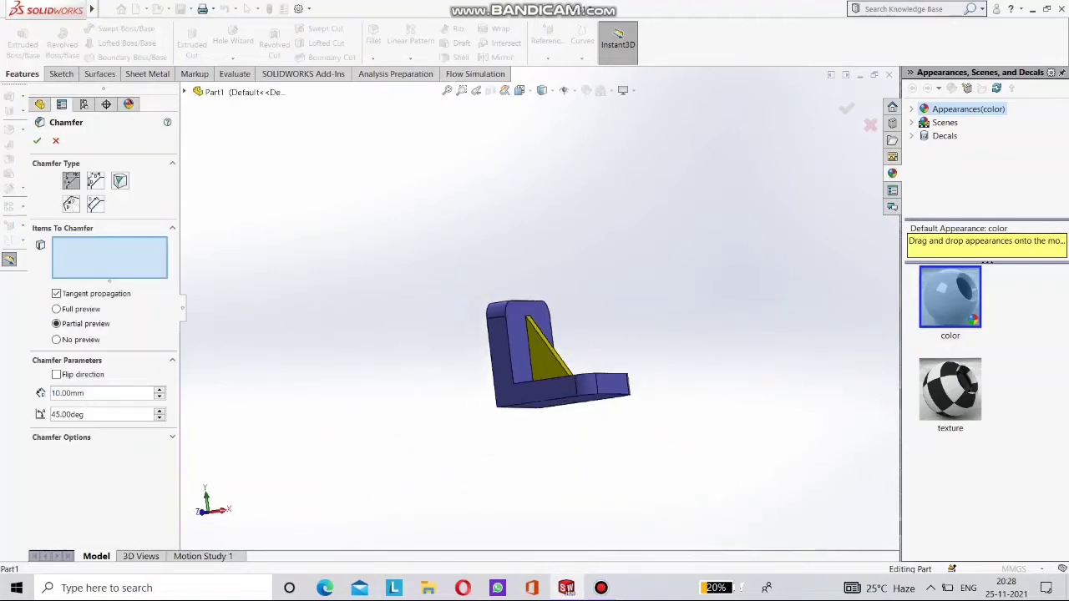
middle_click_drag(534, 350, 460, 451)
scroll(459, 500, "down", 3)
middle_click_drag(576, 393, 637, 218)
scroll(698, 245, "down", 3)
left_click(693, 243)
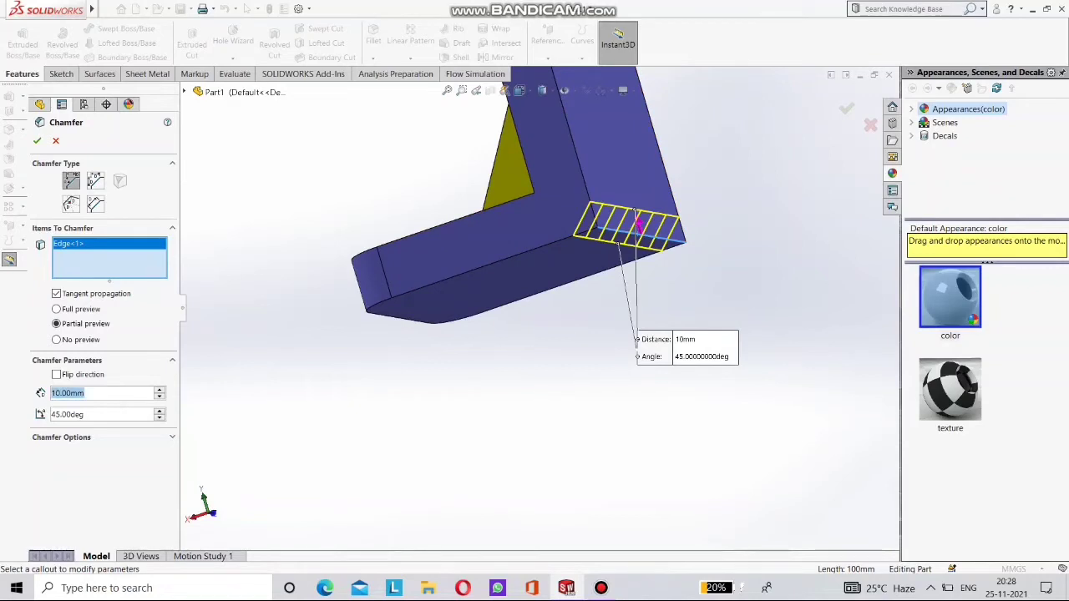
type("15")
key("Return")
key("Return")
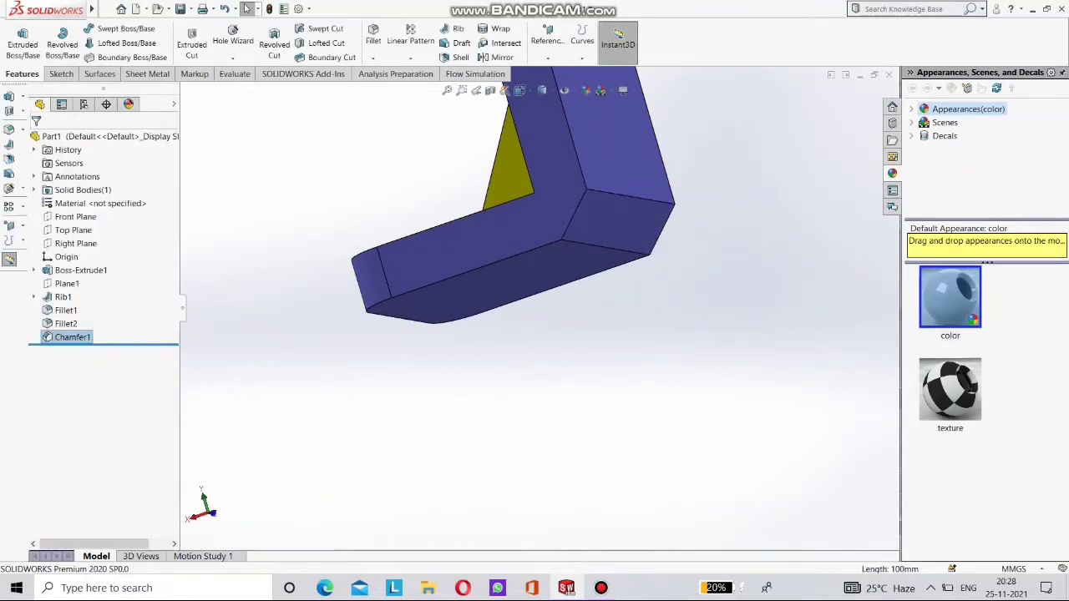
scroll(597, 222, "down", 5)
middle_click_drag(598, 221, 564, 281)
scroll(584, 288, "up", 3)
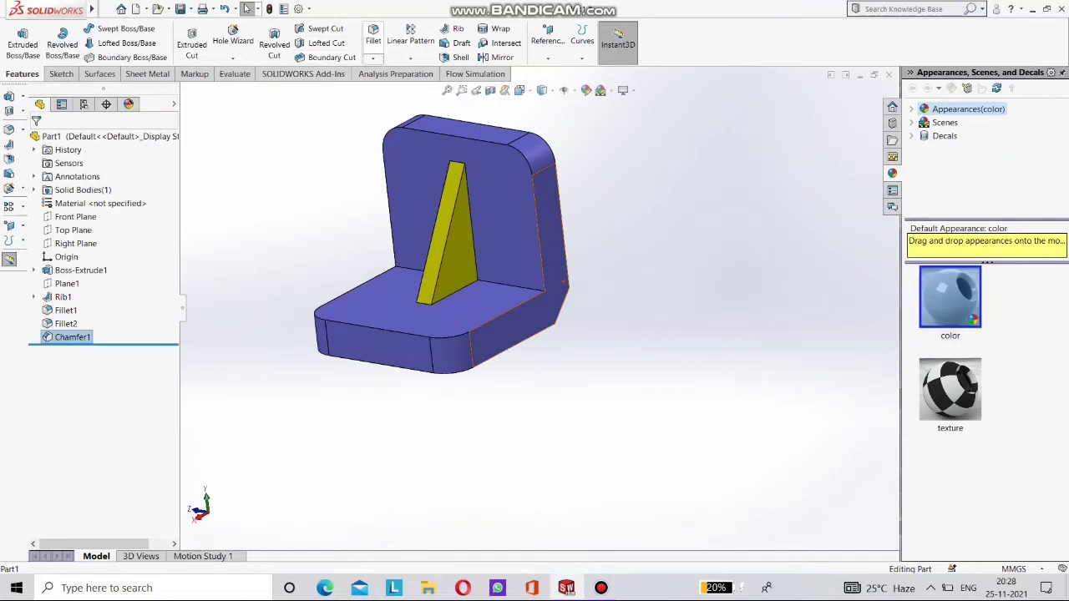
left_click(373, 59)
left_click(385, 69)
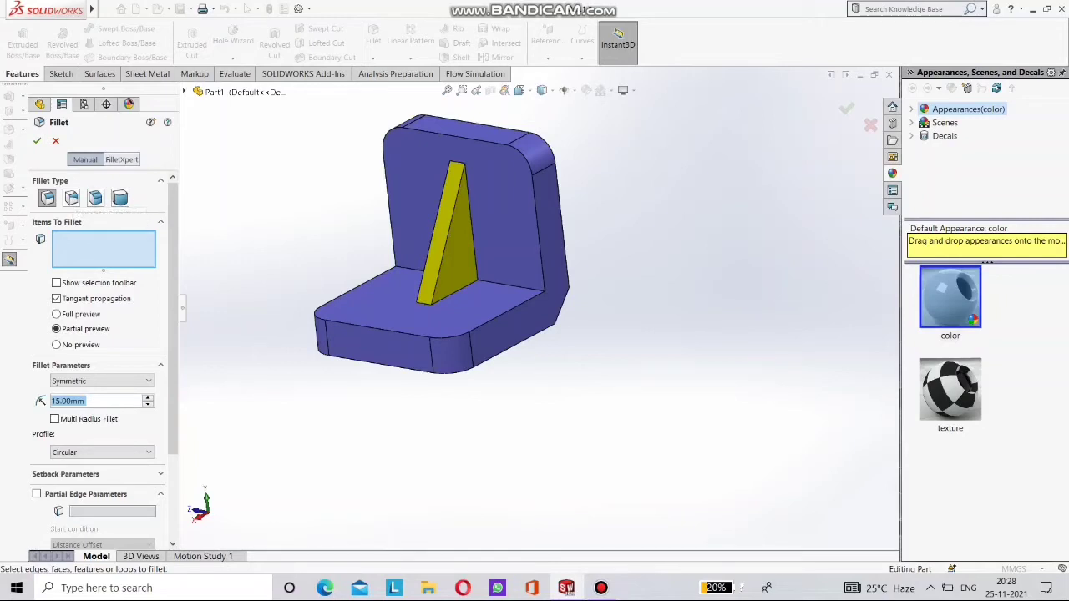
left_click(71, 197)
middle_click_drag(467, 284, 518, 282)
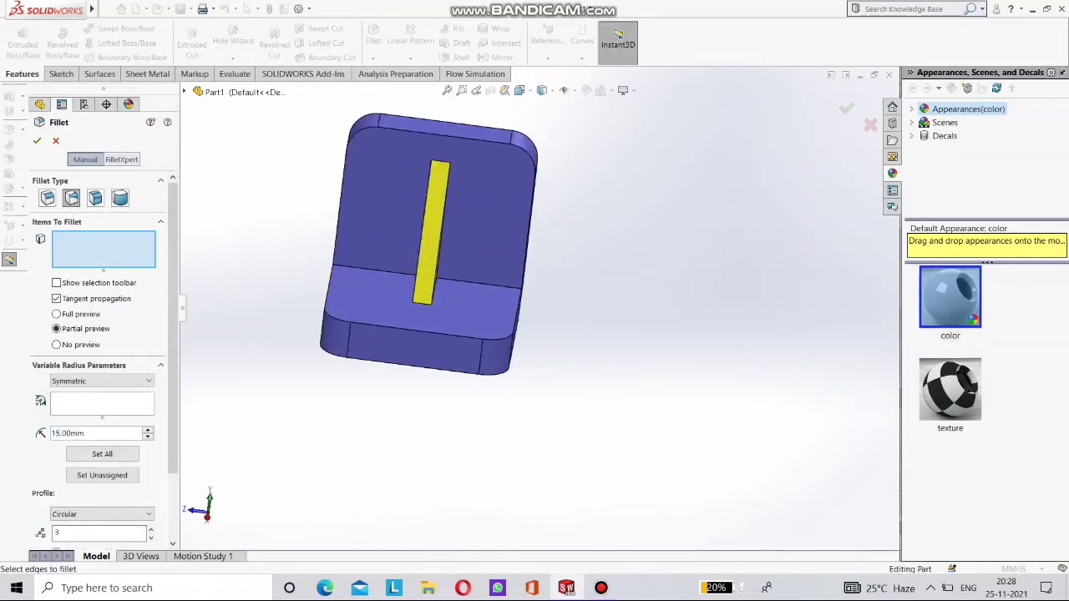
left_click(96, 198)
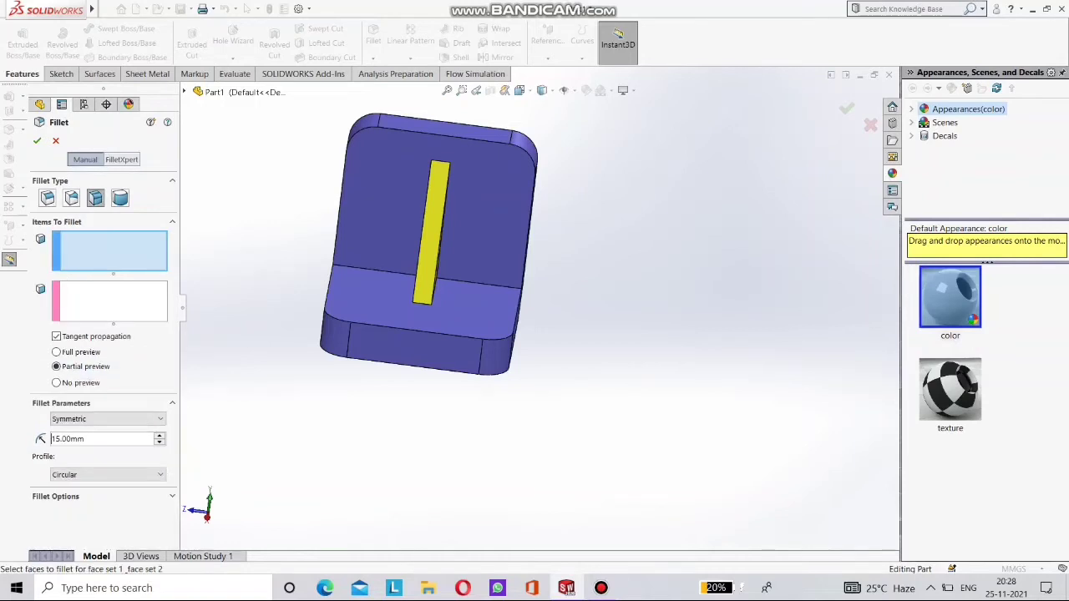
left_click(56, 140)
middle_click_drag(434, 276, 505, 274)
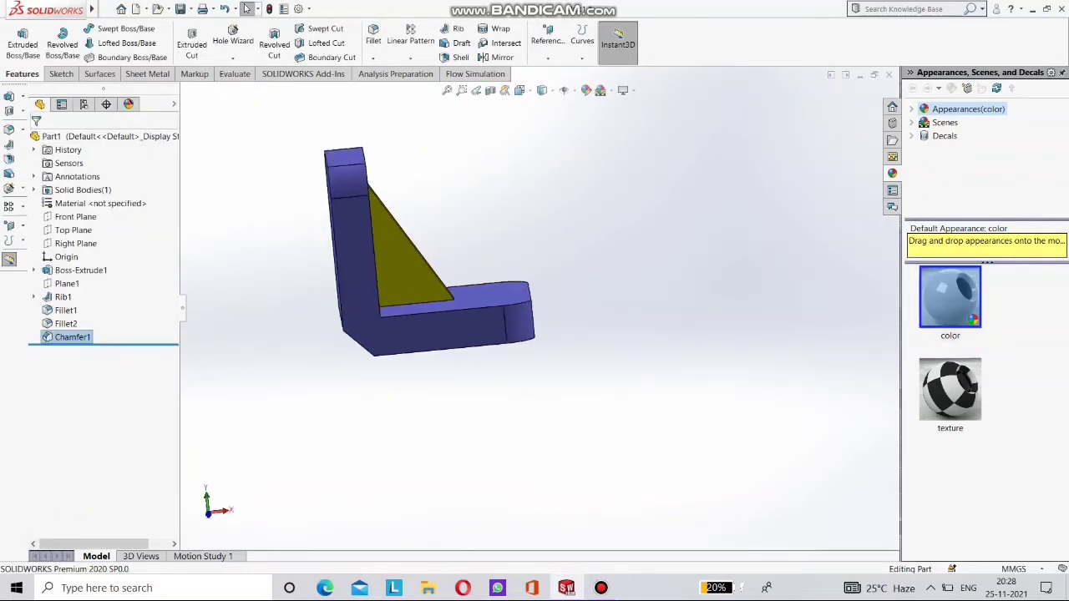
Hide the body through the chamfer feature and show it again.
right_click(79, 338)
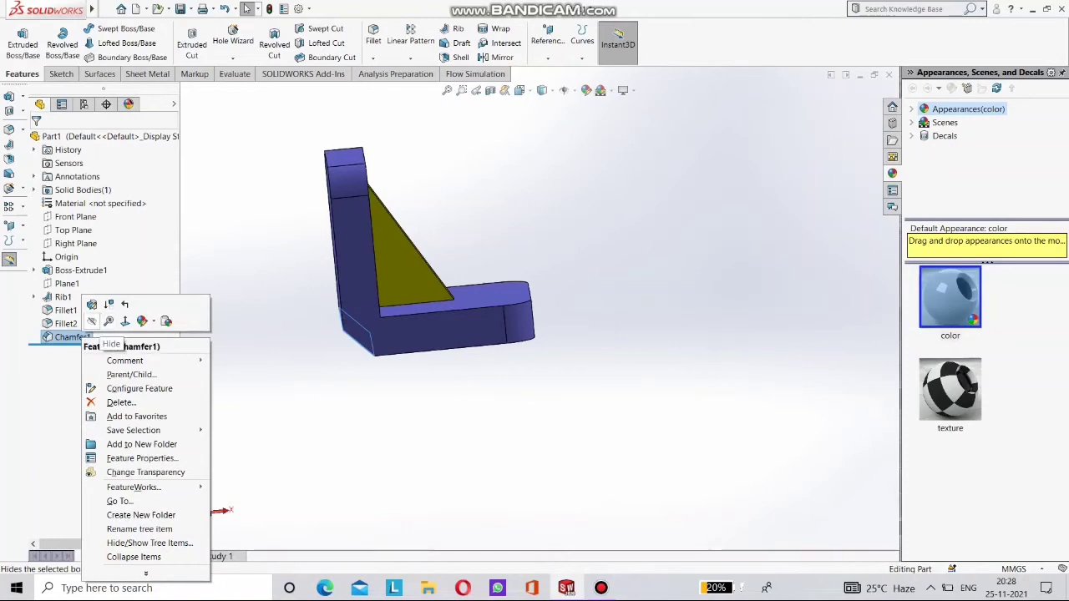
left_click(94, 321)
right_click(75, 338)
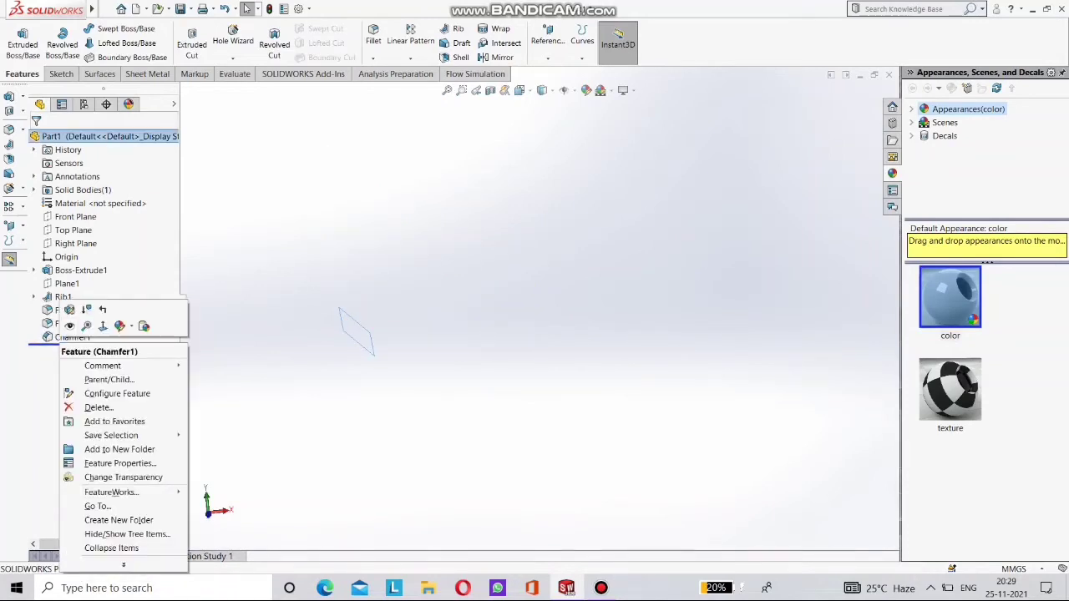
left_click(86, 326)
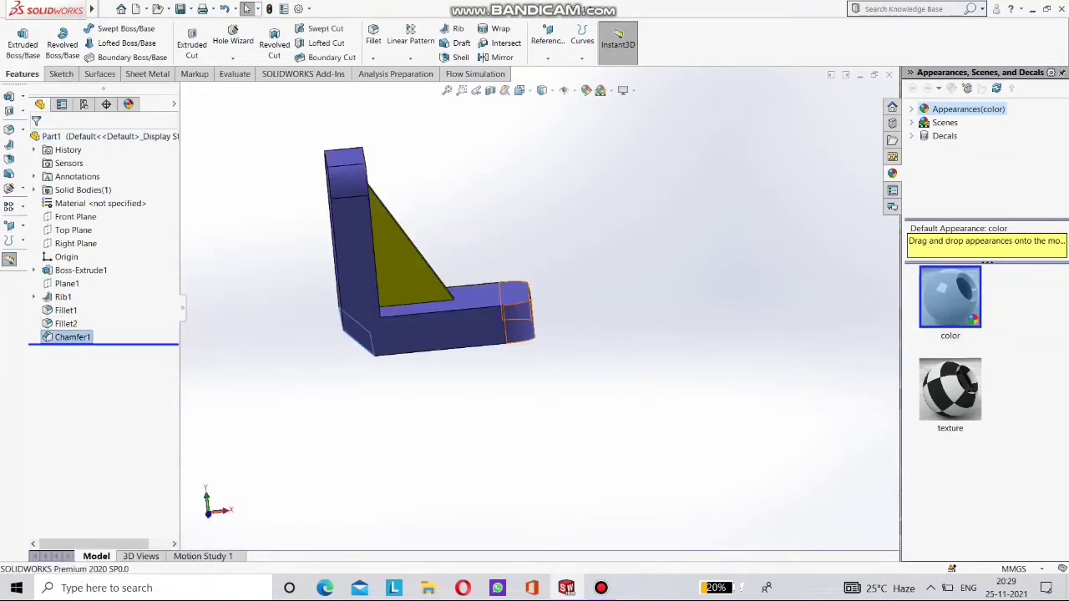
Delete the chamfer feature from the bracket.
right_click(69, 337)
left_click(105, 395)
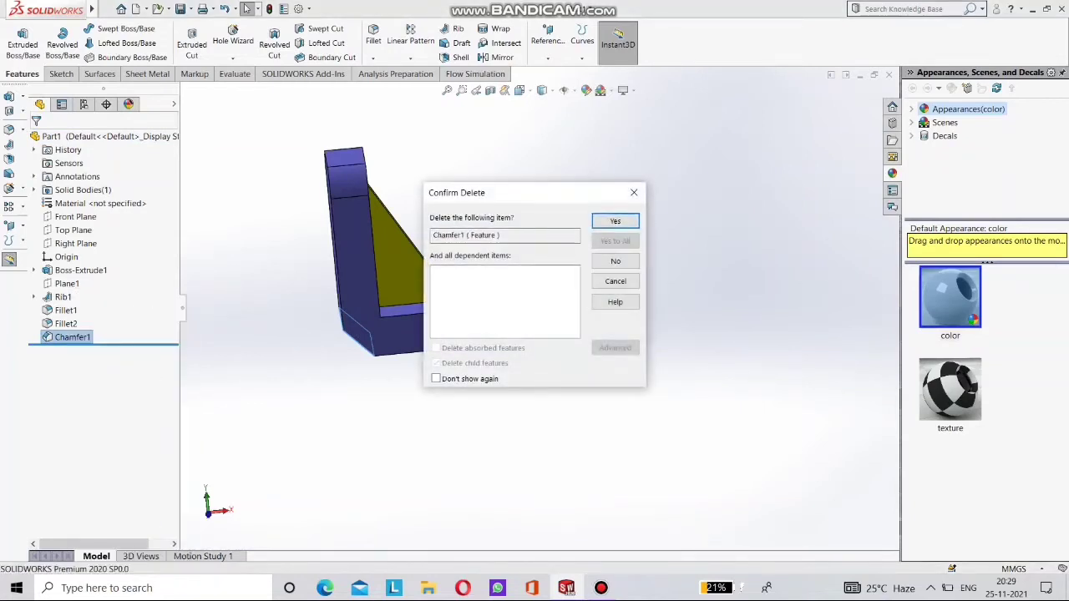
left_click(615, 222)
middle_click_drag(585, 276, 454, 345)
Examine the finished bracket's wall fillet, the rib's sketch and the base extrusion's dimensions.
key("Left")
key("Left")
key("Left")
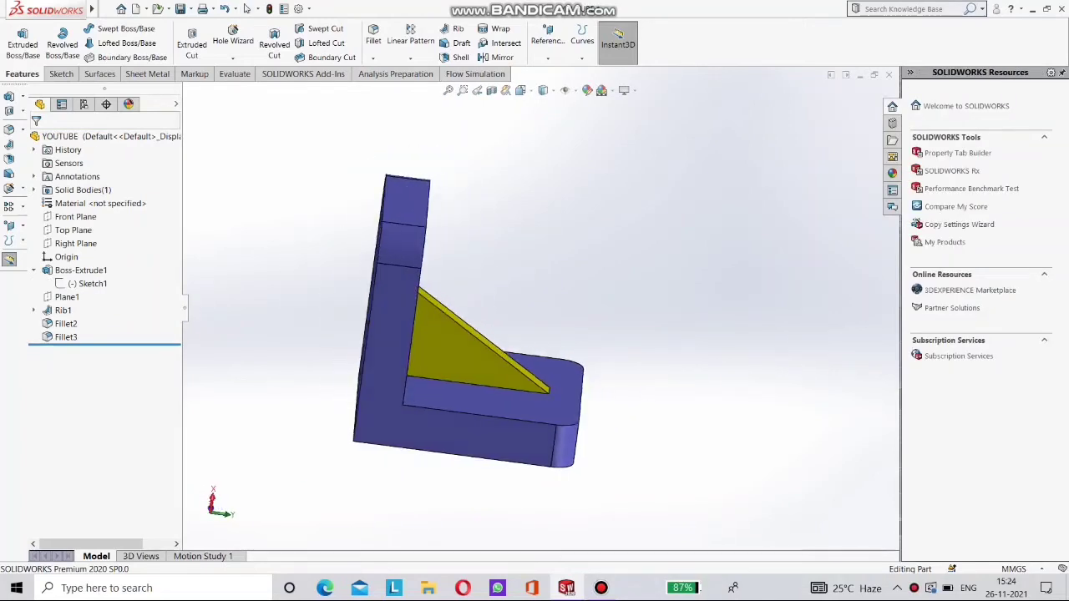
middle_click_drag(534, 313, 472, 327)
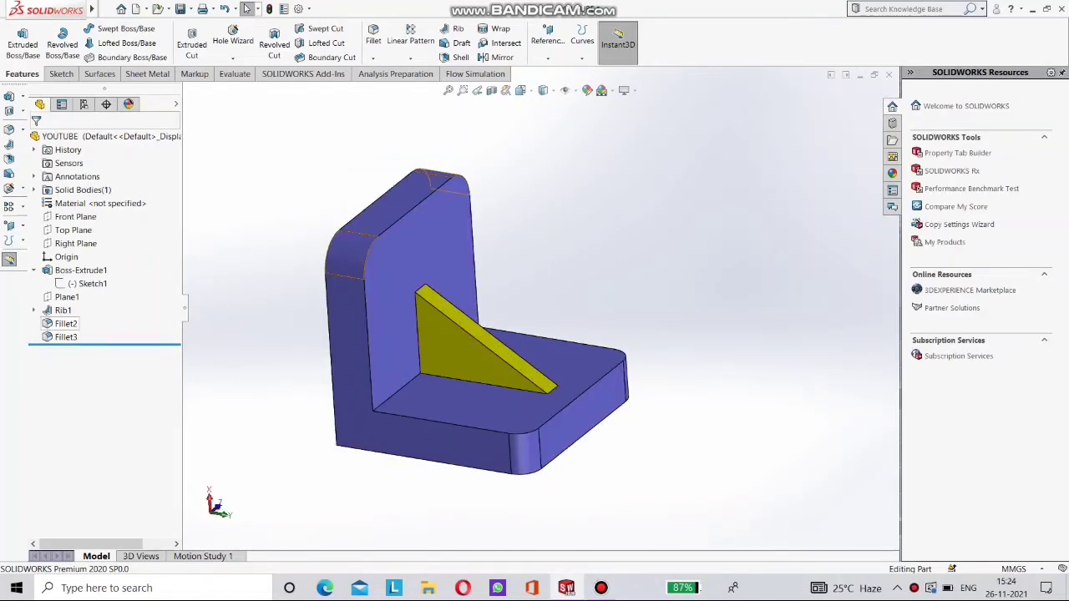
left_click(65, 323)
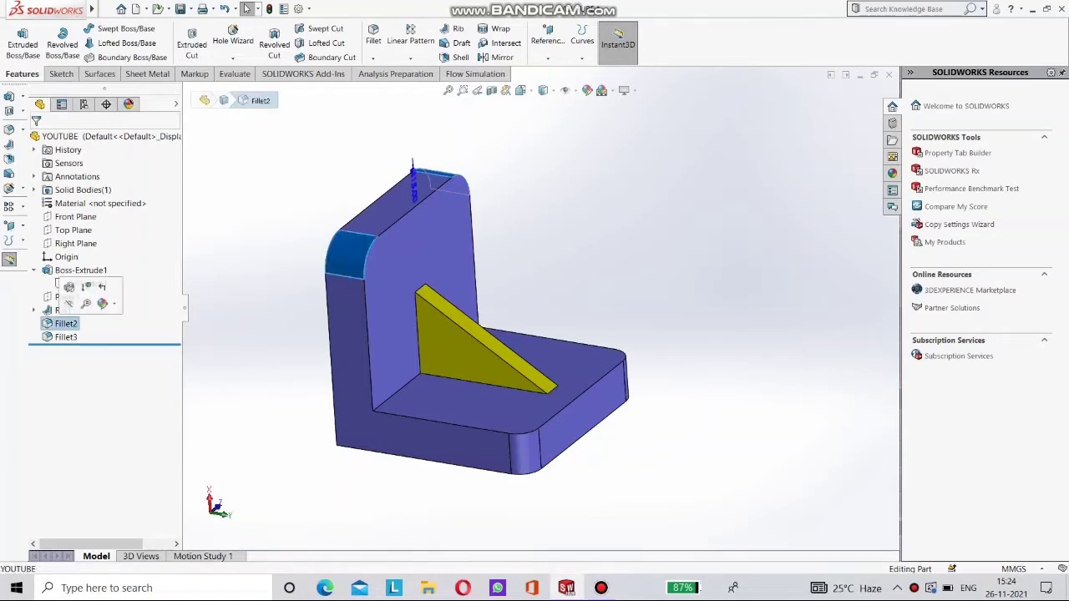
left_click(33, 310)
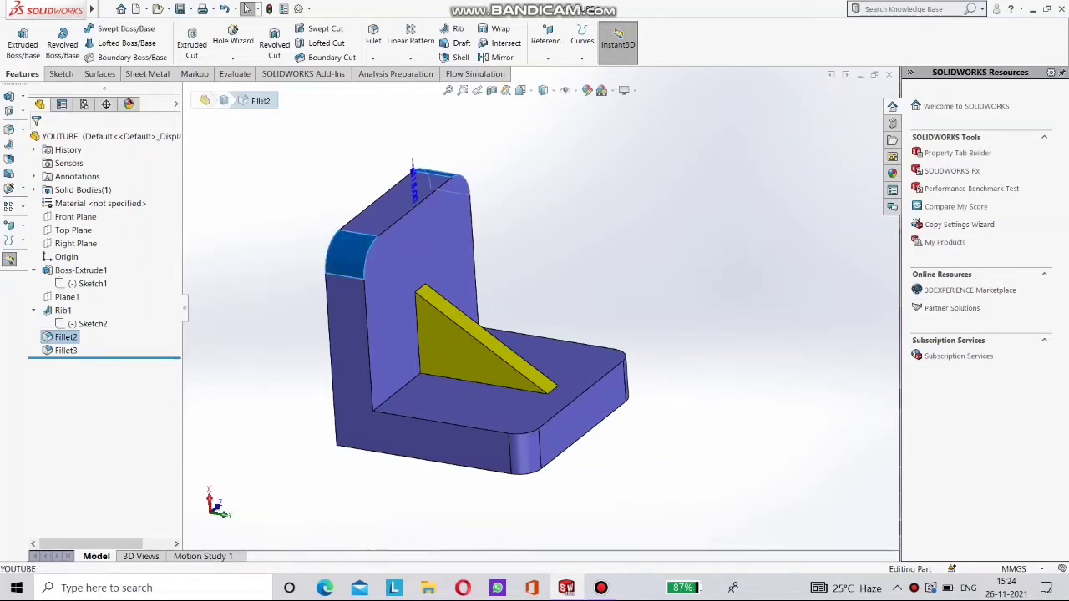
left_click(81, 271)
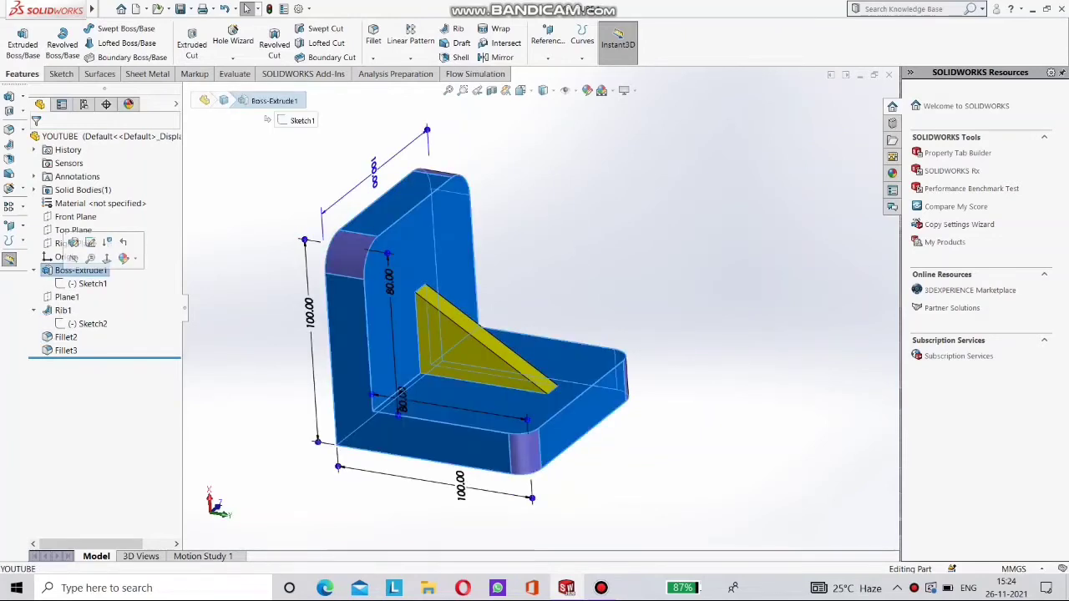
Edit the base extrusion's sketch and set the L-profile's overall bottom length to 150 mm.
left_click(34, 270)
left_click(33, 270)
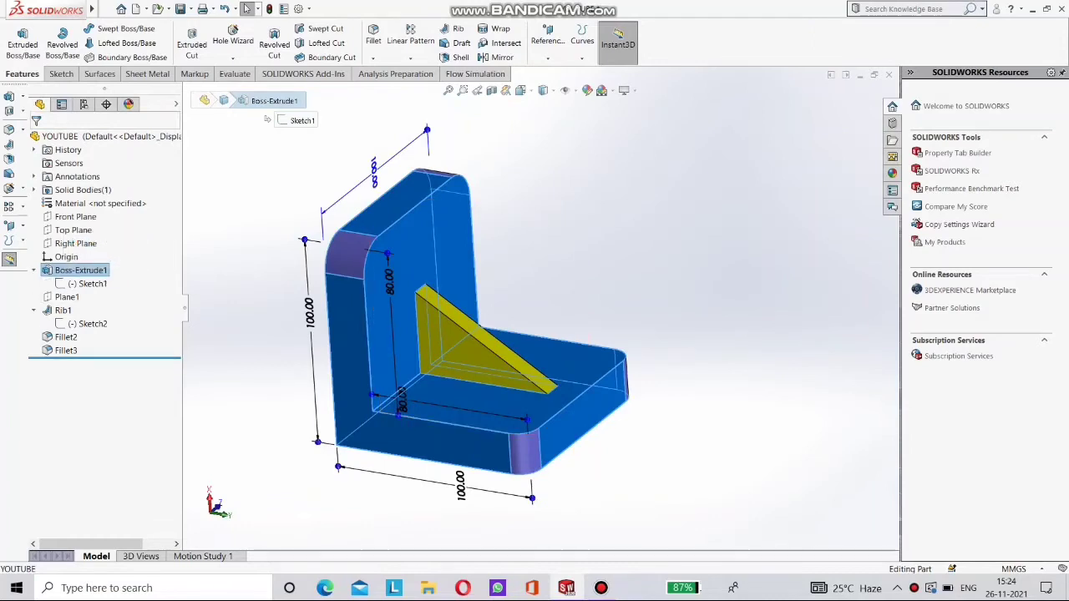
left_click(91, 283)
left_click(84, 248)
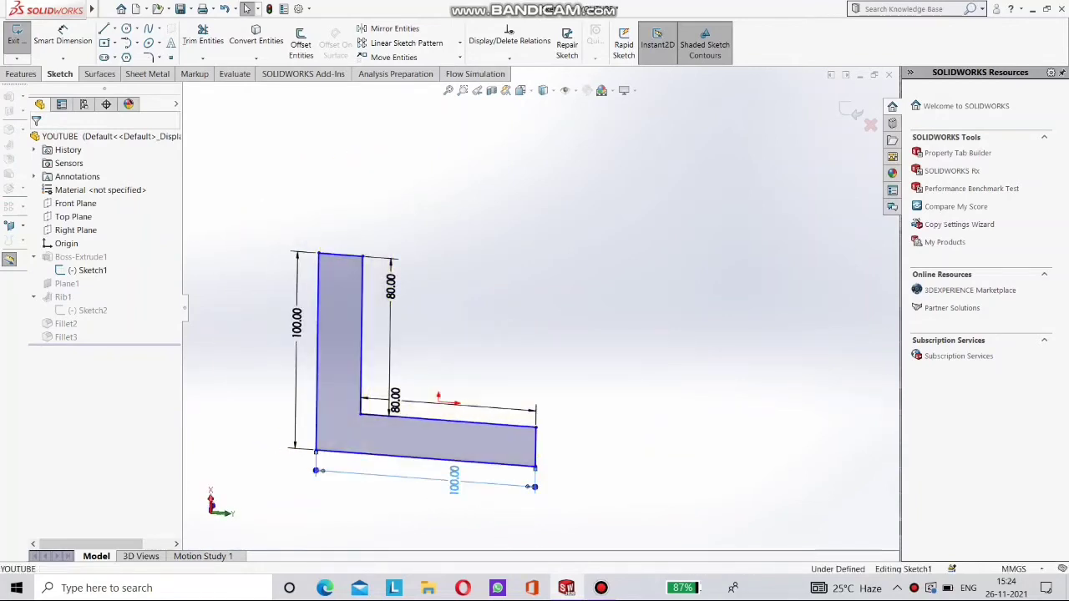
double_click(453, 479)
type("150")
key("Return")
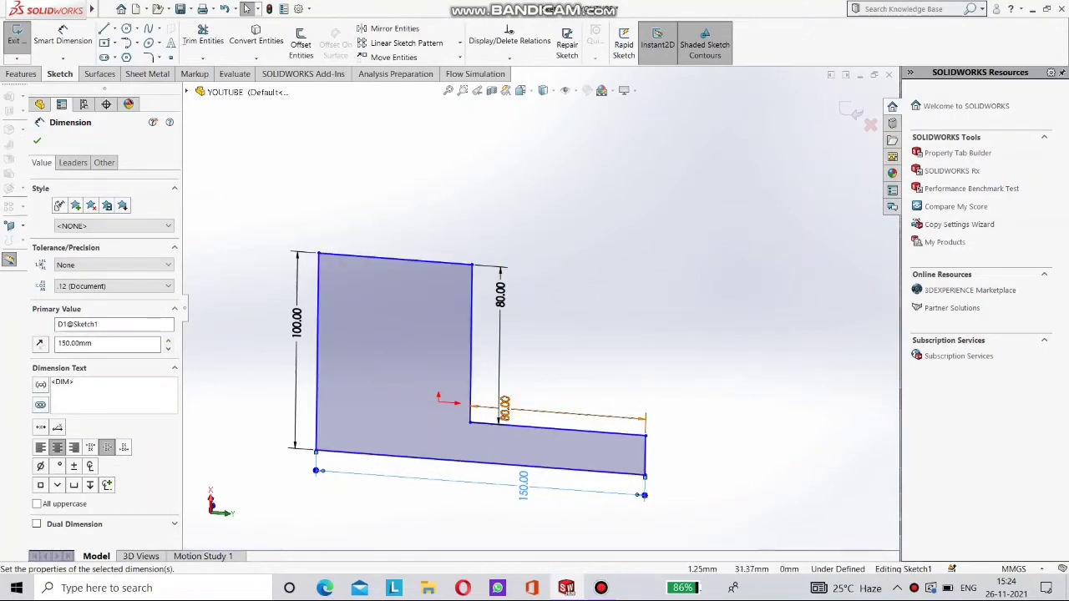
Set the L-profile's inner horizontal length to 130 mm and exit the sketch.
key("Escape")
left_click(505, 408)
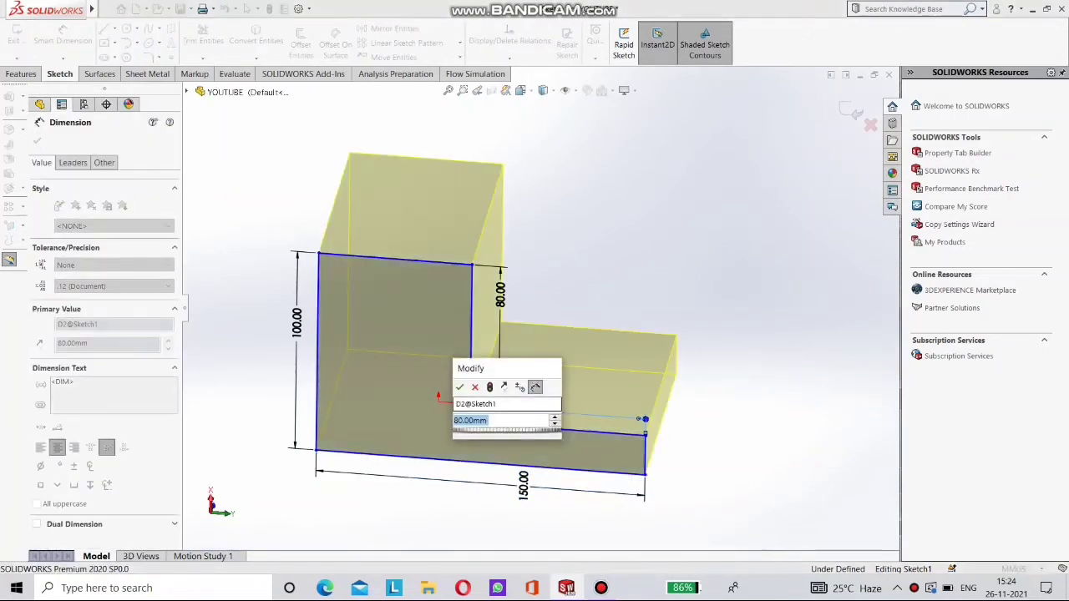
type("130")
key("Return")
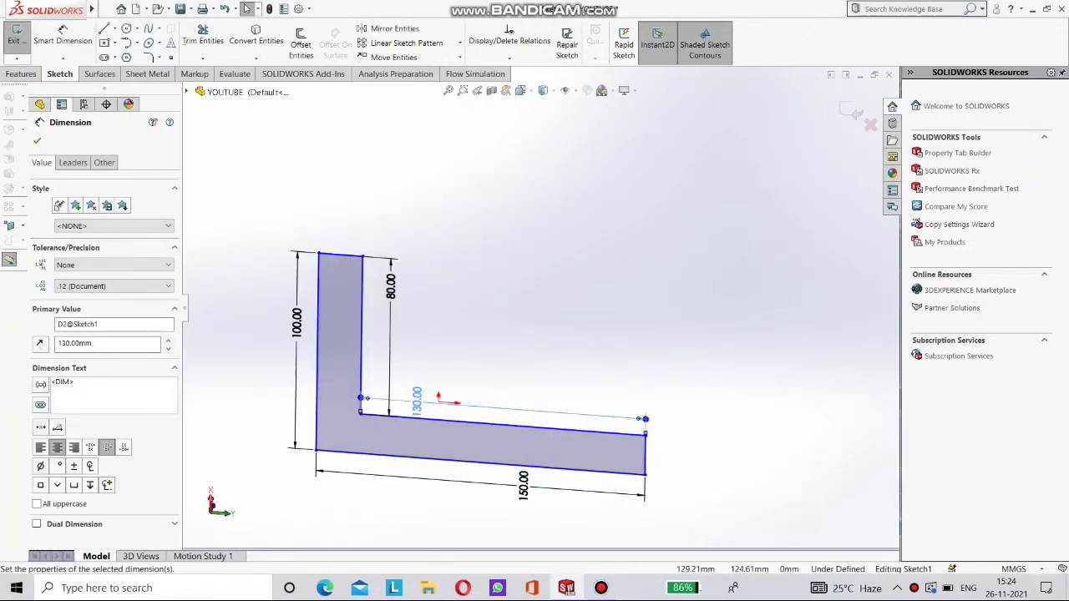
key("Escape")
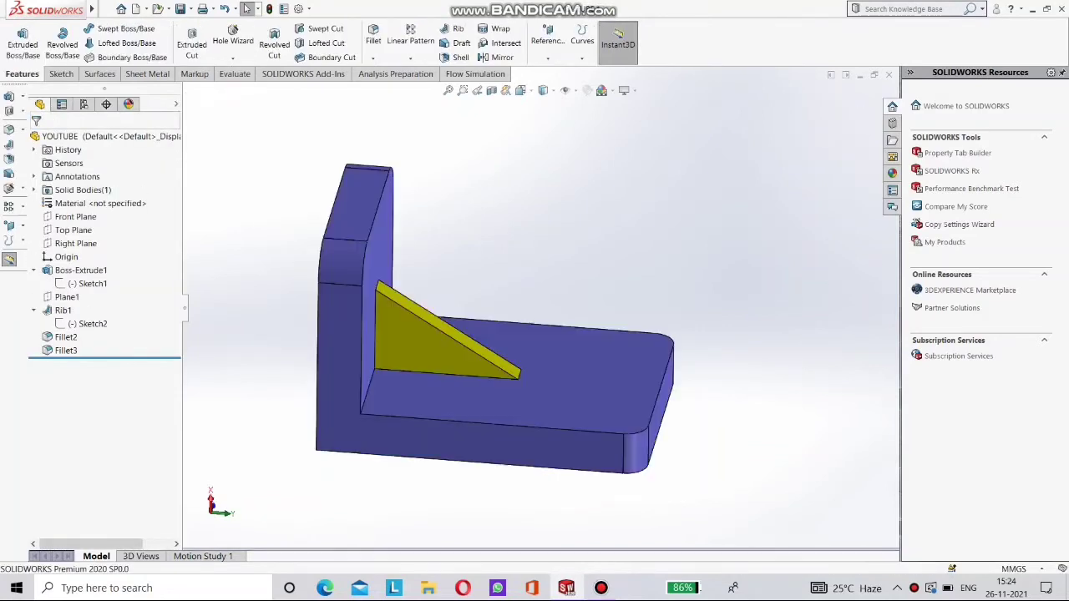
Edit the rib's sketch in a face-on view and delete the midpoint relation from the sloped line's upper endpoint.
middle_click_drag(500, 351, 517, 317)
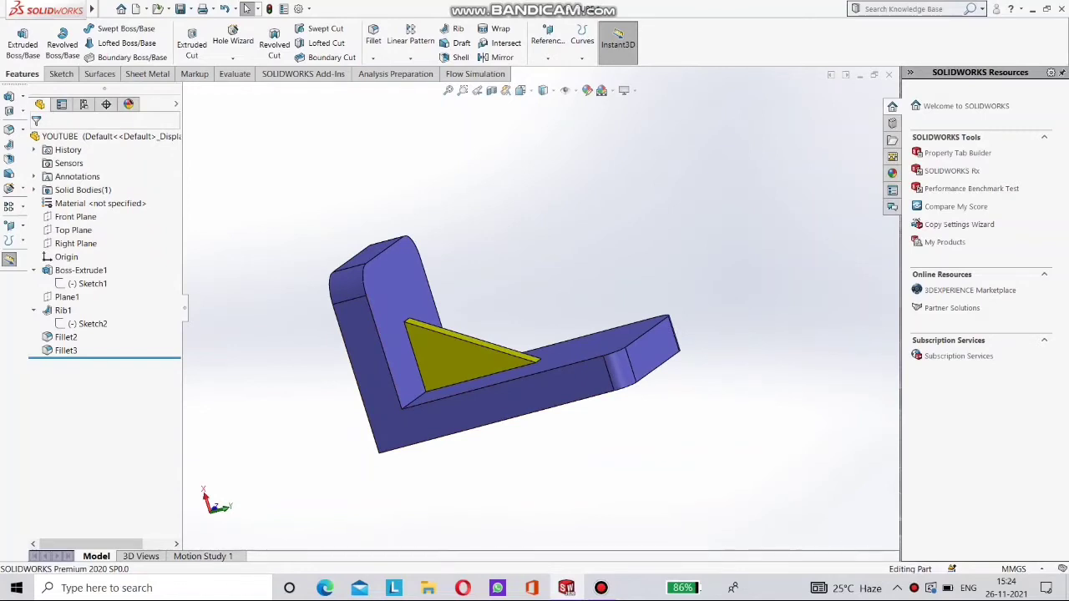
right_click(83, 323)
left_click(72, 285)
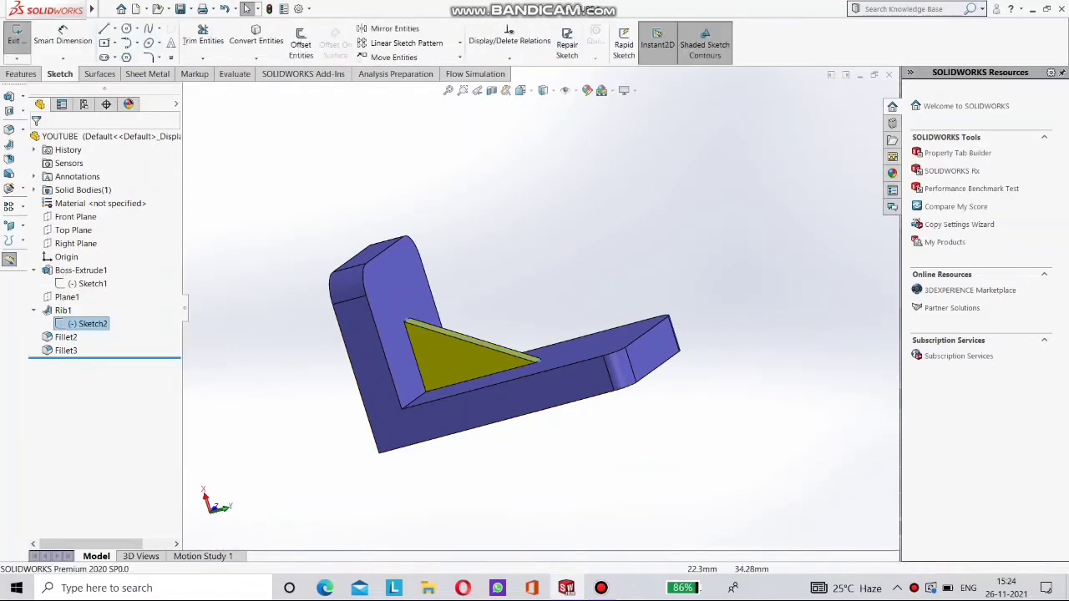
key("space")
left_click(383, 393)
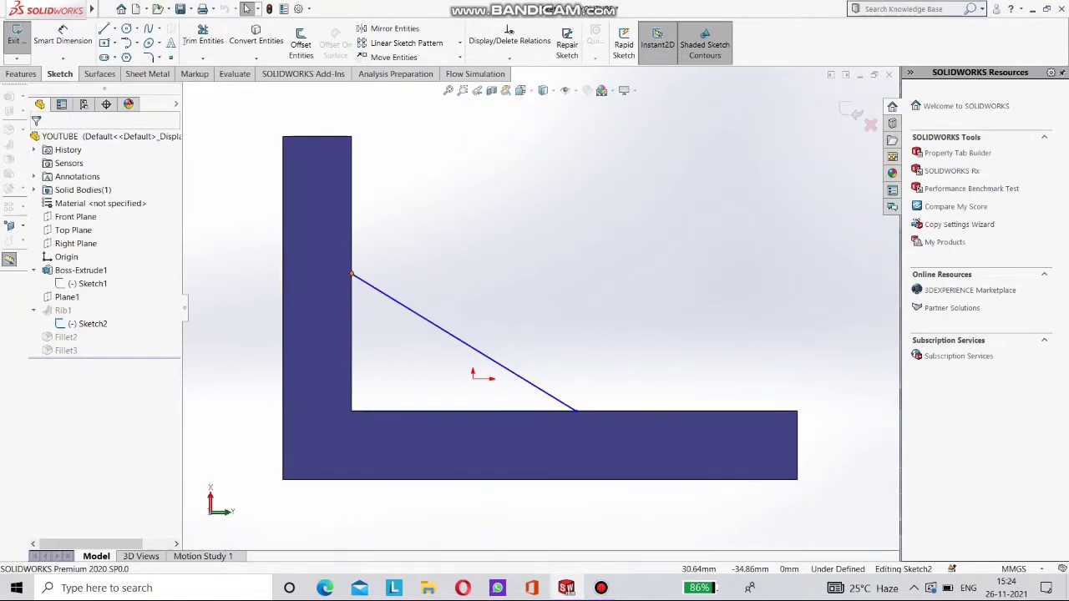
right_click(352, 275)
key("Escape")
right_click(158, 179)
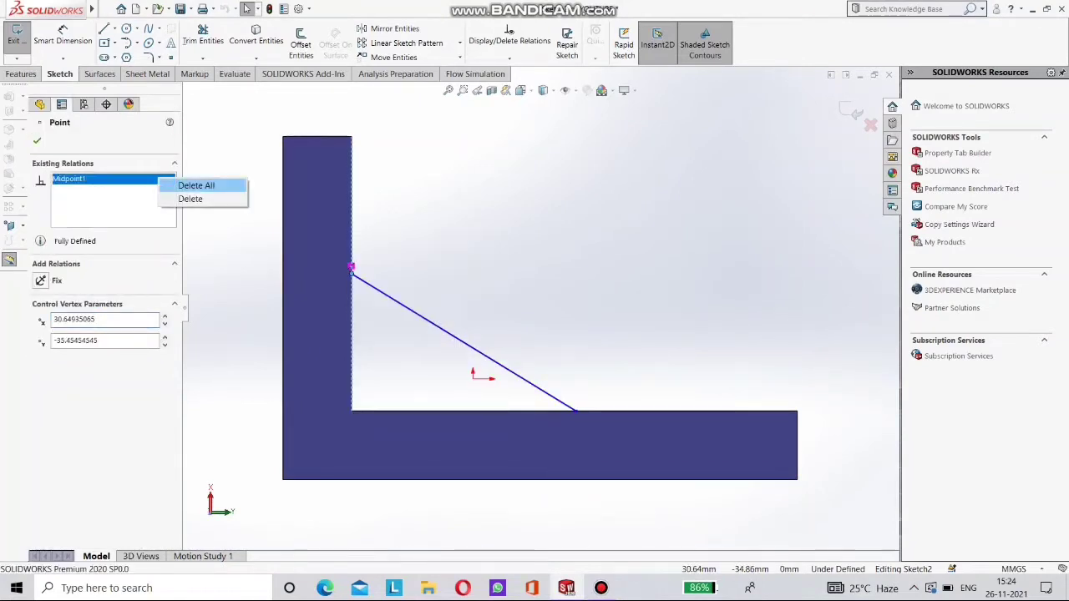
left_click(188, 182)
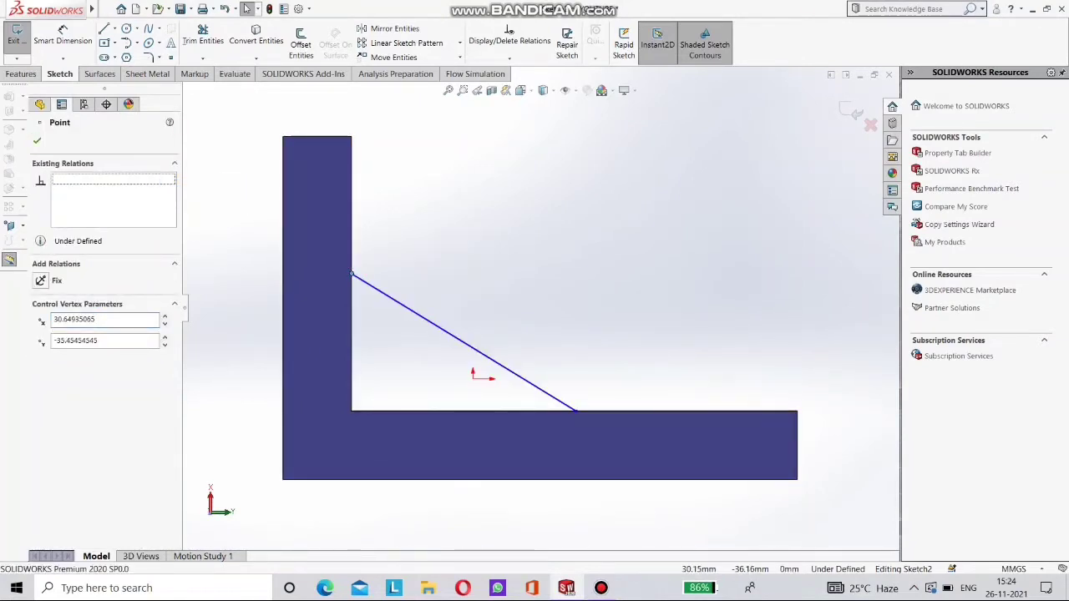
Move the rib line's upper endpoint onto the wall's top inner corner and rebuild the rib.
mouse_move(352, 275)
left_mouse_down()
mouse_move(337, 174)
mouse_move(350, 173)
mouse_move(351, 137)
left_mouse_up()
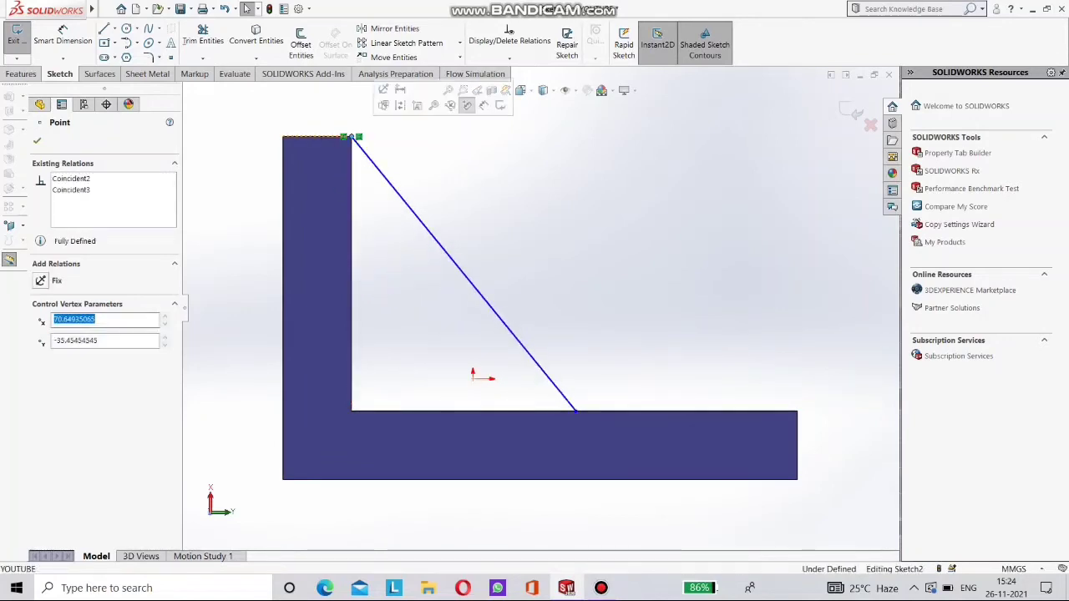
key("Escape")
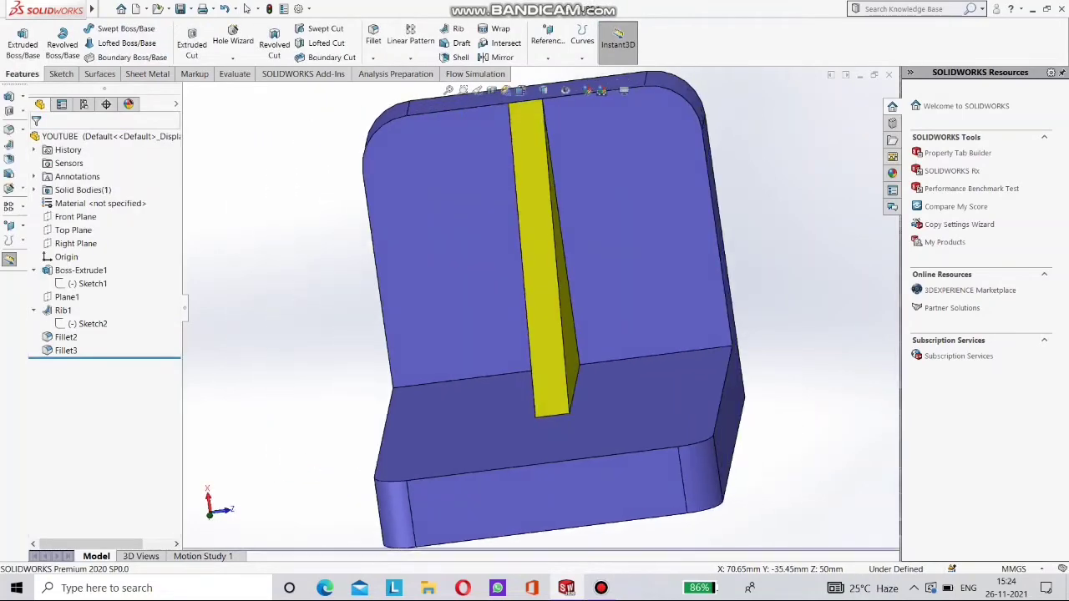
mouse_move(501, 334)
middle_mouse_down()
mouse_move(634, 284)
mouse_move(593, 376)
mouse_move(613, 305)
mouse_move(543, 292)
mouse_move(530, 334)
mouse_move(584, 389)
mouse_move(572, 426)
mouse_move(601, 375)
mouse_move(509, 351)
middle_mouse_up()
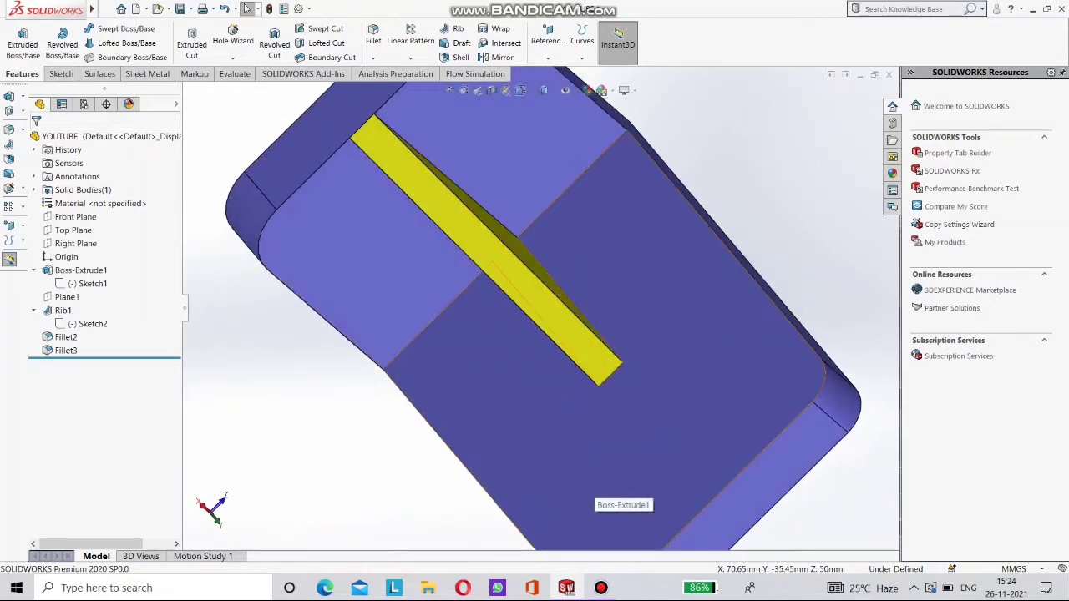
Start a sketch on the base's upper face and draw a 150 mm vertical centerline between the midpoints of its opposite end edges.
key("space")
left_click(421, 334)
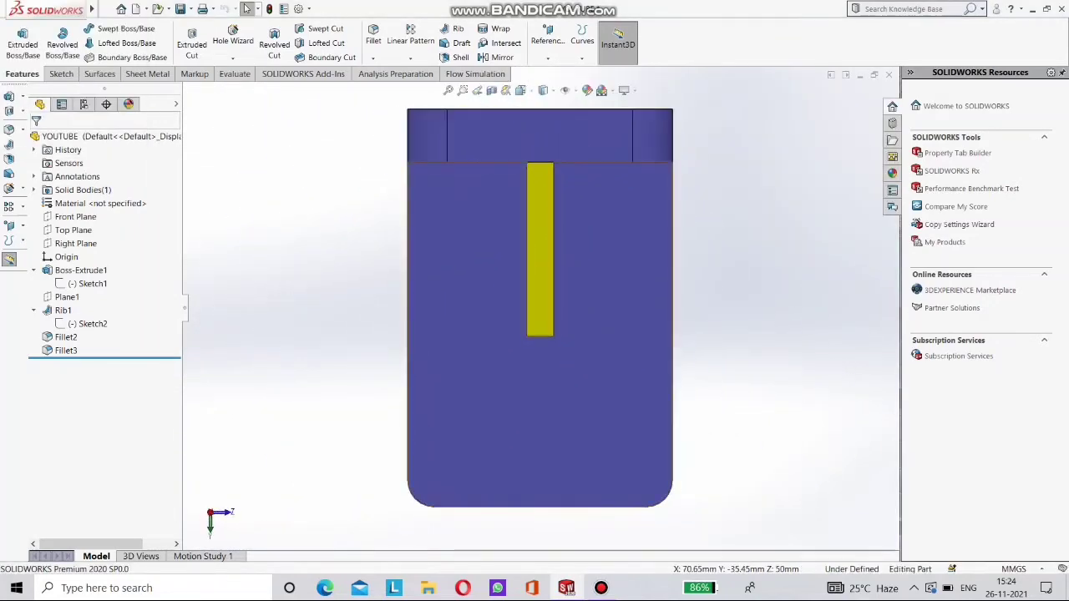
right_click(578, 255)
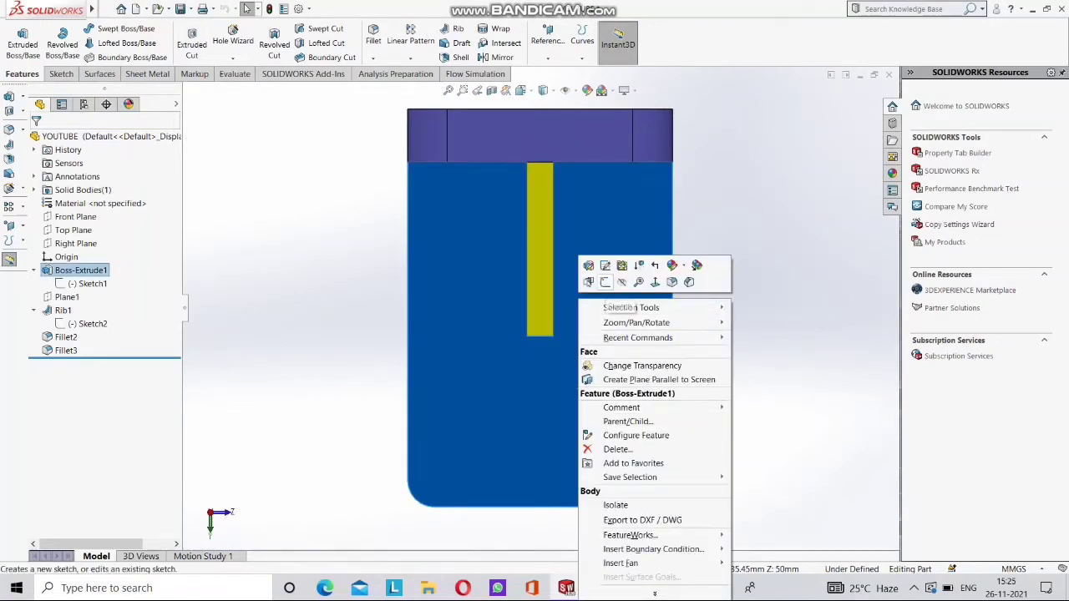
left_click(605, 282)
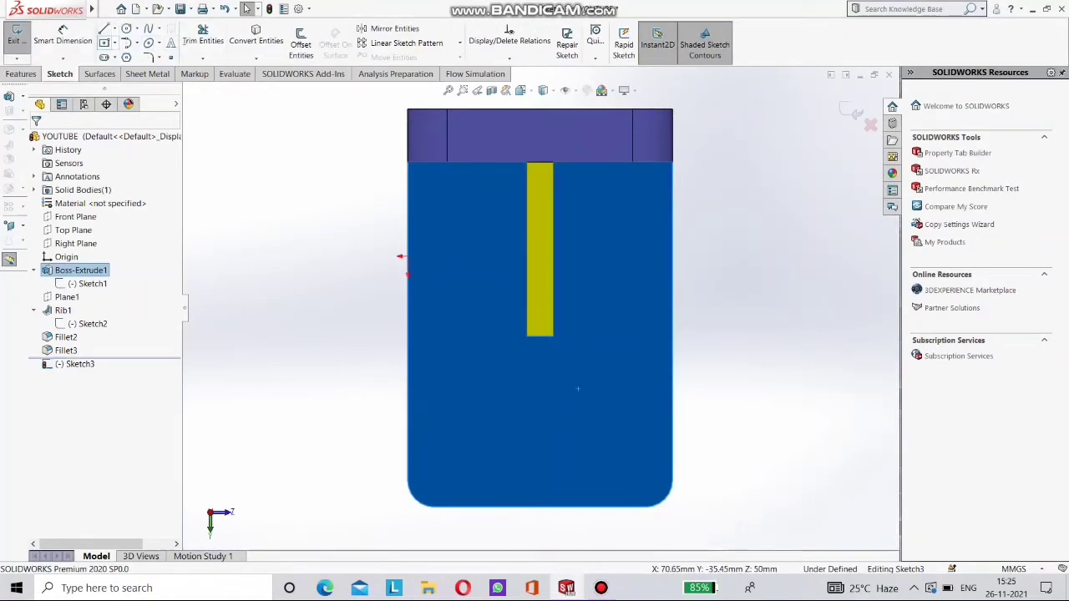
left_click(114, 28)
left_click(137, 29)
left_click(114, 28)
left_click(135, 56)
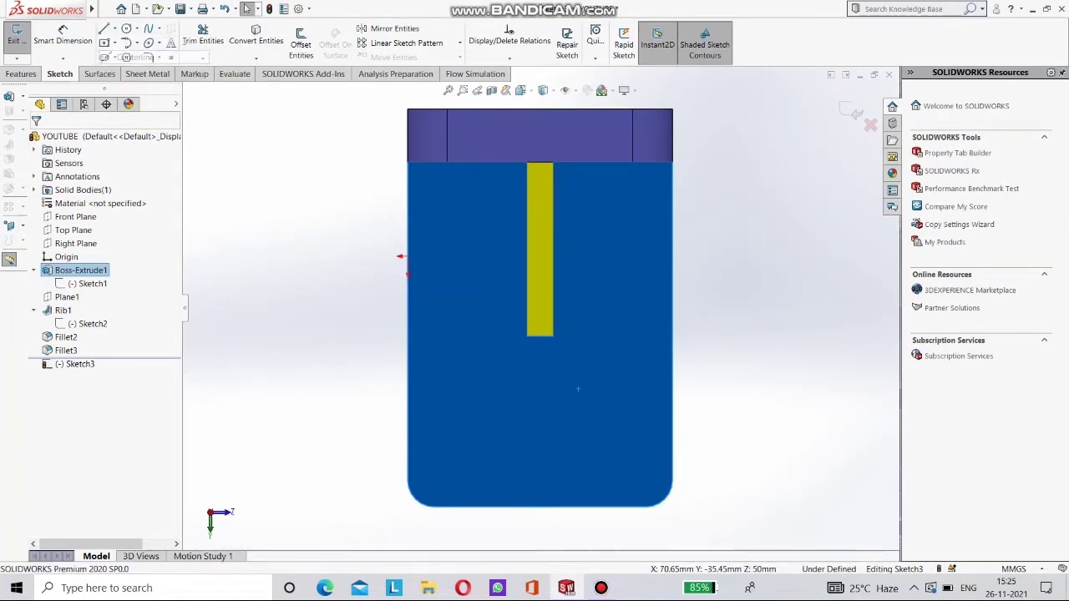
left_click(540, 507)
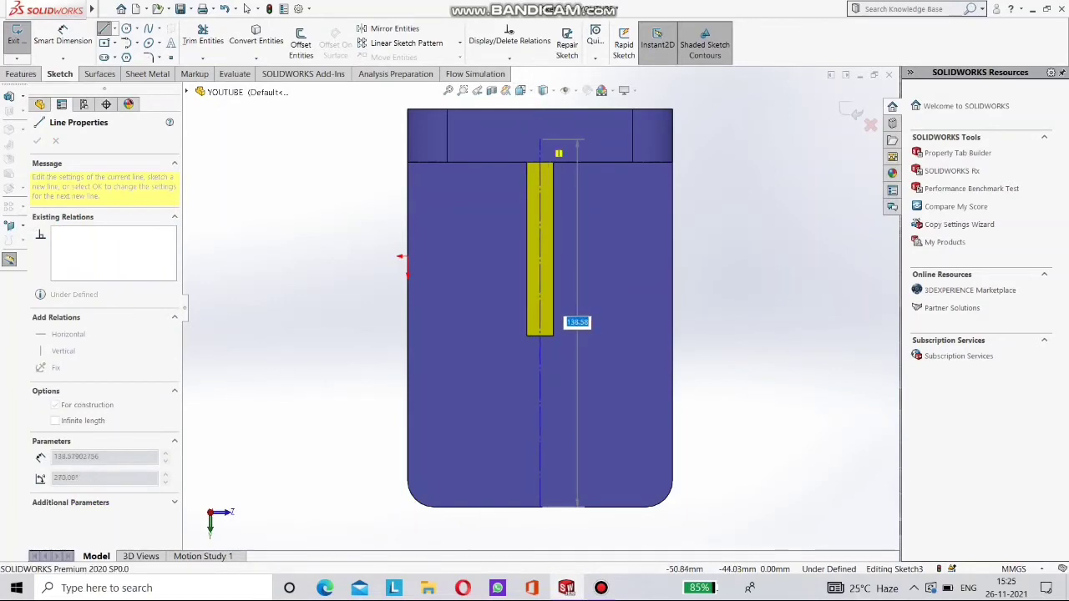
left_click(540, 109)
right_click(550, 114)
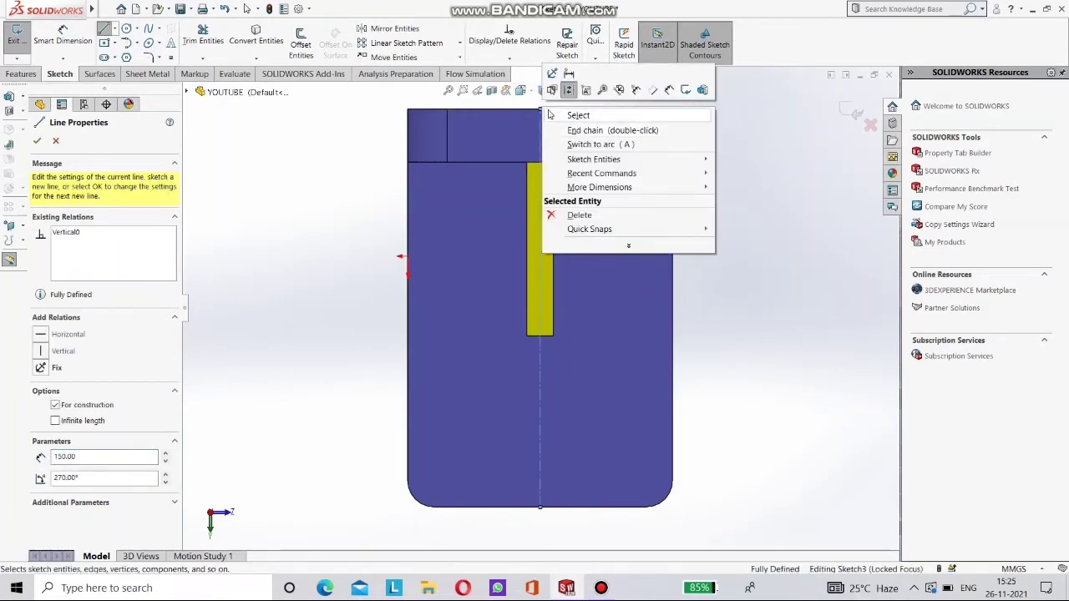
left_click(553, 115)
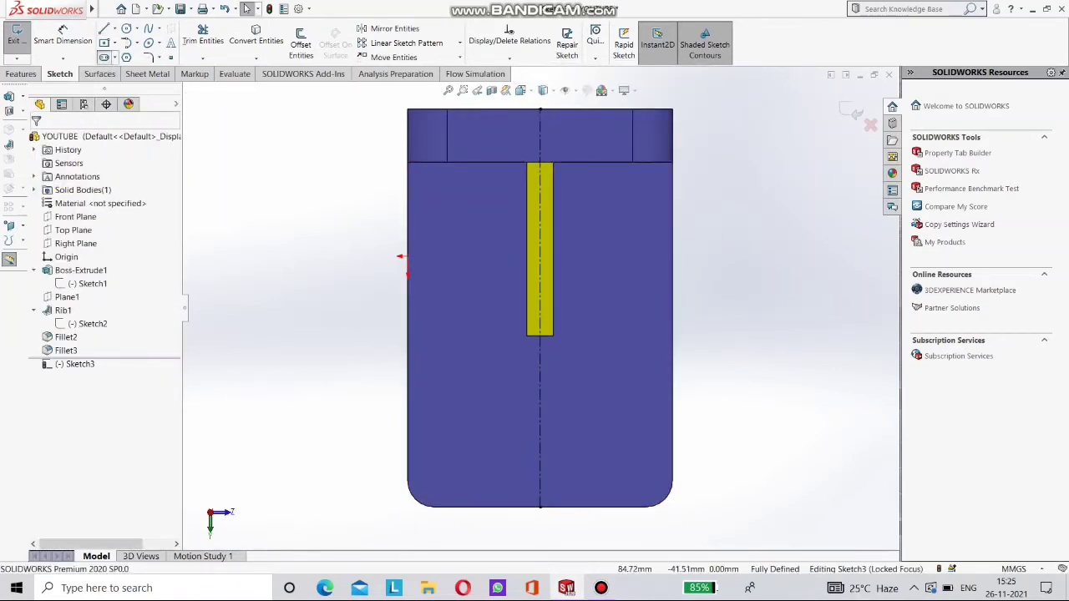
Sketch a straight slot on the centerline near the base's free end, about 26 mm between centers and 19 mm wide.
left_click(104, 58)
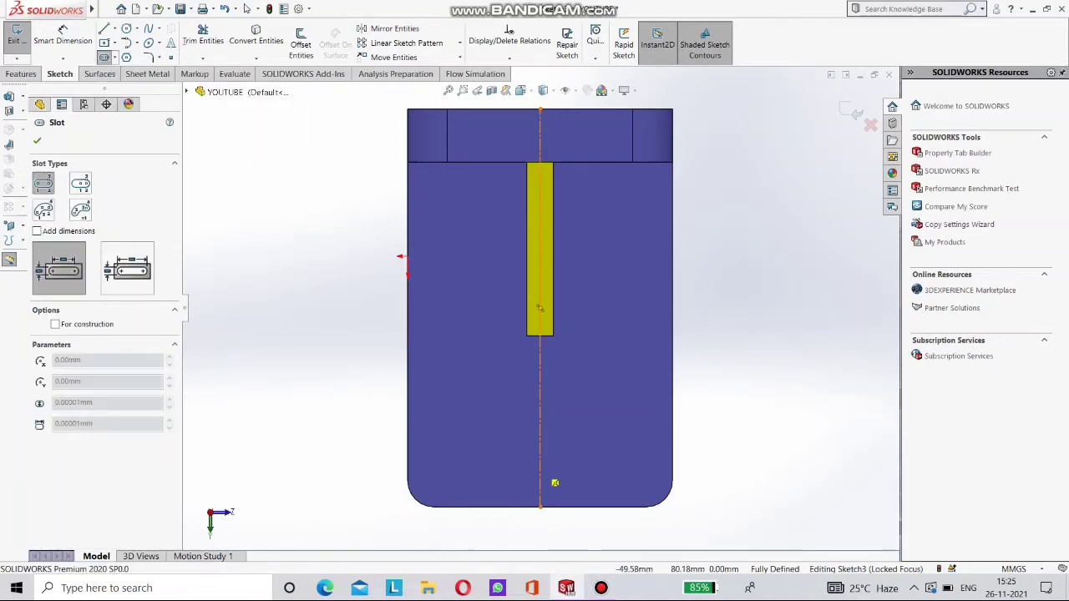
left_click(540, 468)
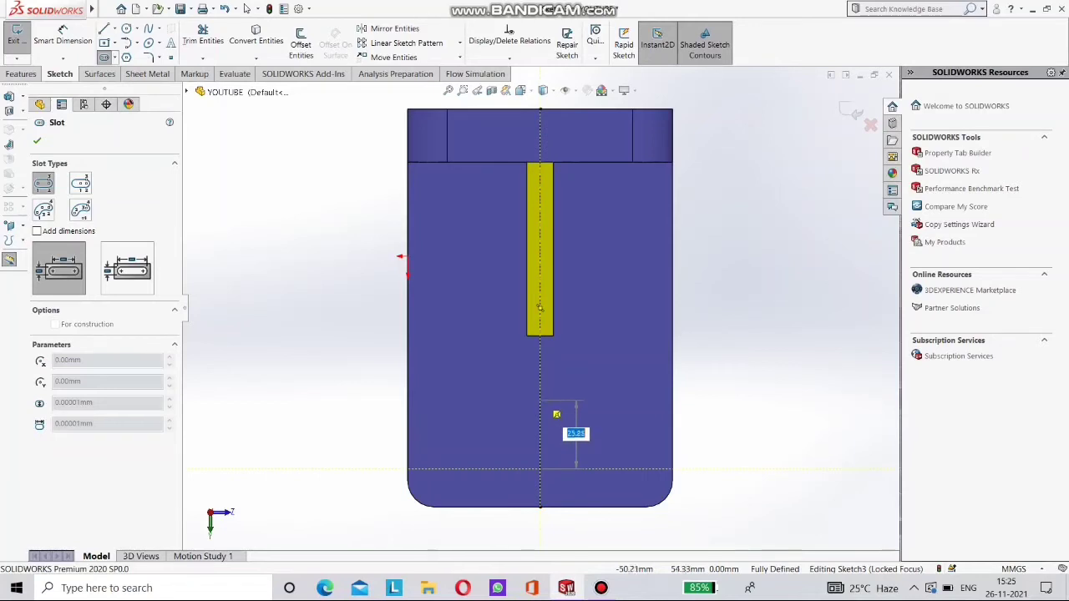
left_click(540, 400)
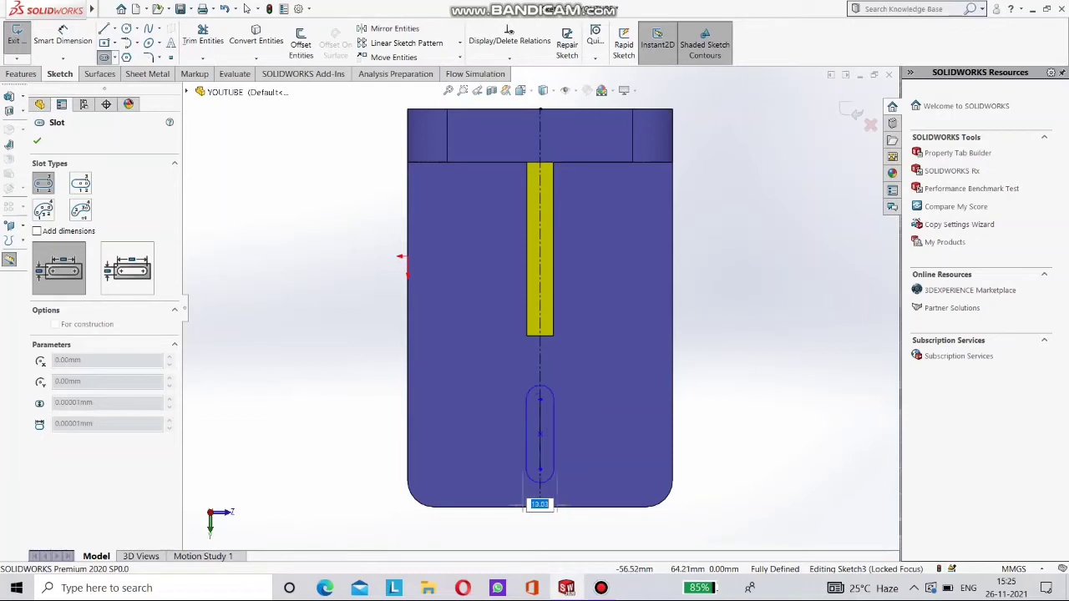
left_click(566, 434)
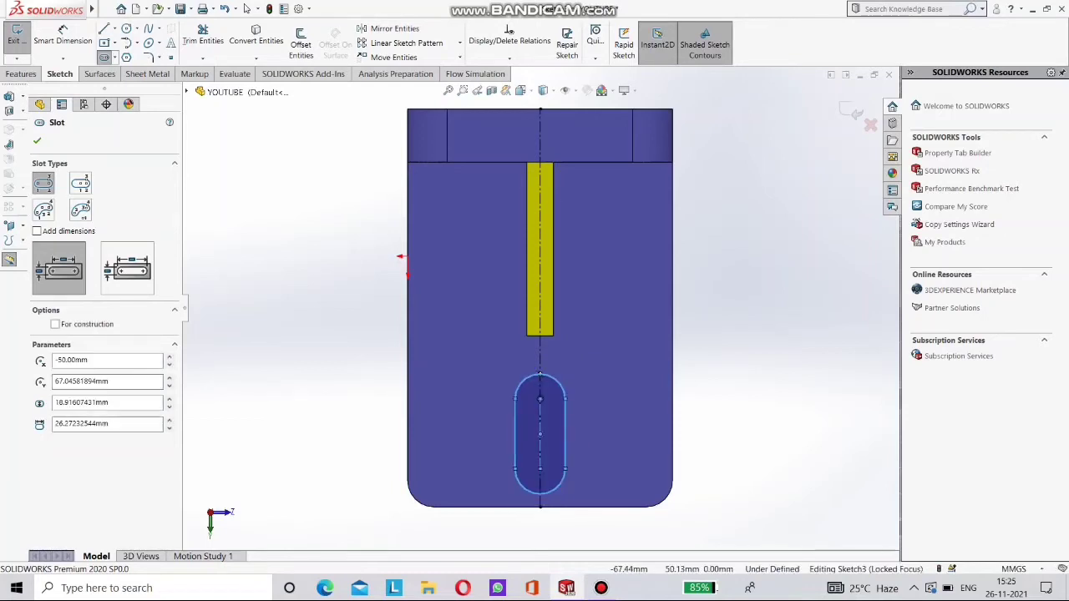
Dimension the distance between the slot's arc centers and set it to 20 mm.
left_click(63, 35)
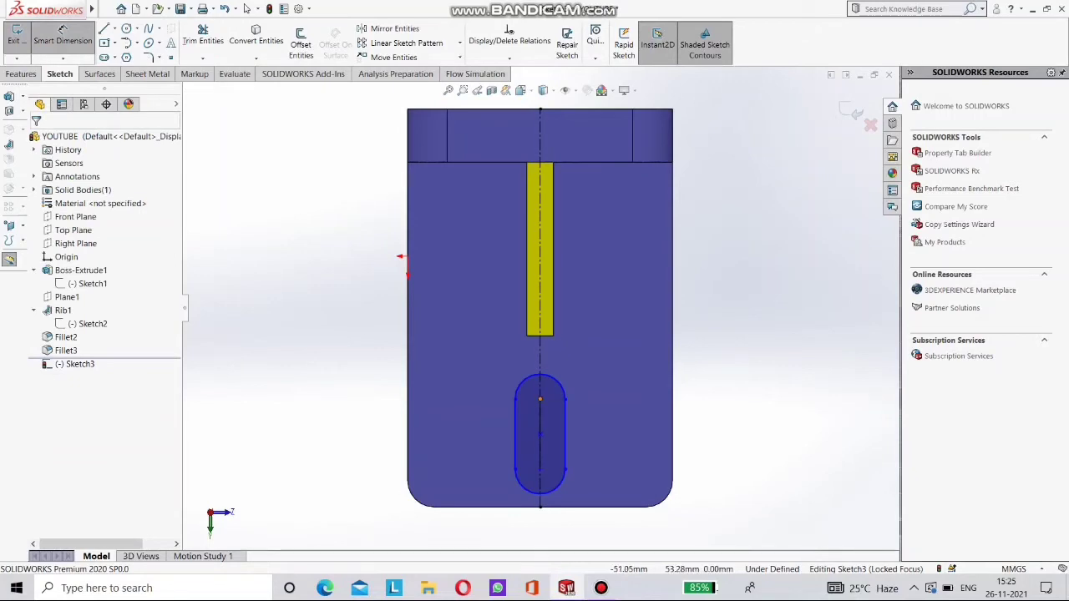
left_click(540, 399)
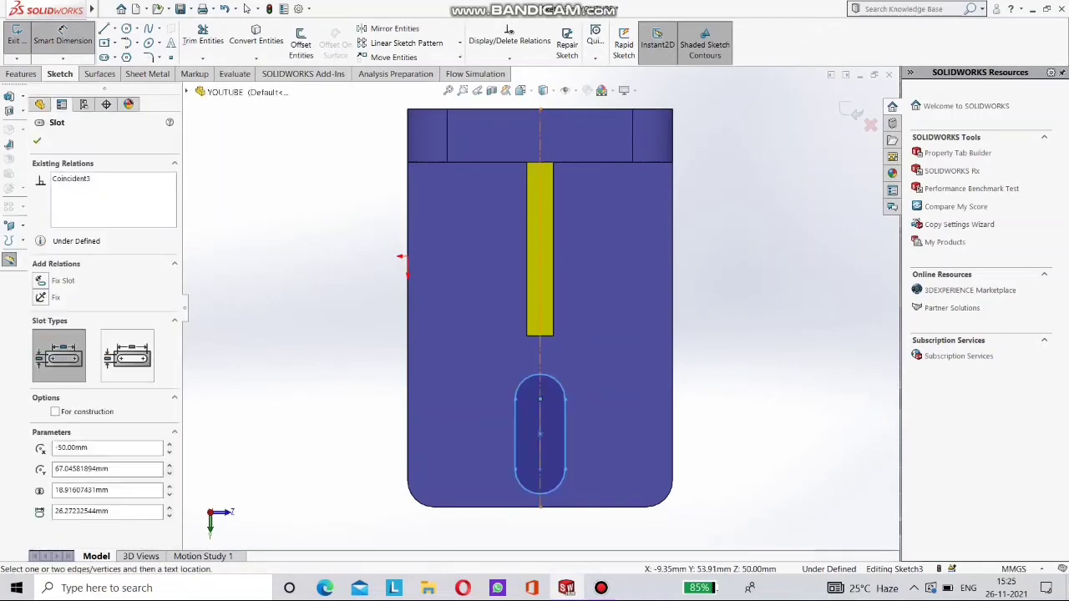
left_click(540, 469)
left_click(628, 436)
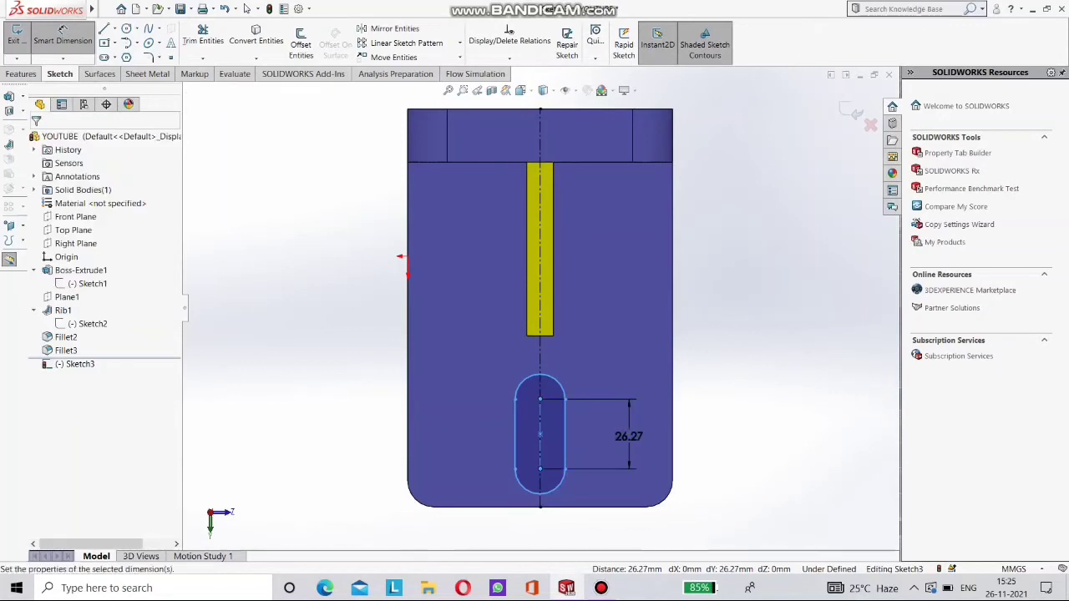
type("20")
key("Return")
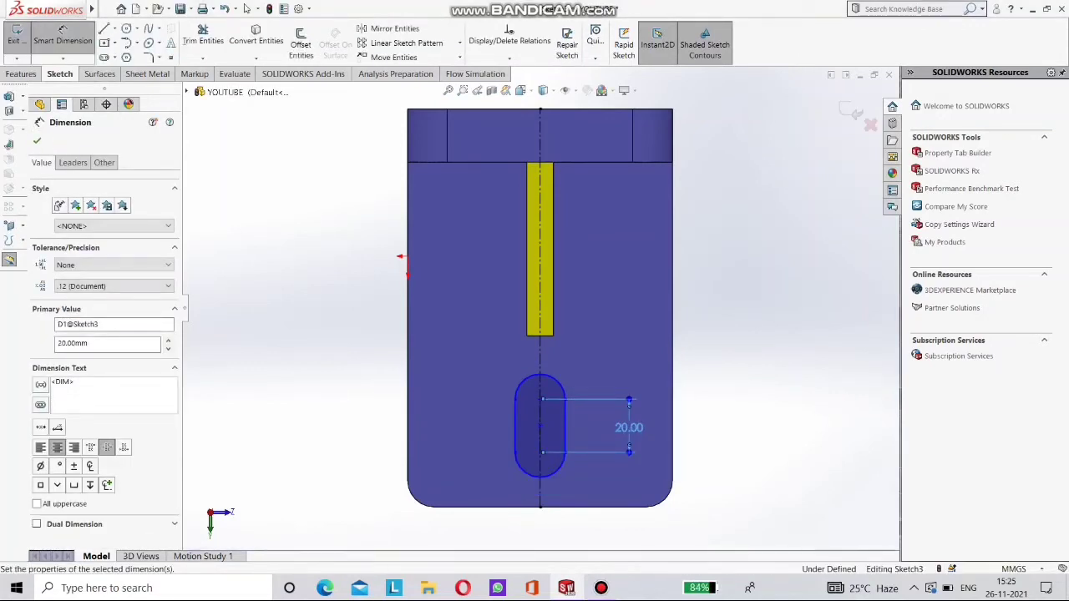
Dimension the slot's end arc and set its radius to 10 mm.
left_click(540, 473)
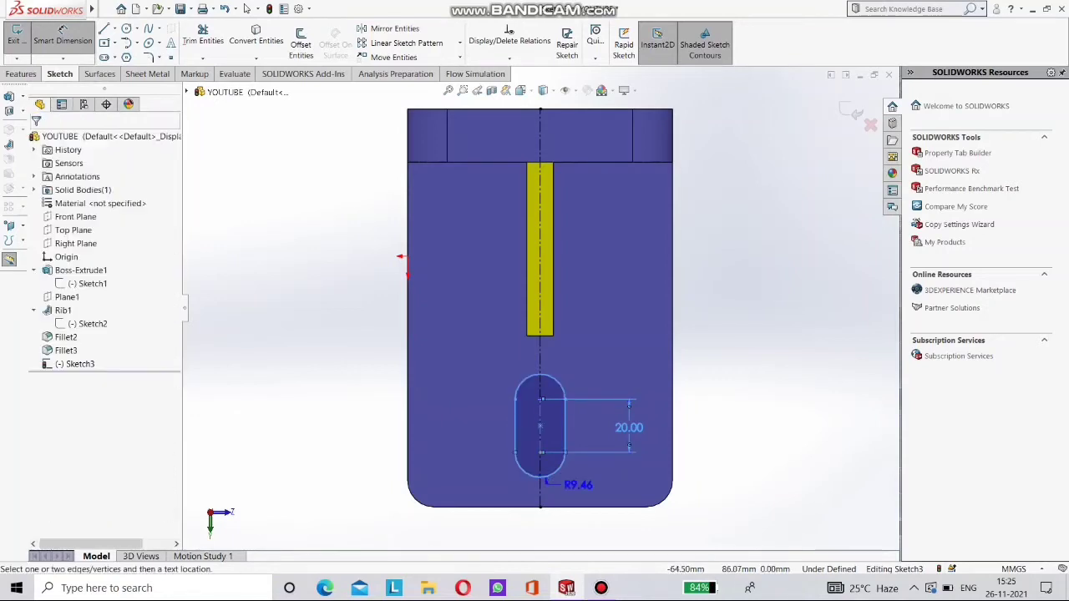
left_click(573, 487)
type("10")
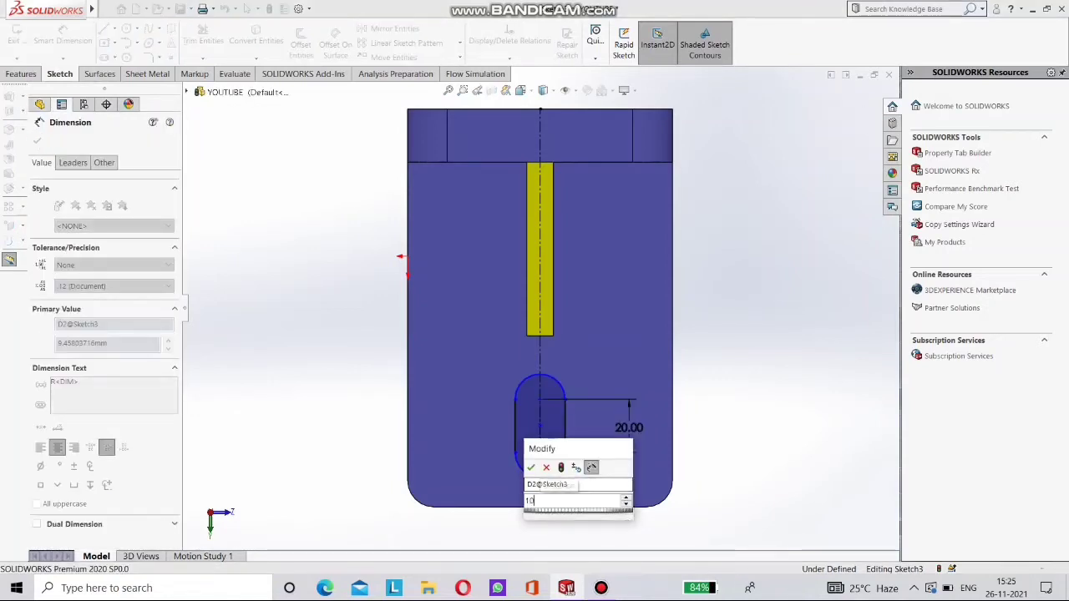
key("Return")
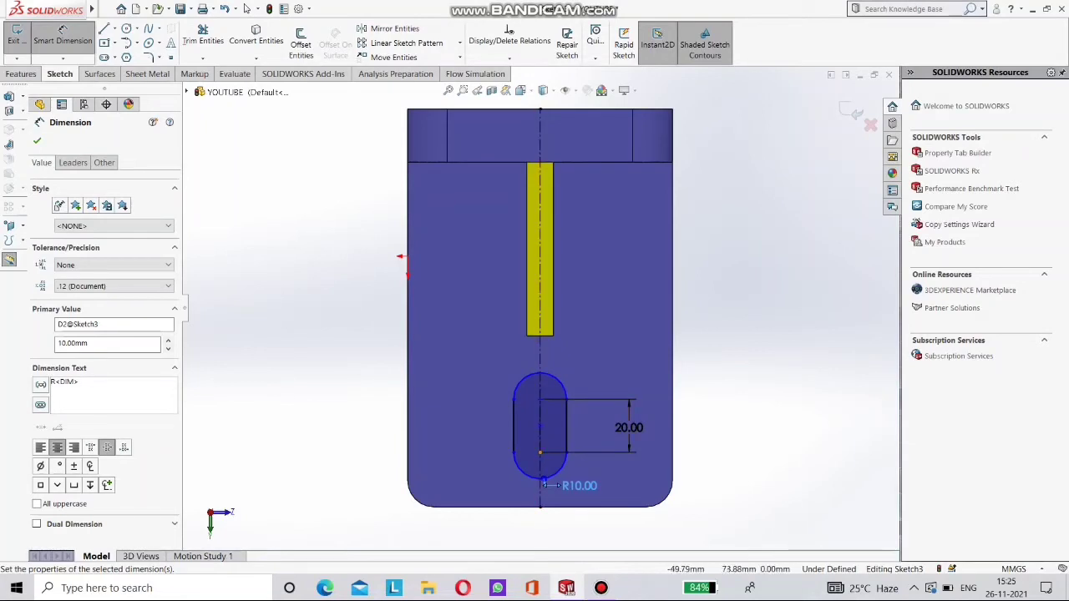
Dimension the slot's nearer arc center from the base's free end edge and set the distance to 20 mm.
left_click(541, 452)
left_click(523, 506)
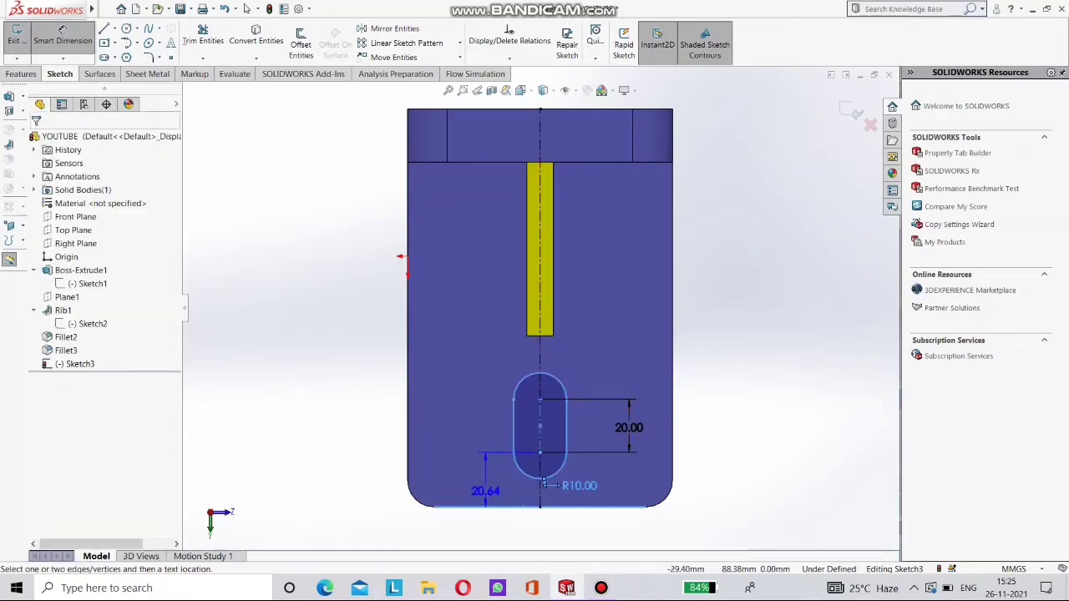
left_click(485, 491)
type("20")
key("Return")
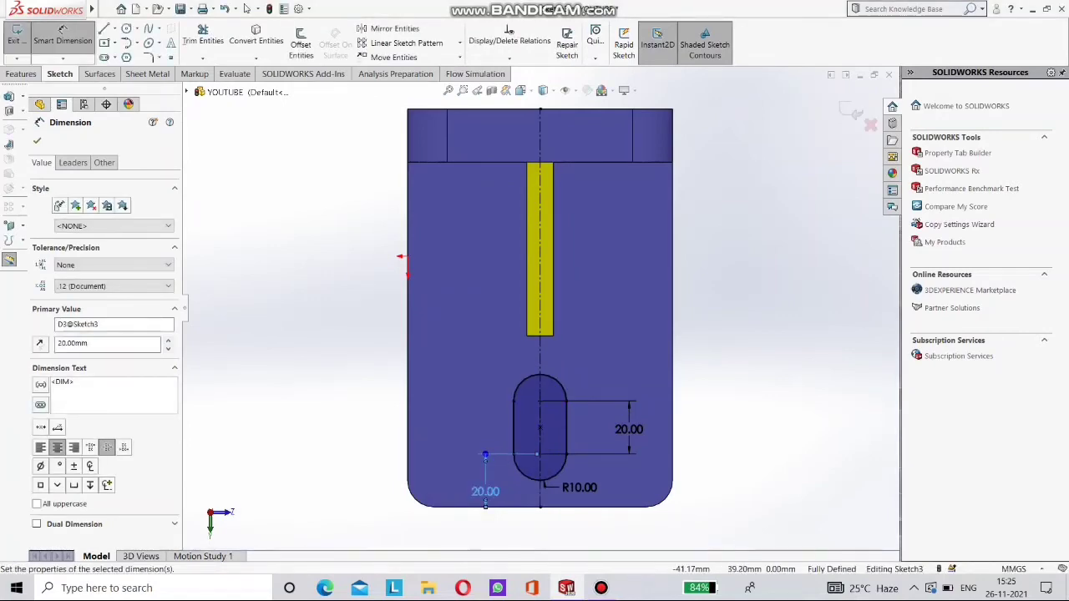
middle_click_drag(517, 361, 557, 360)
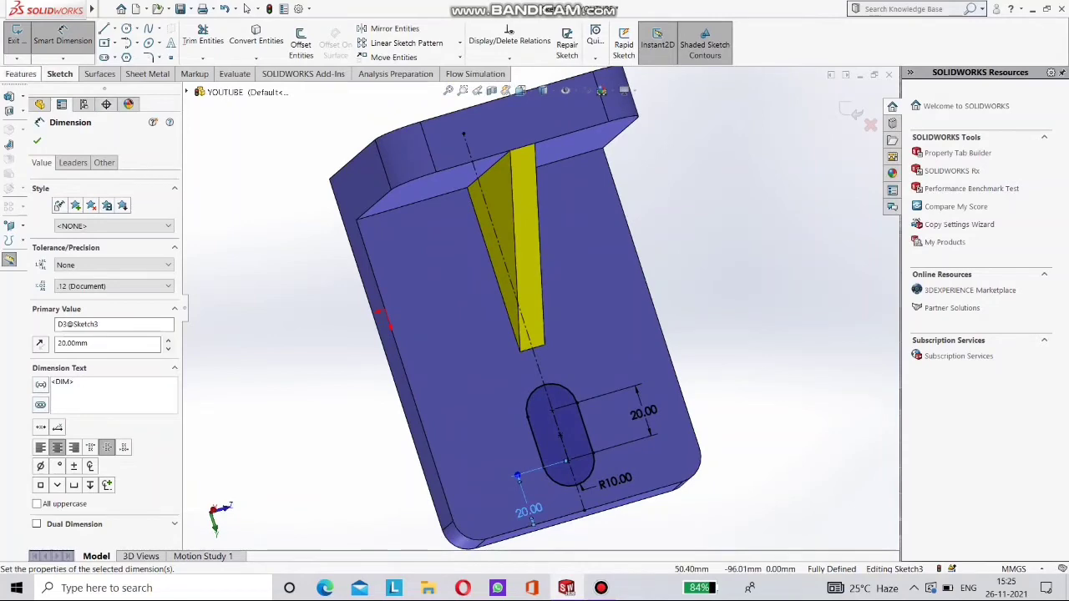
Cut the slot profile through the base with an Extruded Cut using the Through All end condition.
left_click(22, 74)
left_click(191, 42)
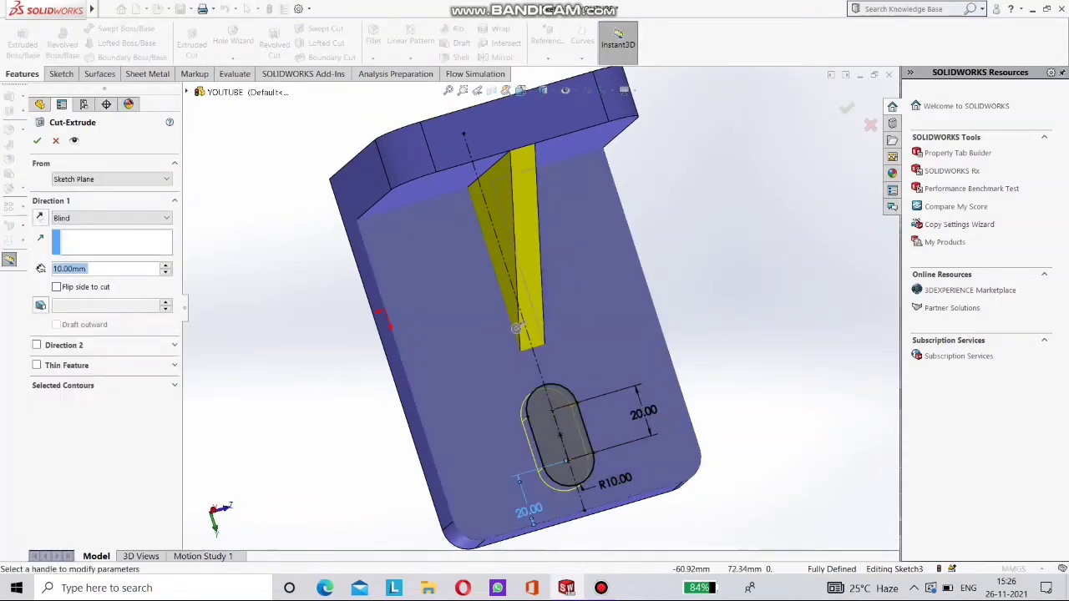
middle_click_drag(584, 428, 644, 421)
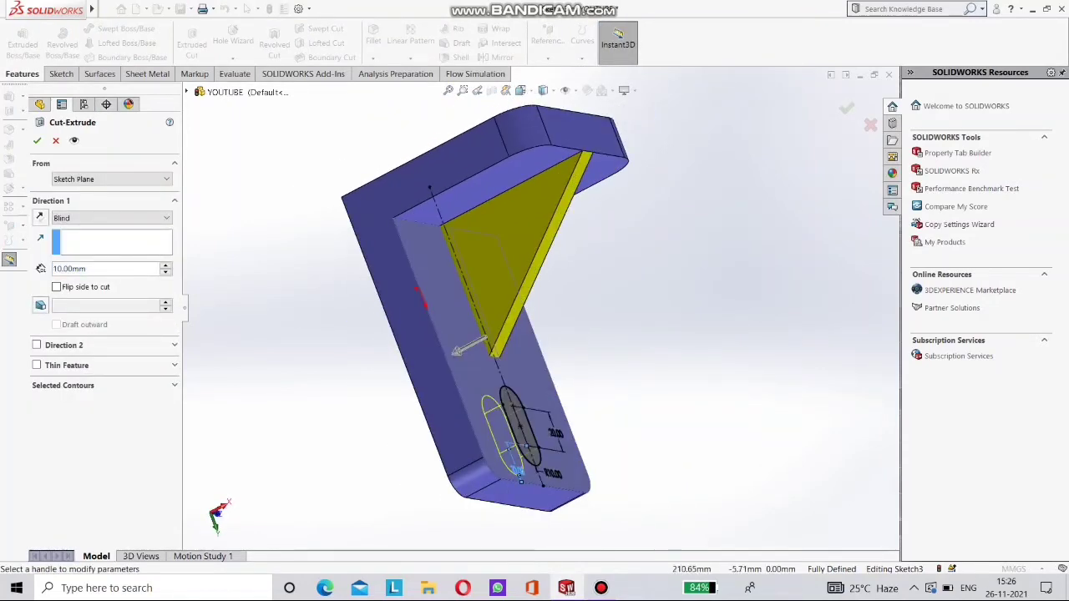
left_click(111, 218)
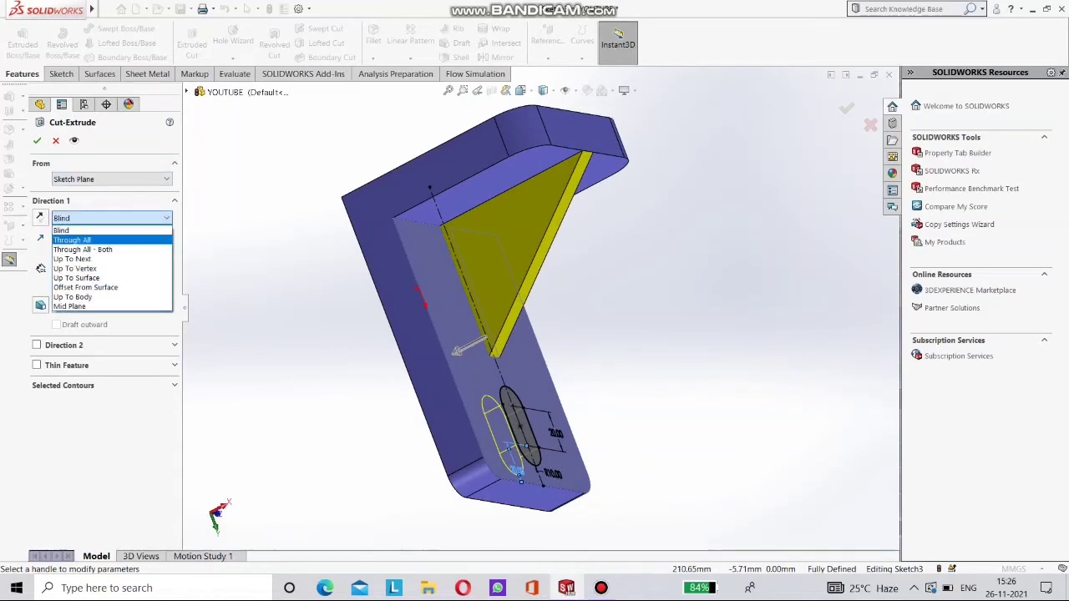
left_click(84, 238)
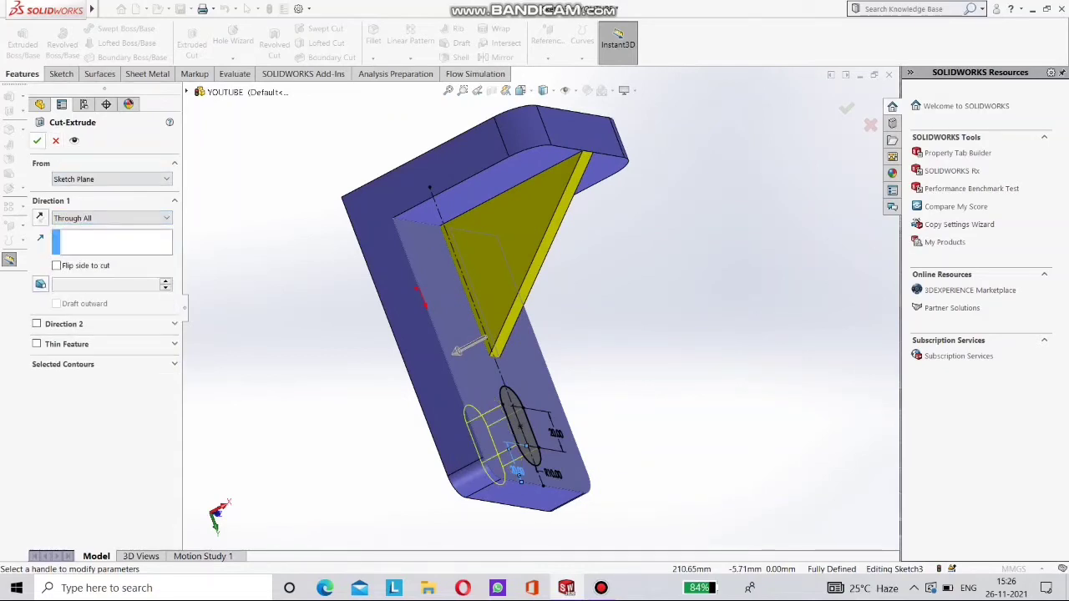
left_click(36, 140)
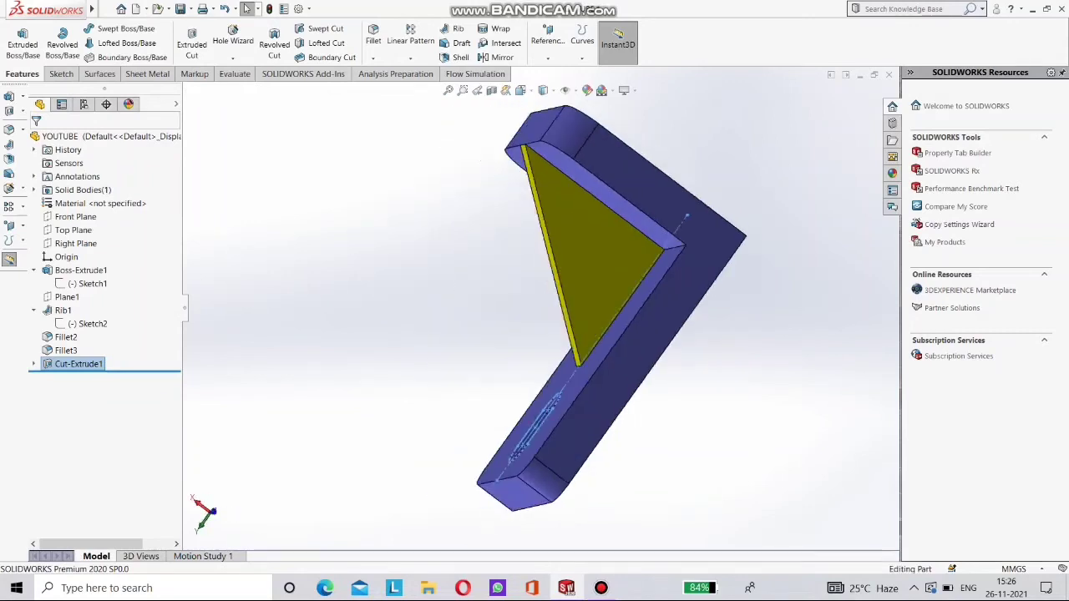
middle_click_drag(601, 401, 518, 409)
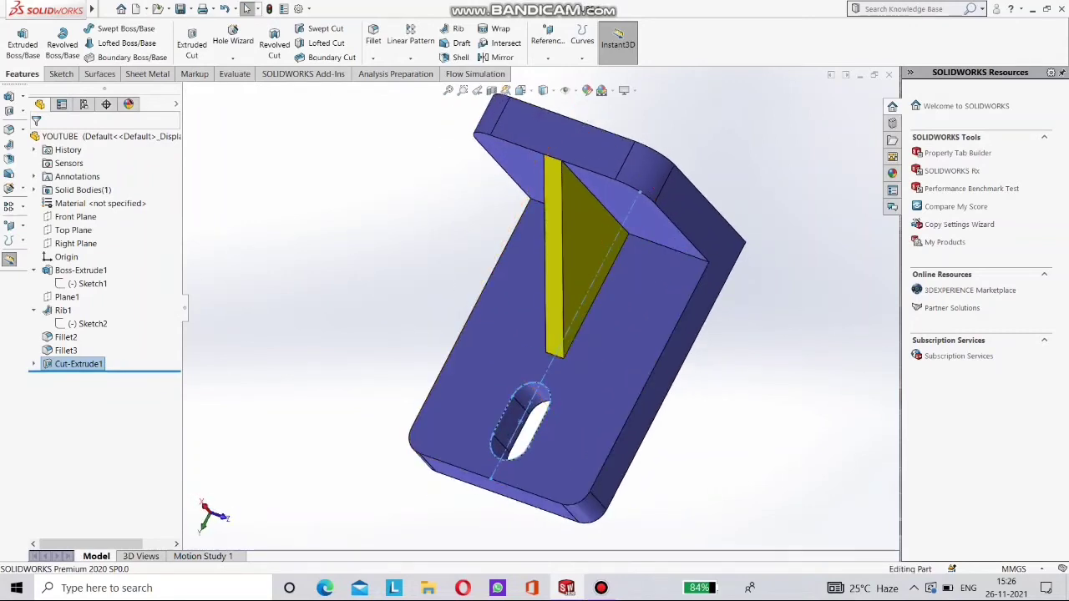
Show the rib's sketch line, Sketch2, in the model.
right_click(42, 364)
left_click(50, 332)
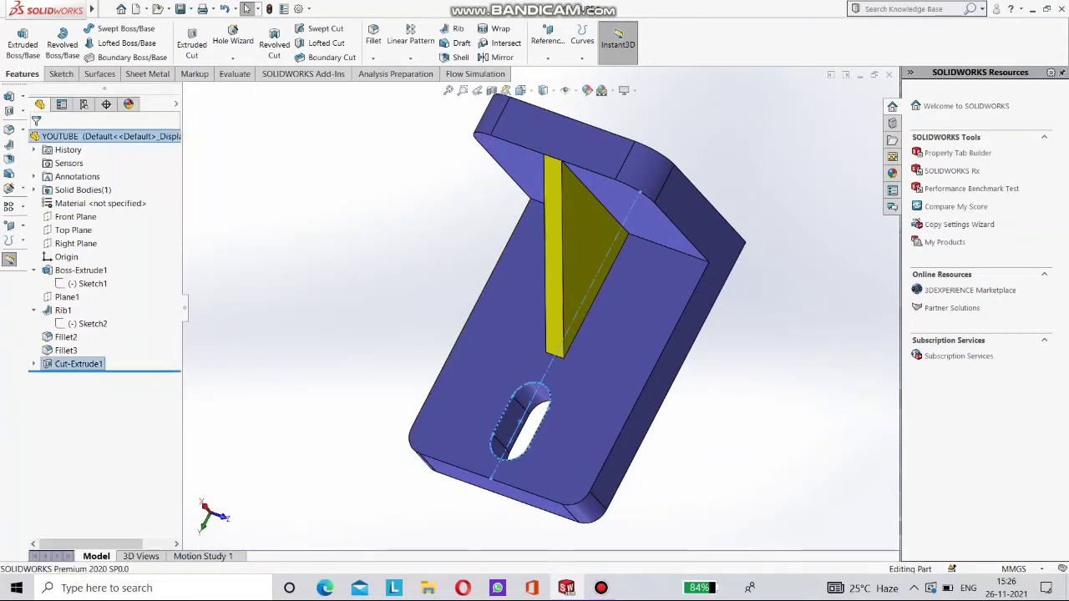
right_click(60, 325)
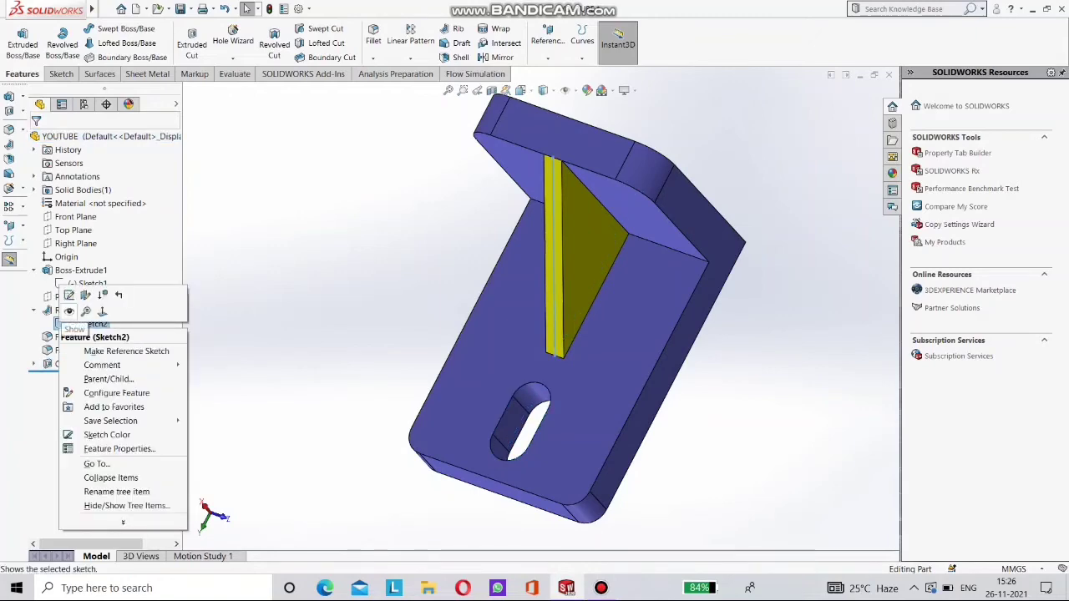
left_click(71, 310)
Start a sketch on the upright's inner face beside the rib and view it face-on.
middle_click_drag(535, 317, 505, 272)
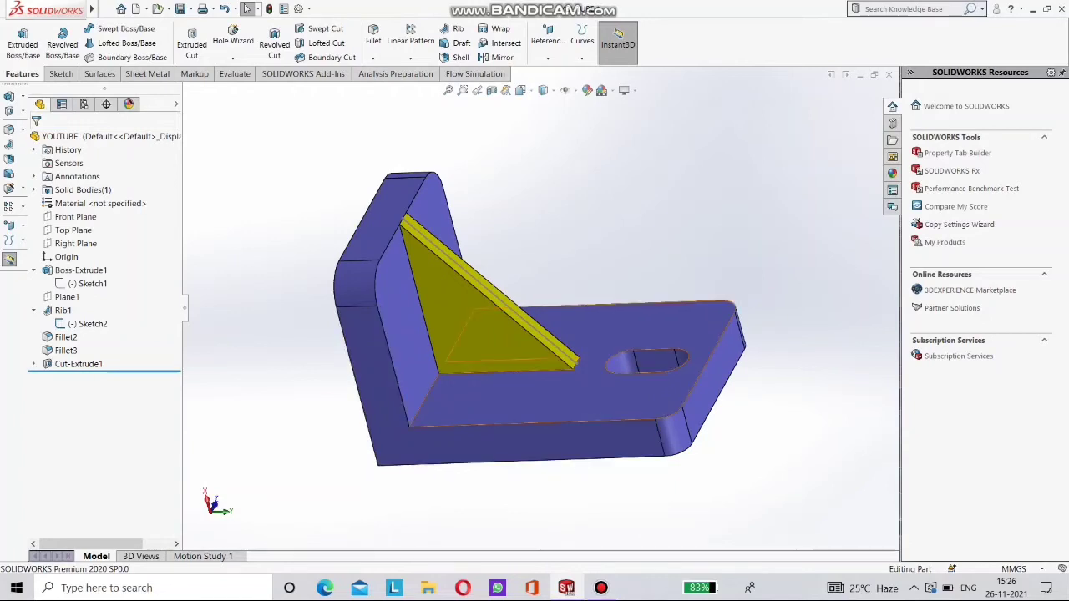
mouse_move(543, 388)
middle_mouse_down()
mouse_move(468, 397)
mouse_move(509, 354)
mouse_move(442, 330)
mouse_move(454, 337)
middle_mouse_up()
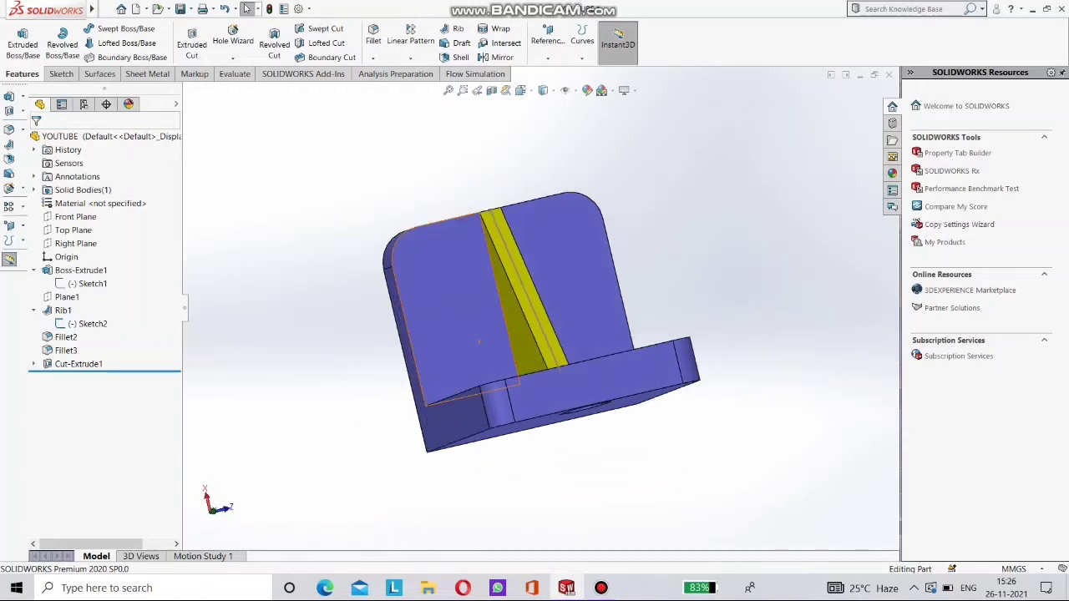
right_click(456, 328)
left_click(481, 250)
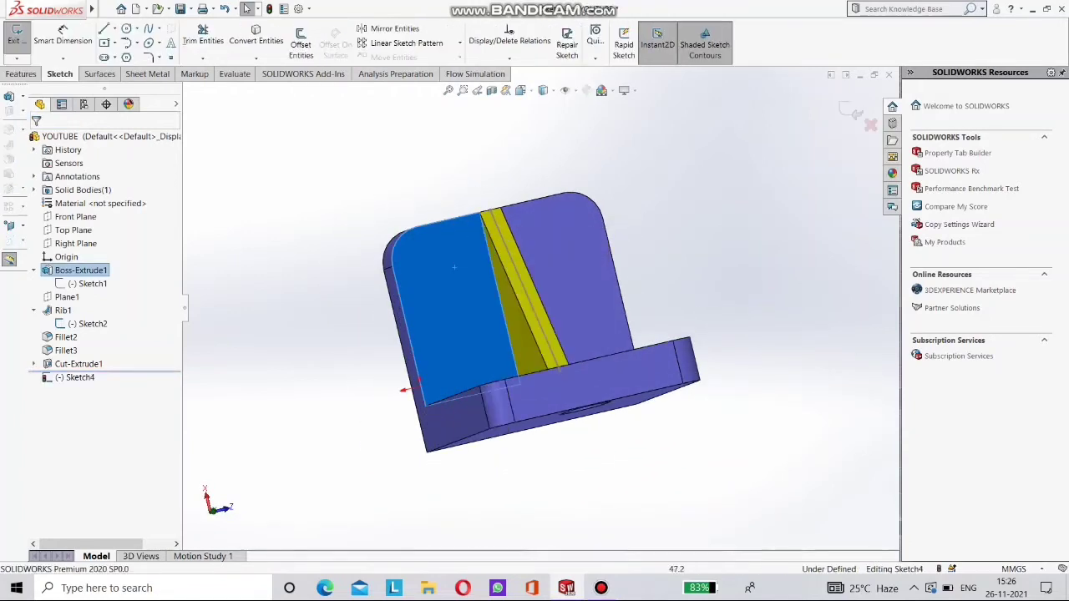
key("space")
key("ctrl+8")
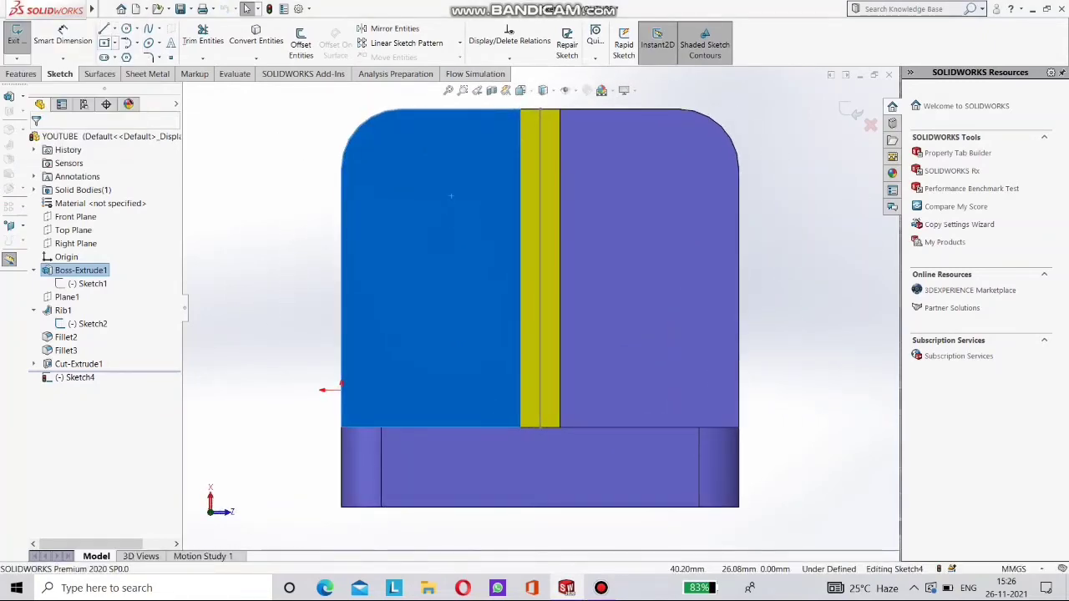
key("c")
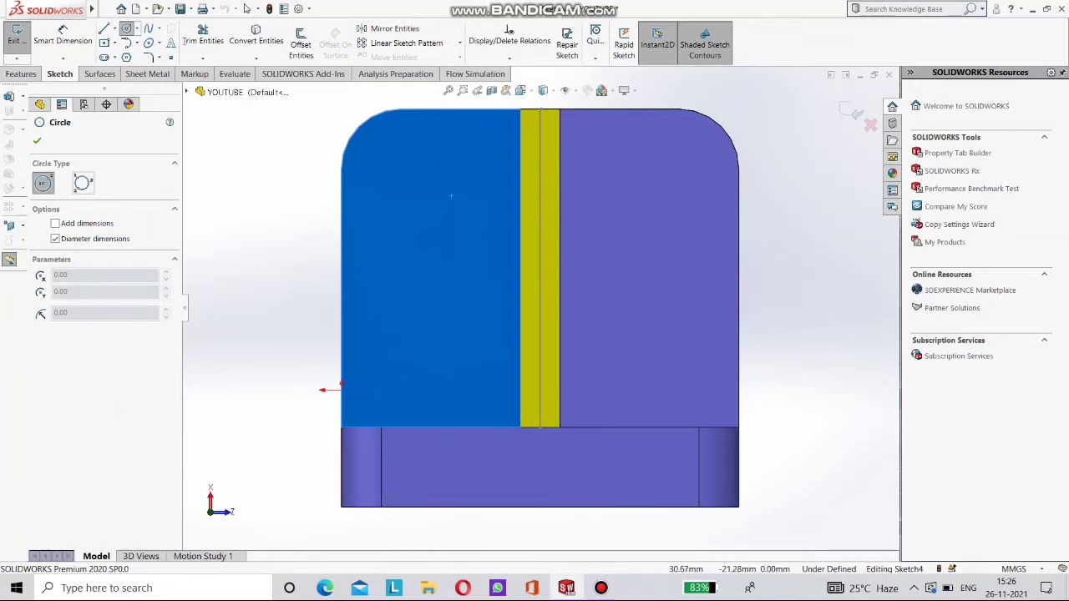
left_click(428, 270)
left_click(459, 312)
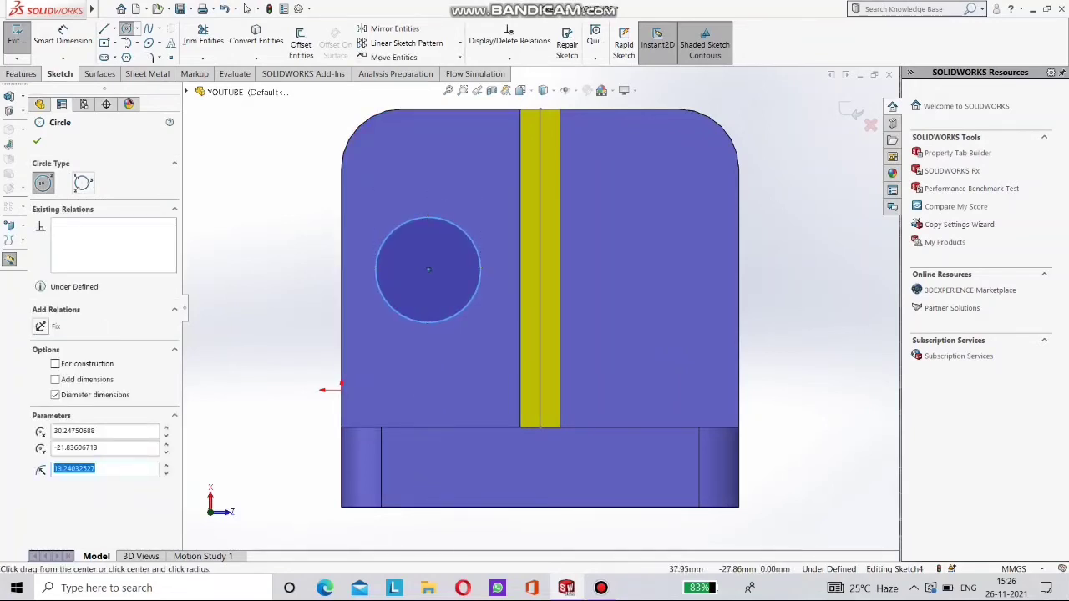
key("ctrl+z")
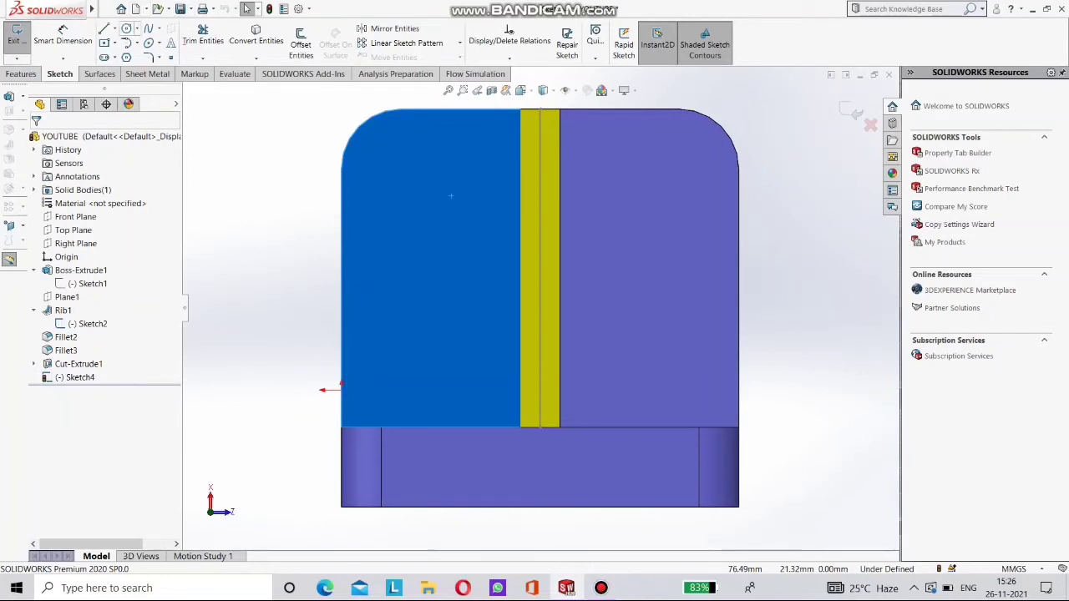
Sketch a vertical centerline along the rib's middle, from the upright's top edge to just below the base.
left_click(114, 28)
left_click(136, 55)
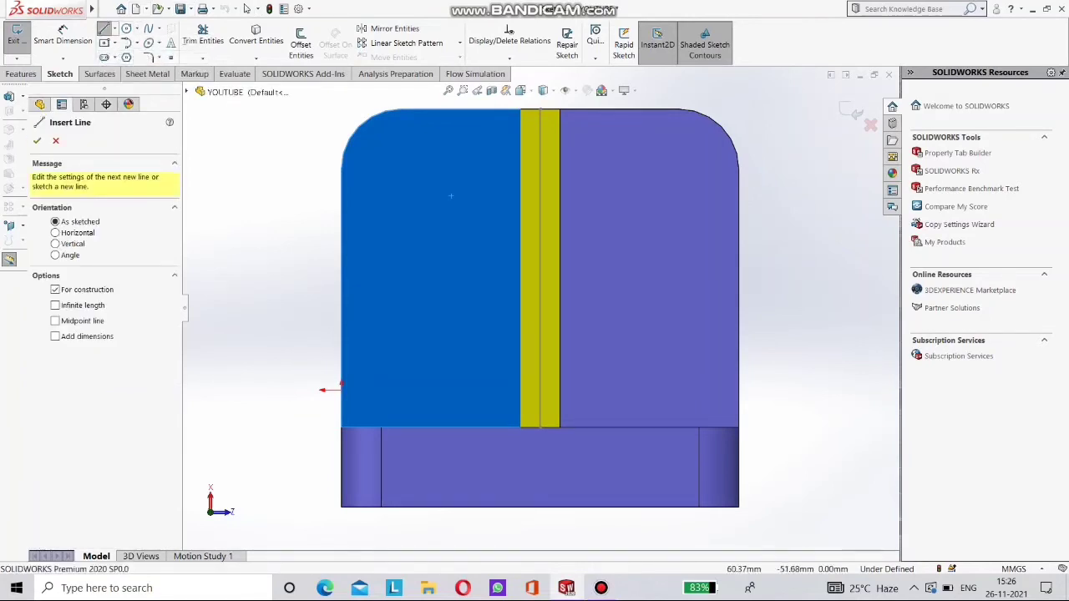
left_click(539, 110)
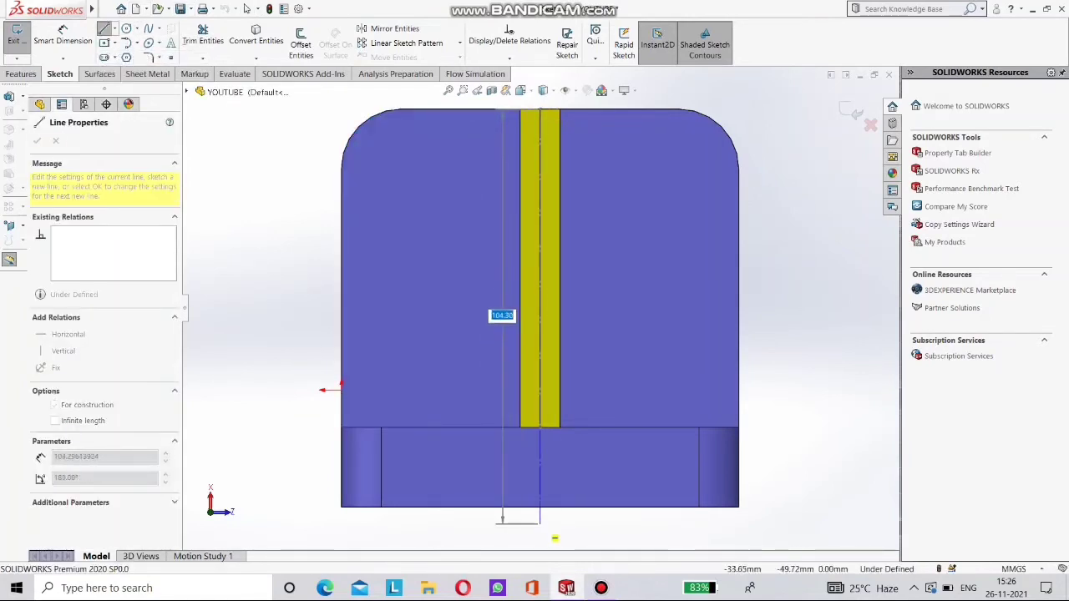
left_click(539, 537)
right_click(540, 537)
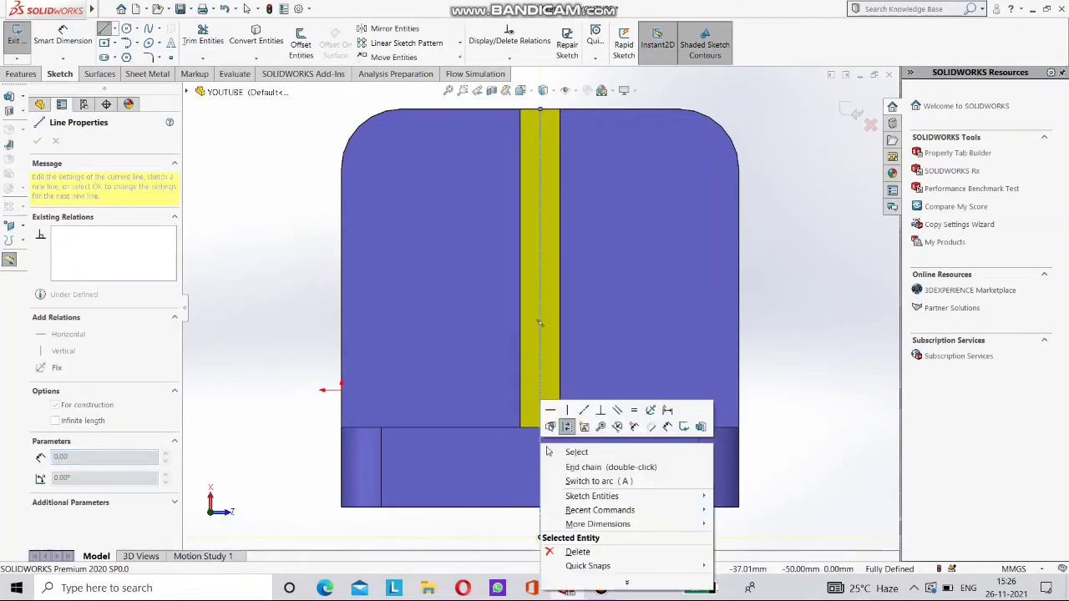
left_click(547, 451)
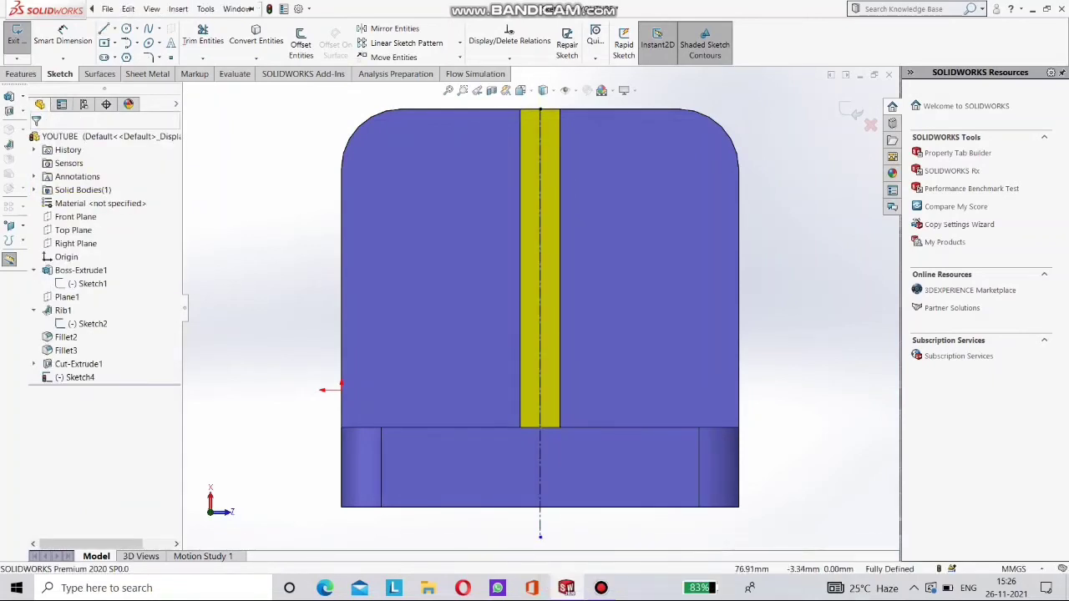
Sketch two circles one above the other on the upright's left half, about 14 mm and 23 mm in diameter.
left_click(126, 28)
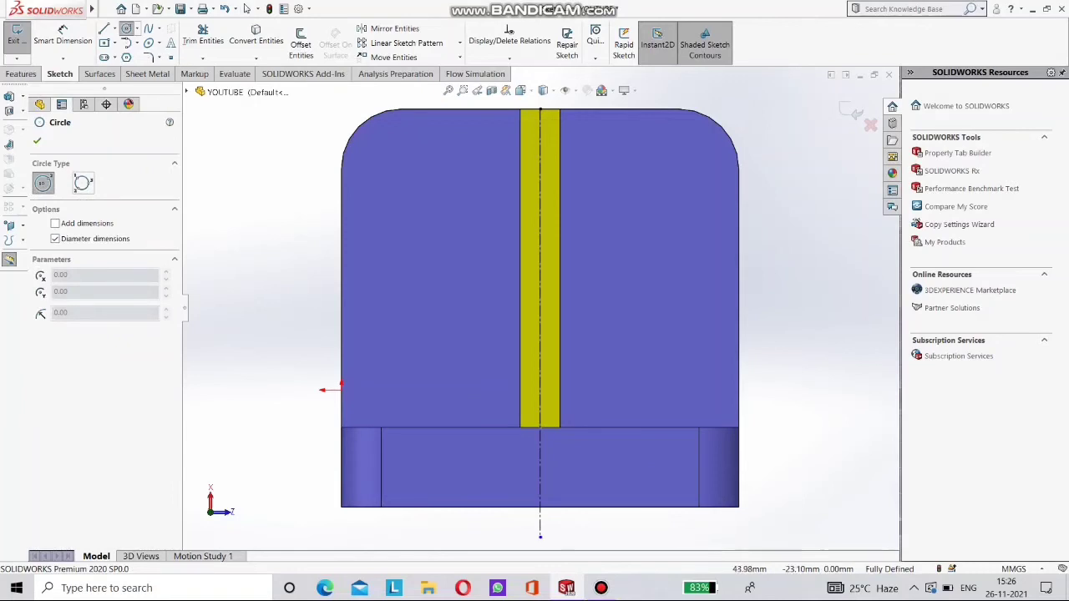
left_click(431, 210)
left_click(451, 230)
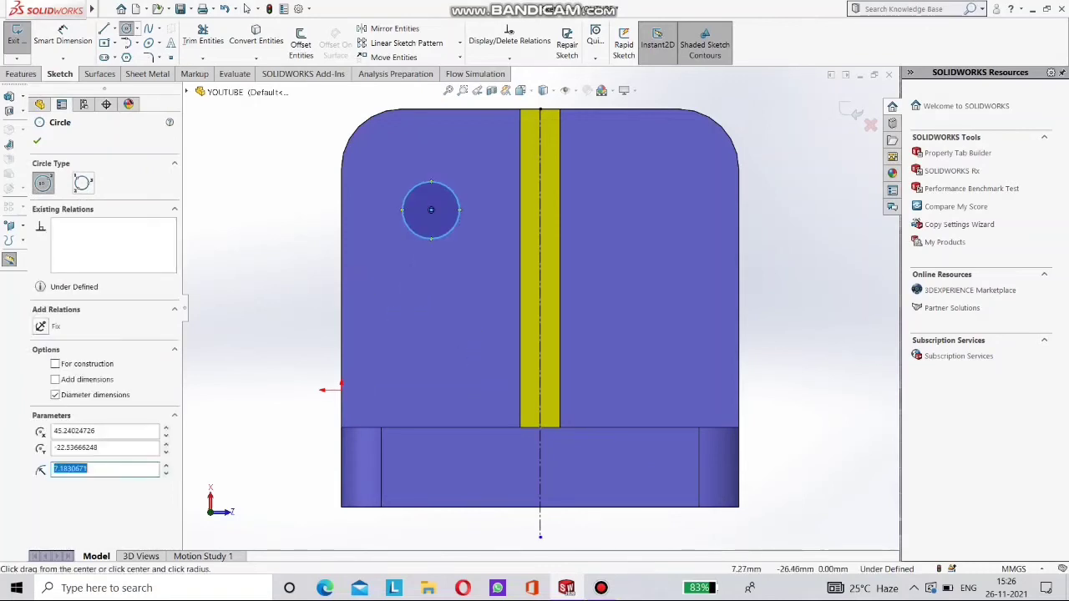
left_click(437, 349)
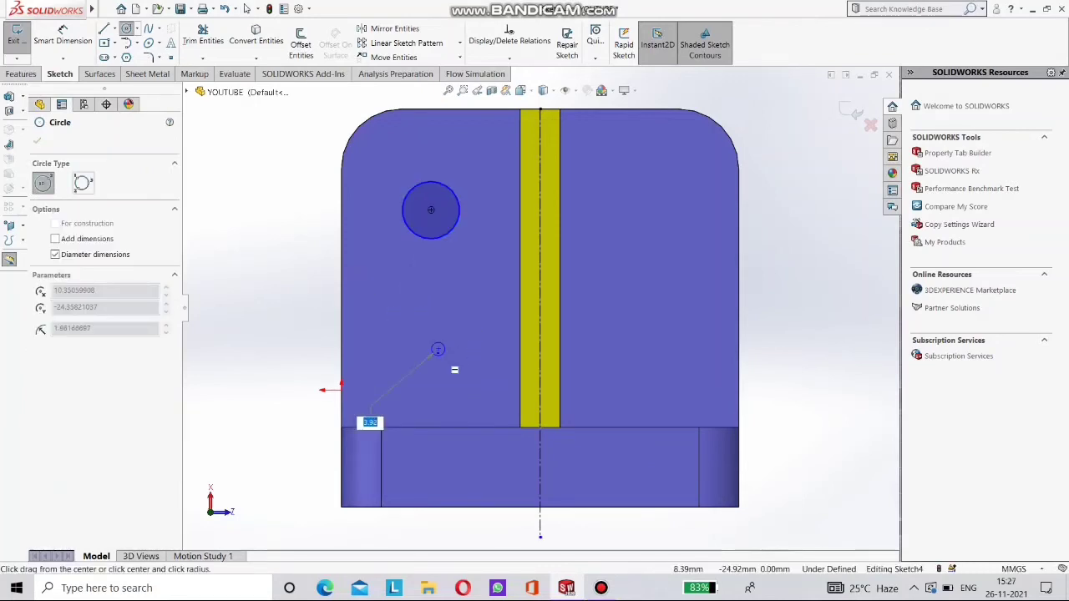
left_click(455, 389)
left_click(247, 9)
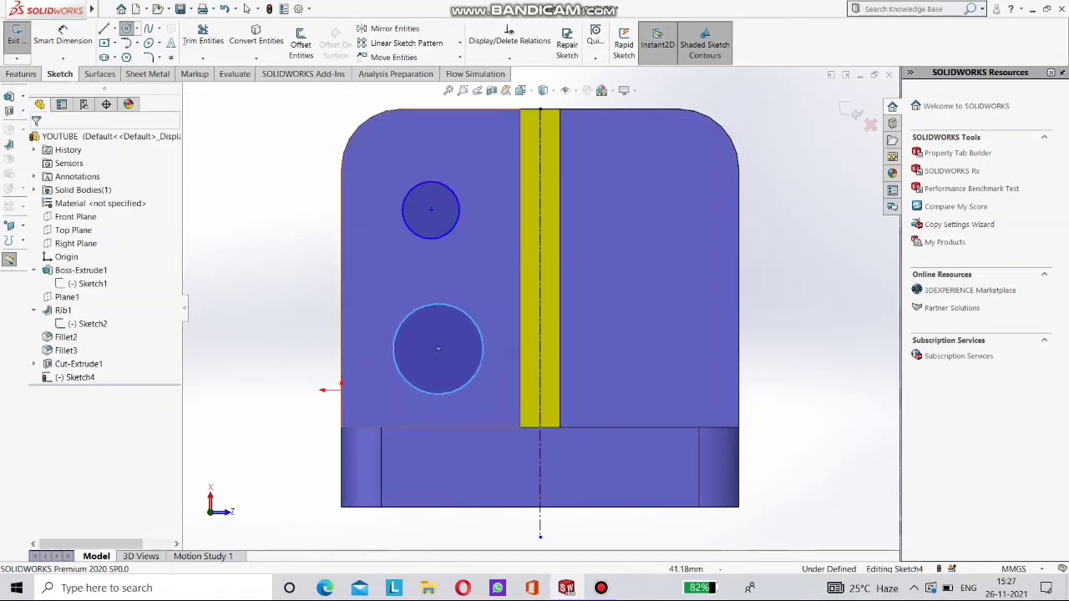
Add an Equal relation between the two circles.
left_click(403, 204)
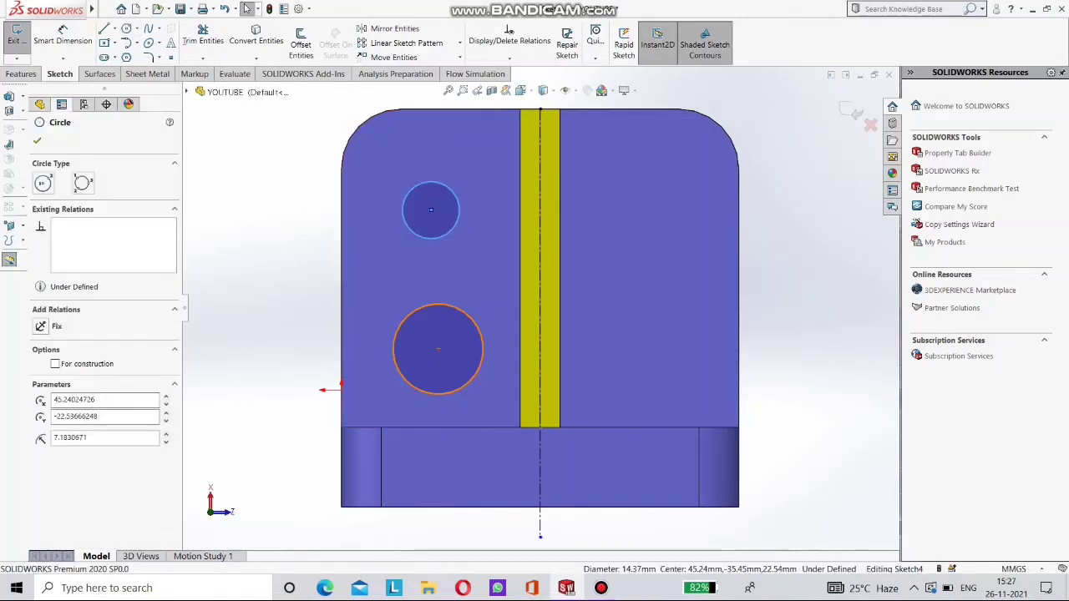
left_click(405, 318, "ctrl")
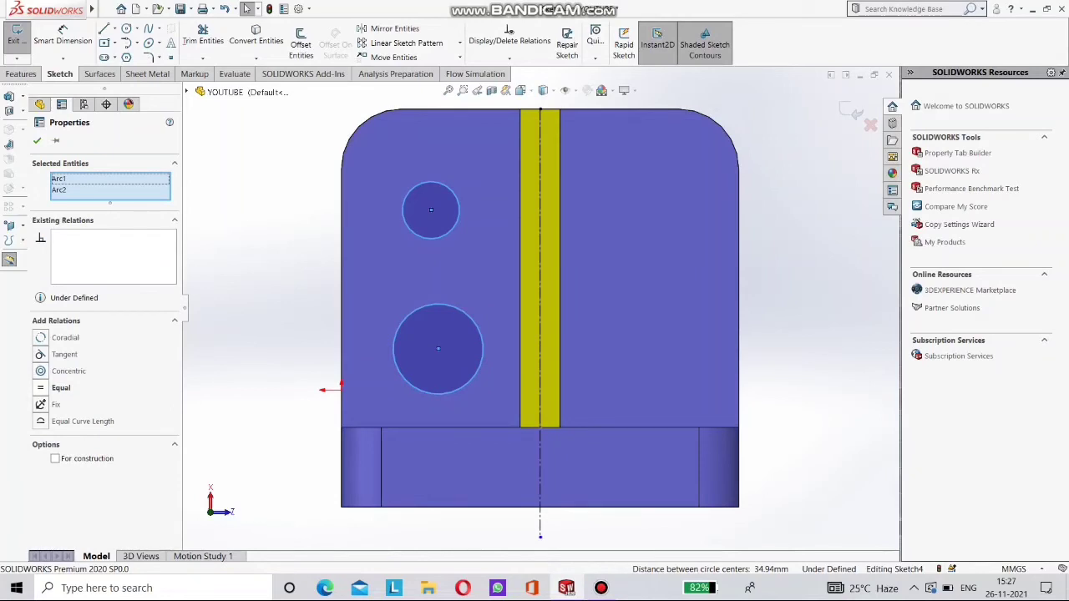
left_click(55, 388)
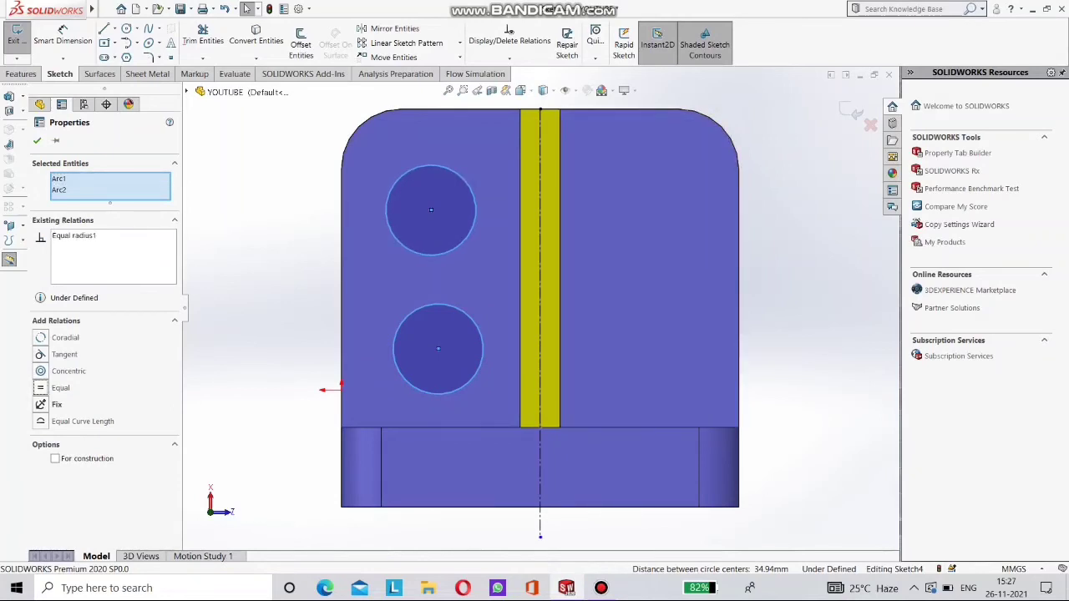
key("Escape")
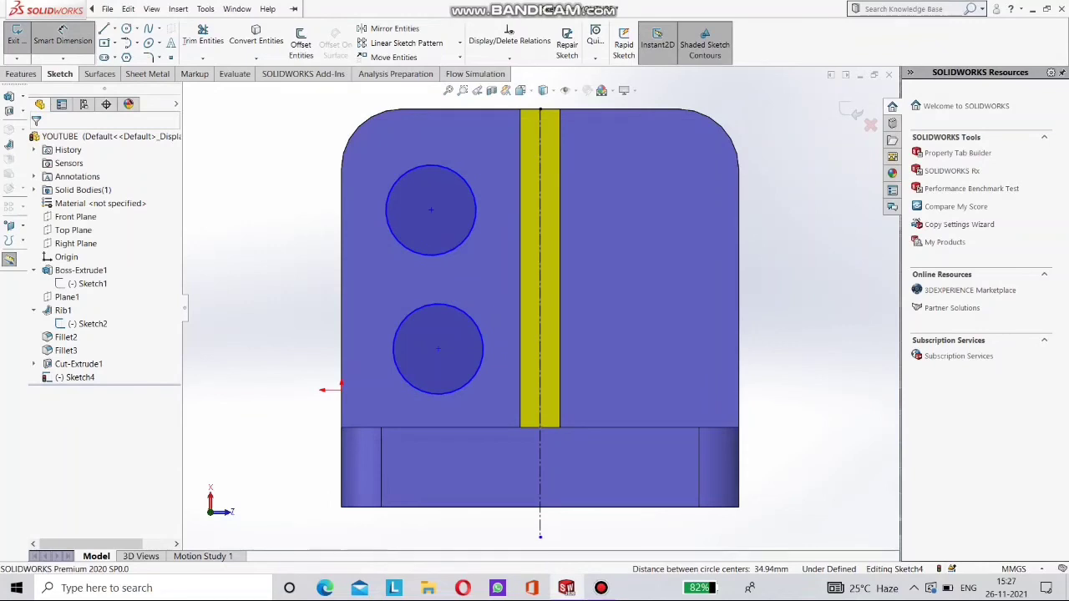
Dimension the upper circle's diameter, set it to 10 mm, and place the dimension text between the circle and the rib.
left_click(62, 30)
left_click(472, 192)
left_click(489, 167)
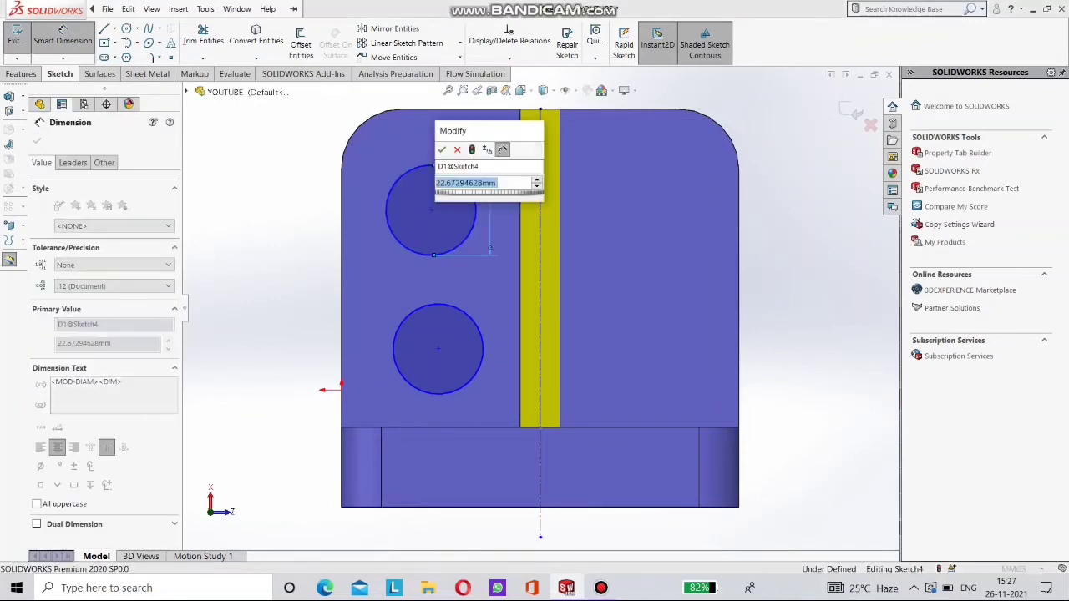
type("10")
key("Return")
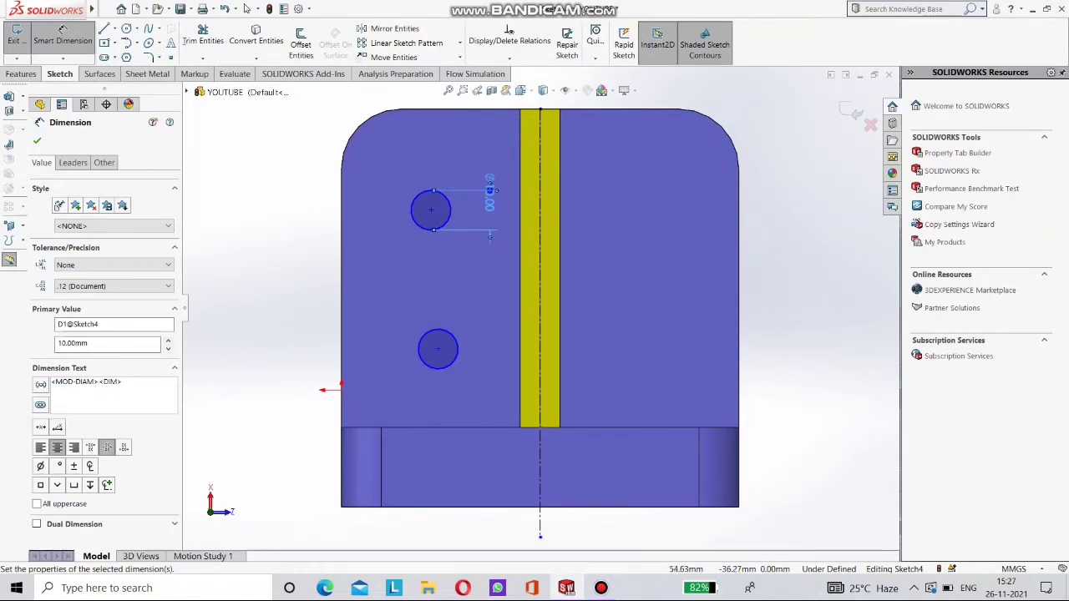
left_click_drag(486, 202, 493, 222)
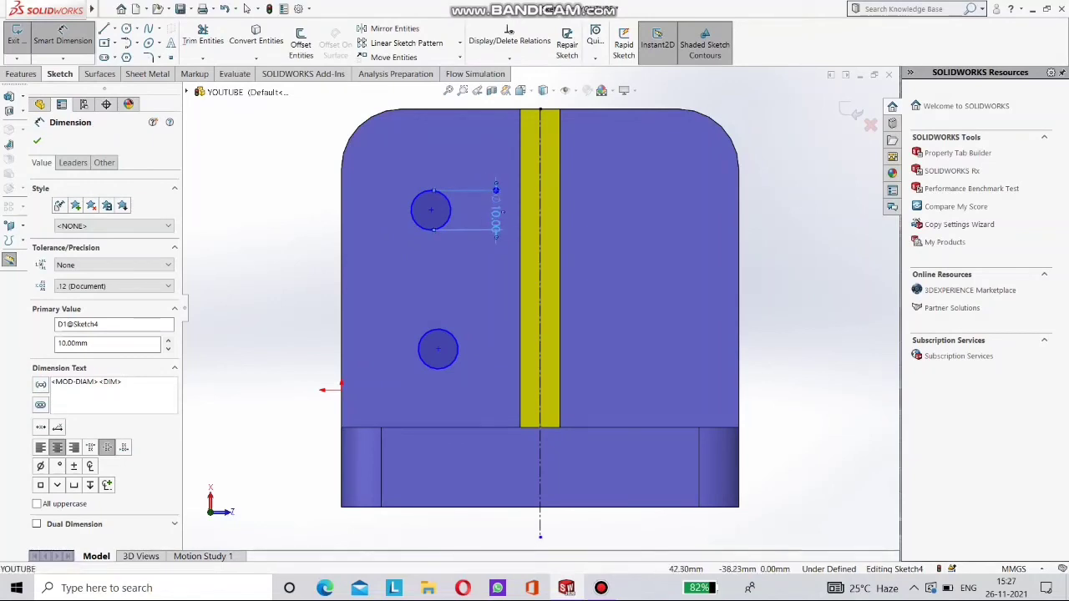
Set the upper circle's diameter to 20 mm.
double_click(495, 223)
type("20")
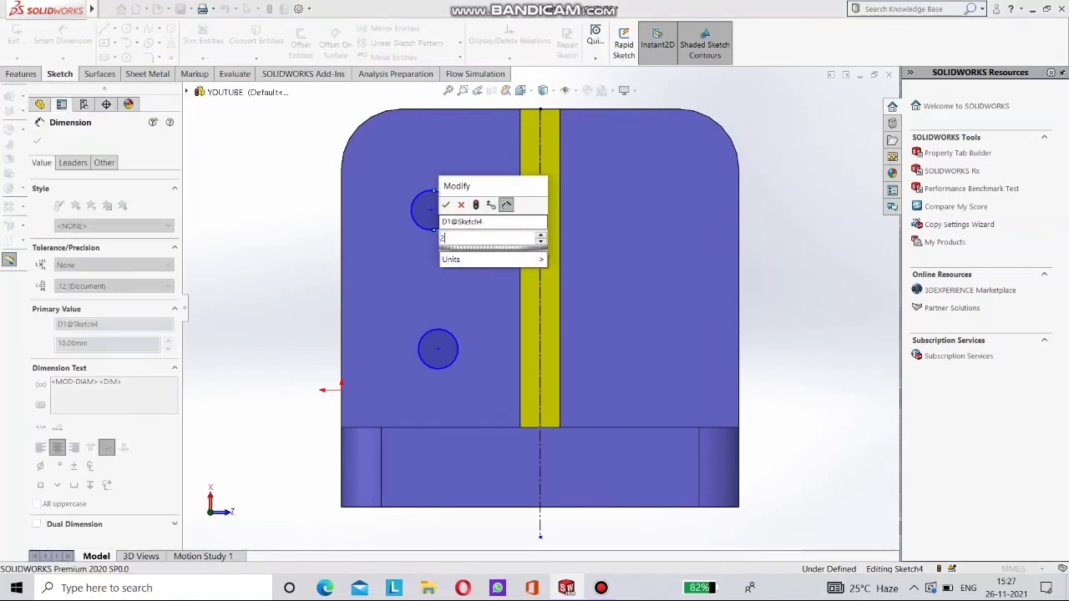
key("Return")
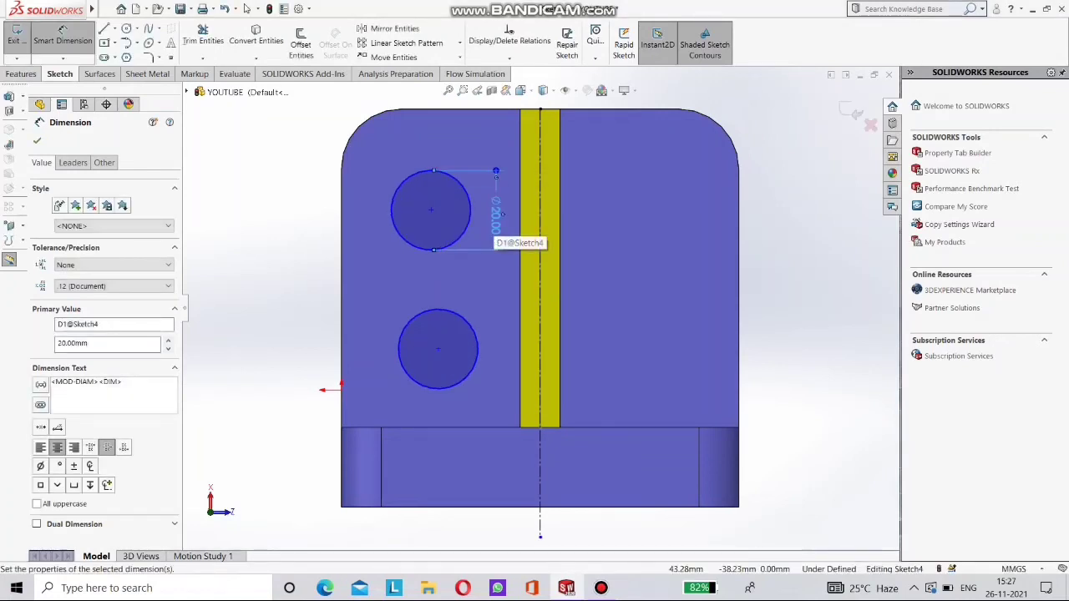
Set the upper circle's diameter to 15 mm.
double_click(494, 219)
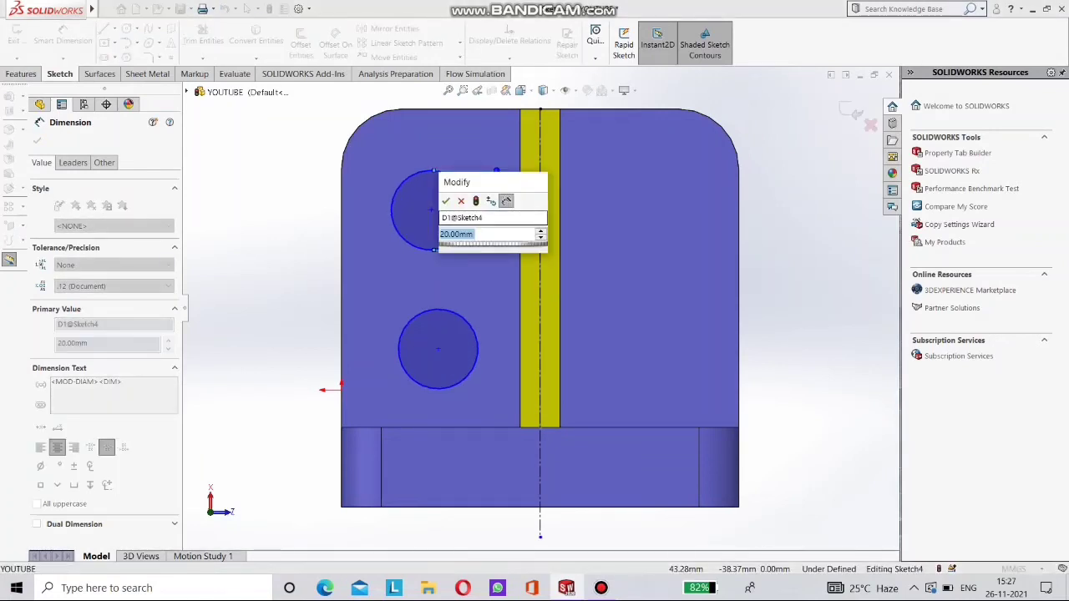
type("15")
key("Return")
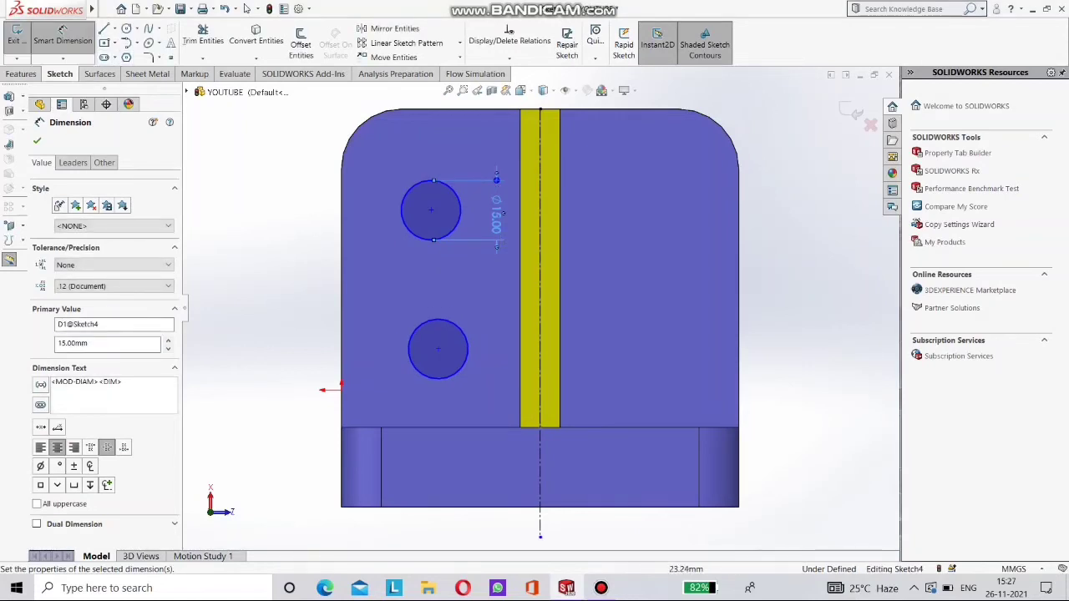
Dimension the upper circle's center 20 mm from the upright's left vertical edge.
left_click(431, 210)
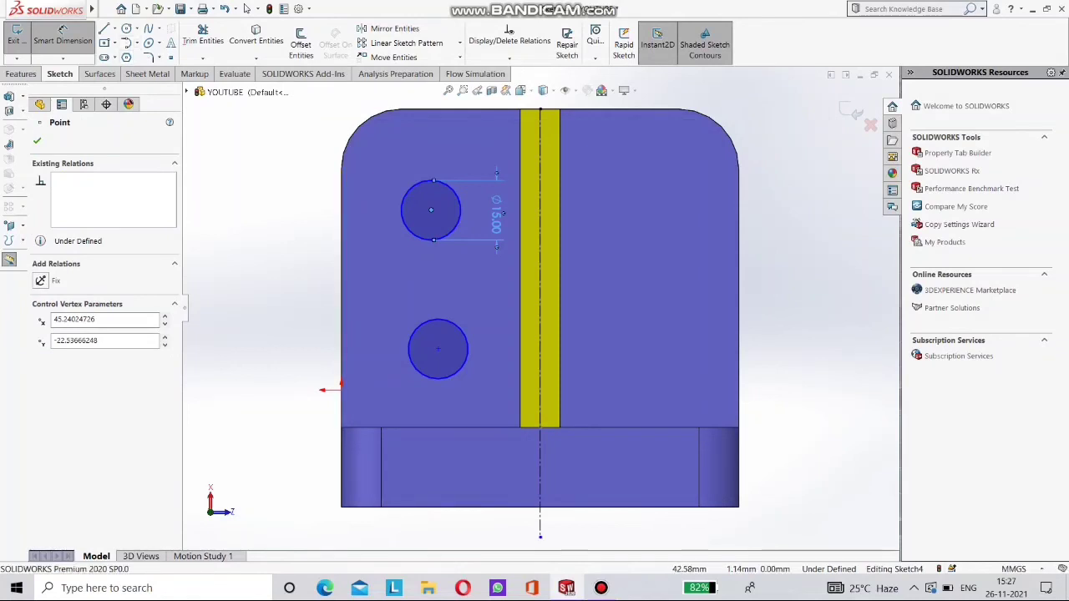
left_click(340, 386)
left_click(341, 382)
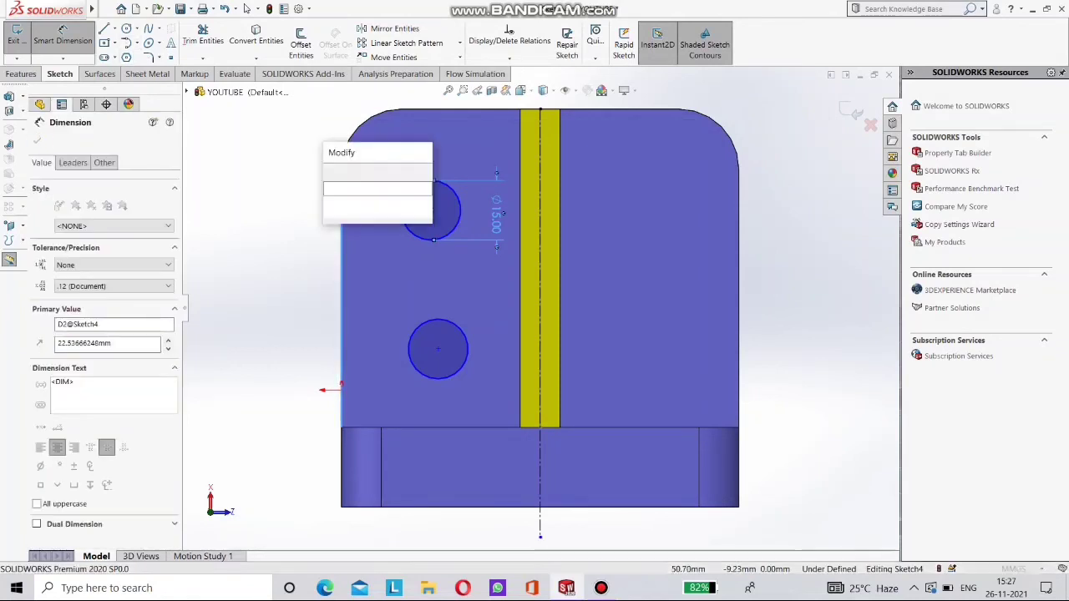
type("20")
key("Return")
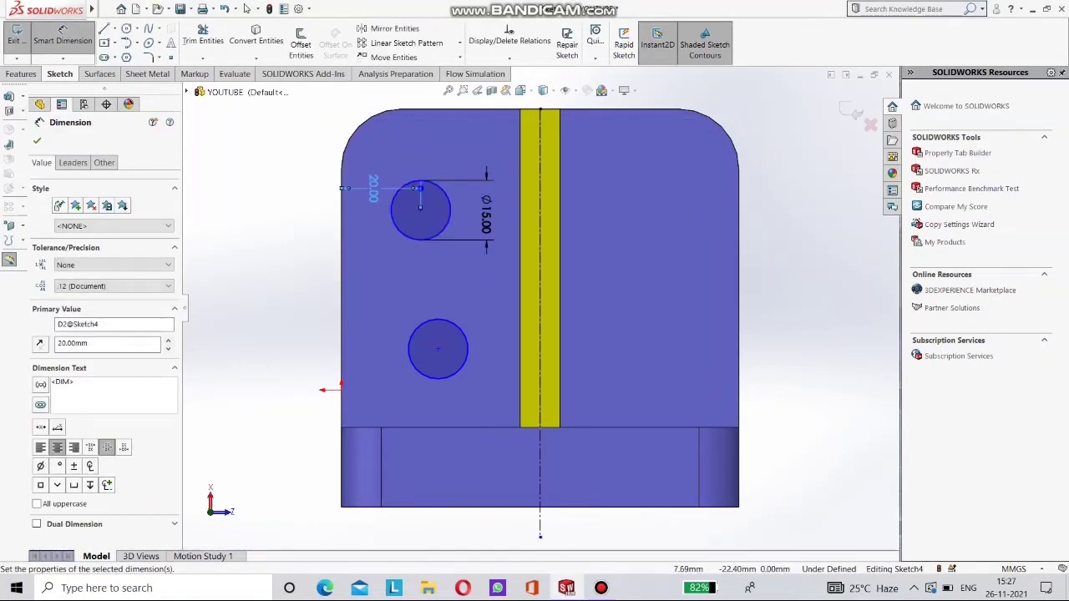
Dimension the lower circle's center 20 mm from the upright's left vertical edge.
left_click(438, 348)
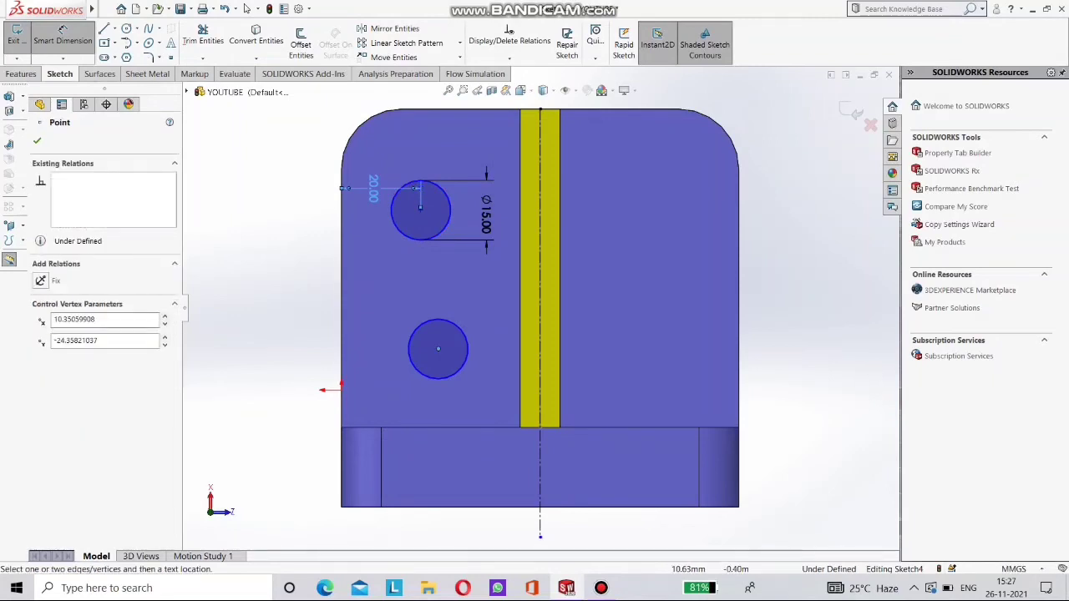
left_click(341, 351)
left_click(339, 349)
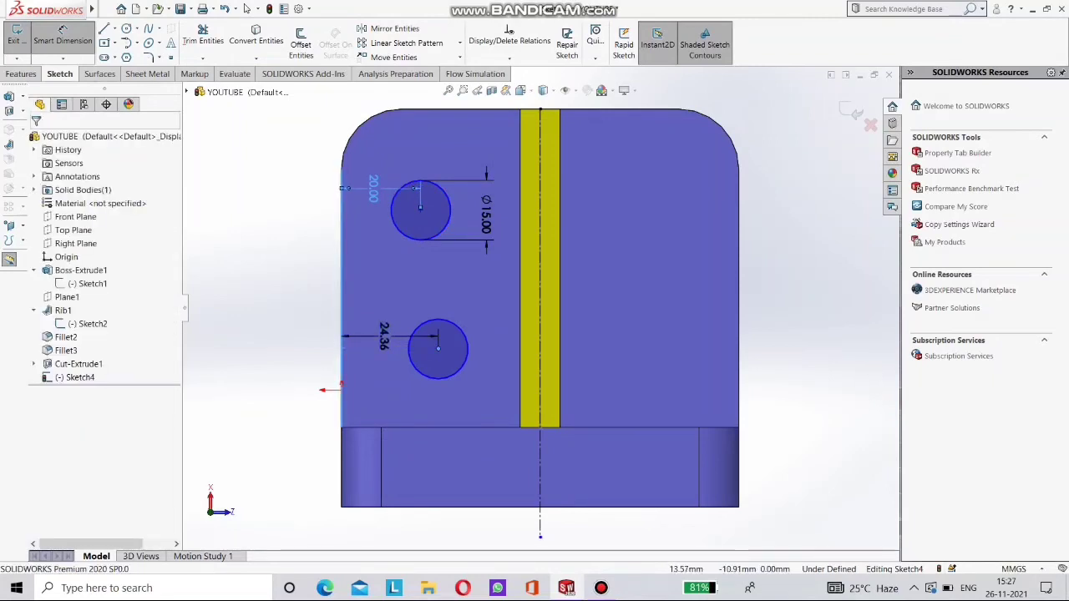
type("20")
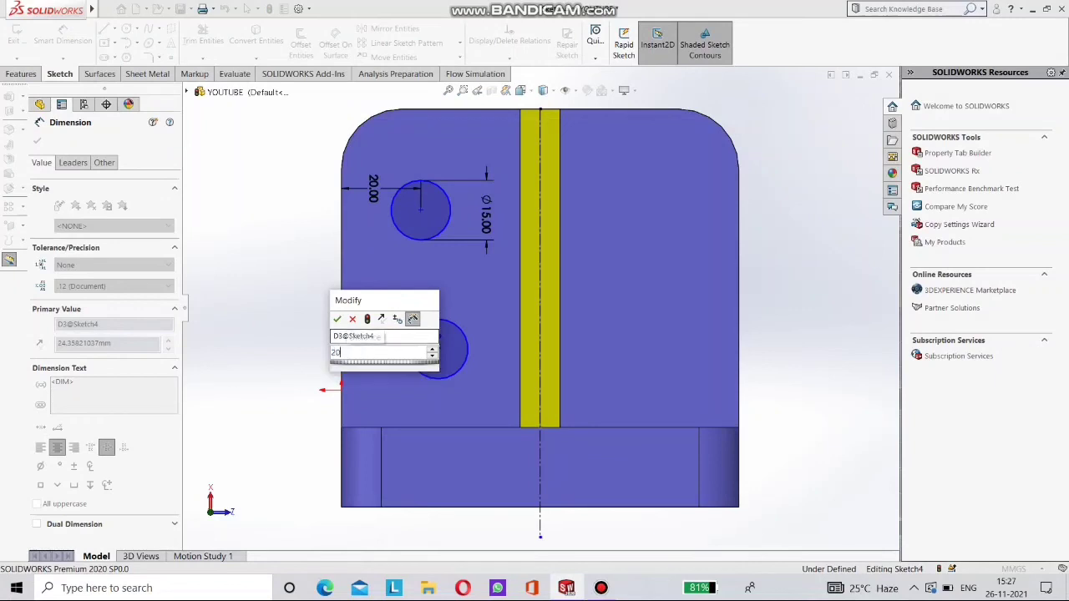
key("Return")
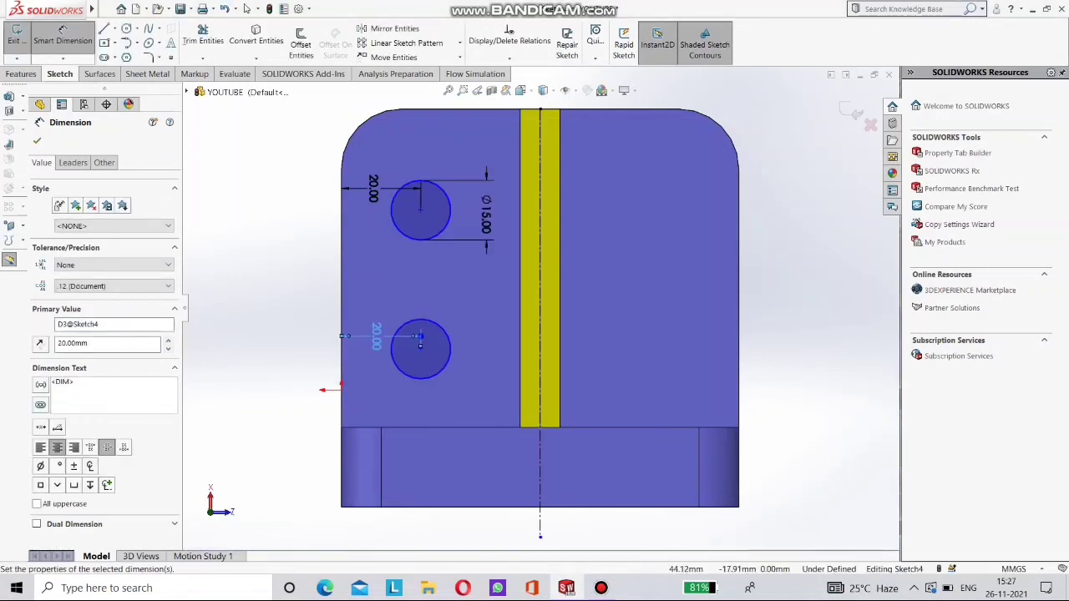
left_click(420, 343)
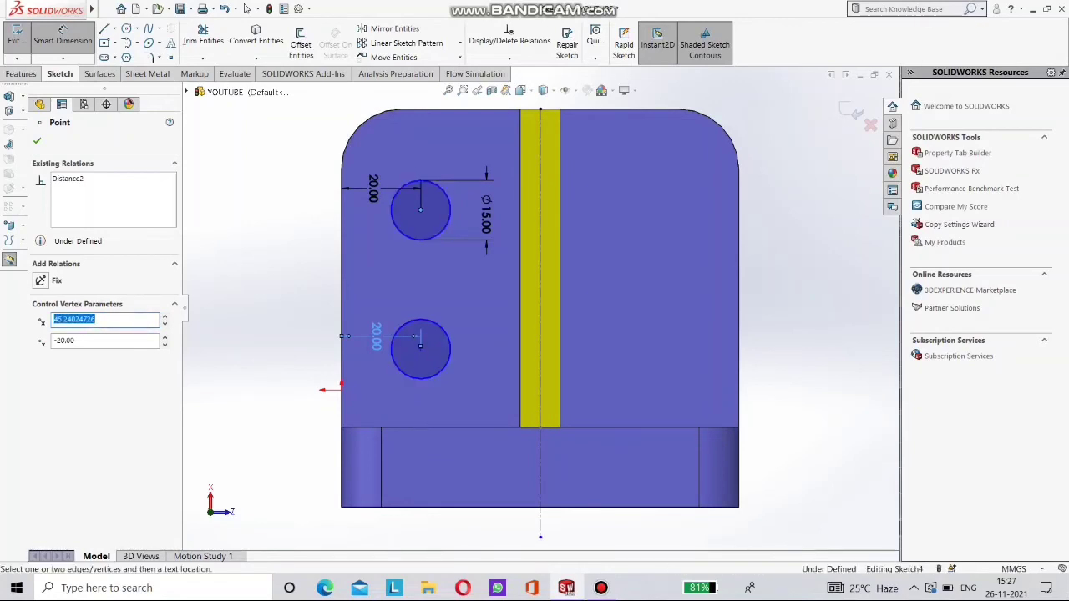
left_click(420, 222)
key("Escape")
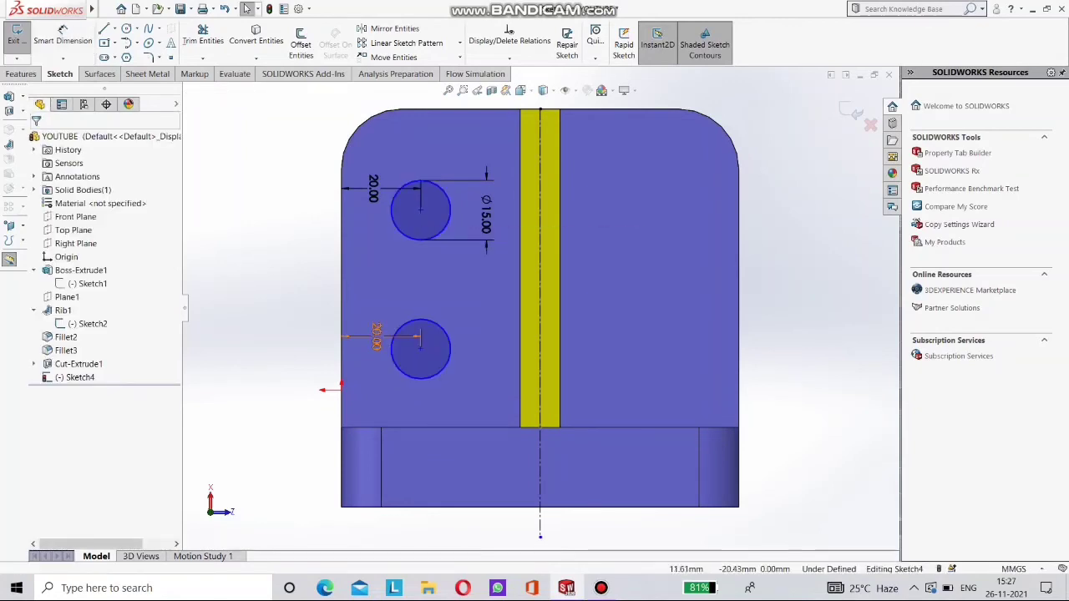
Dimension the vertical distance between the two circle centers and set it to 30 mm.
left_click(63, 32)
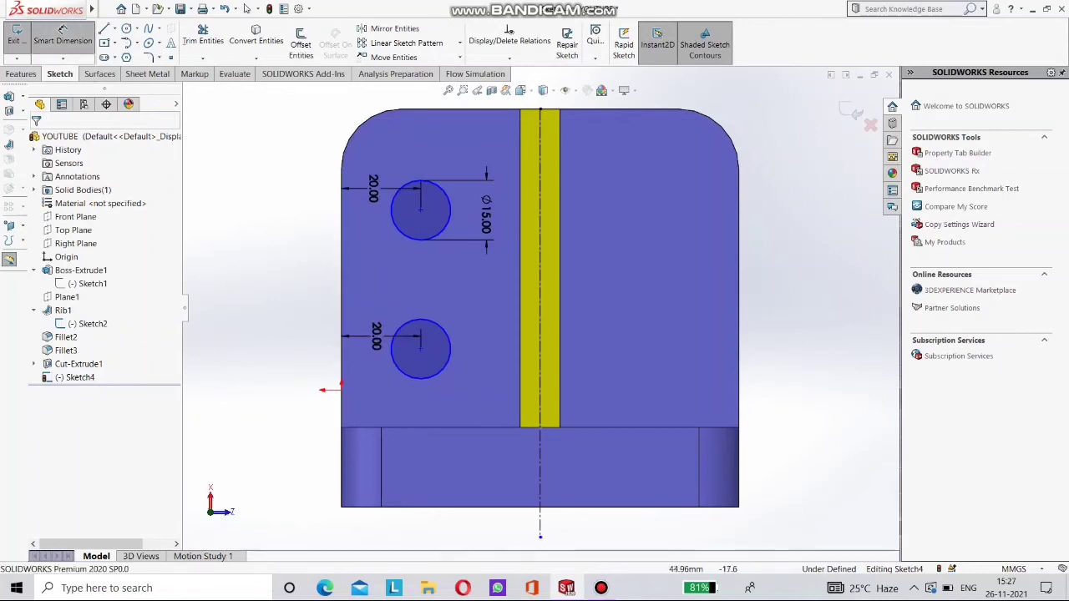
left_click(420, 210)
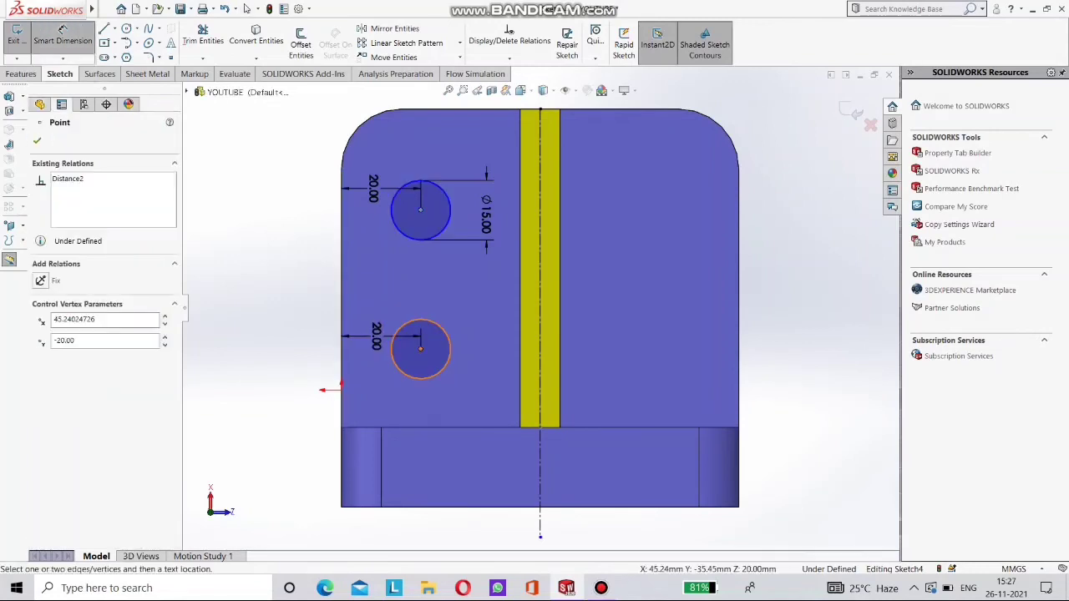
left_click(420, 348)
left_click(464, 332)
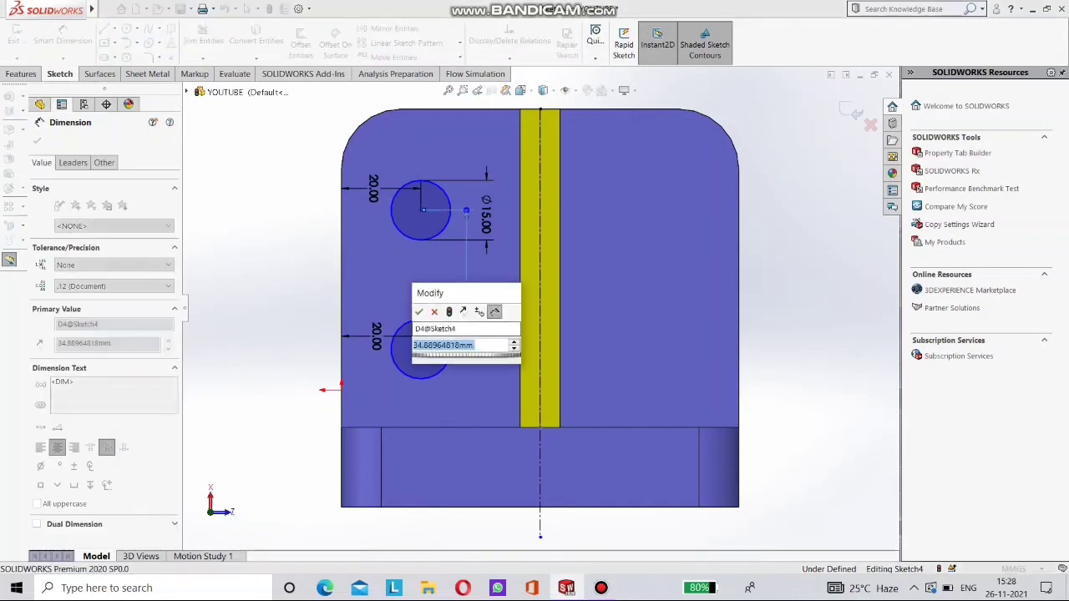
type("30")
key("Return")
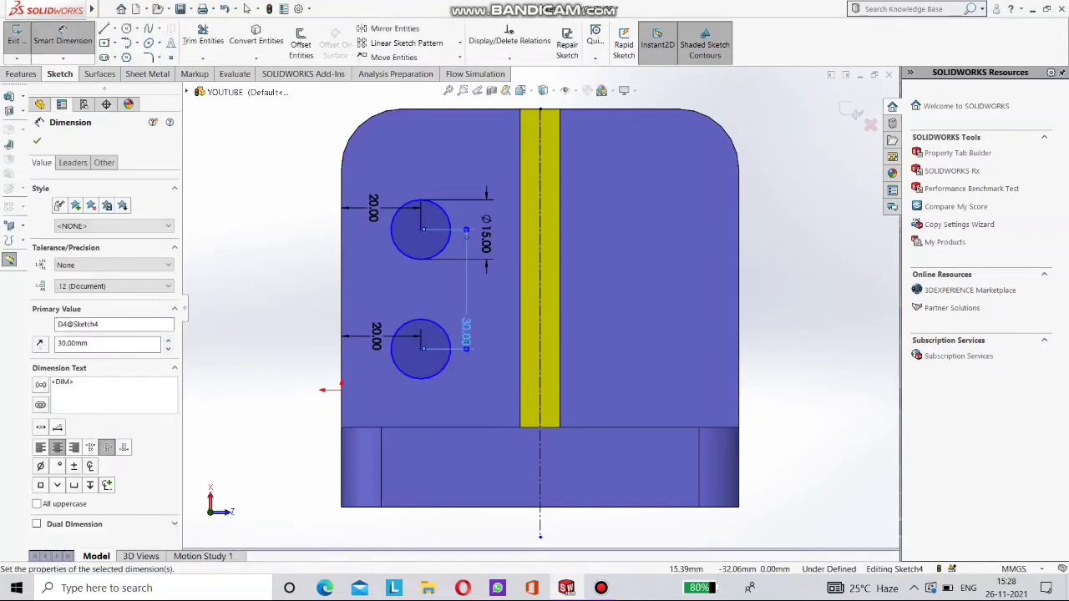
key("Escape")
key("Escape")
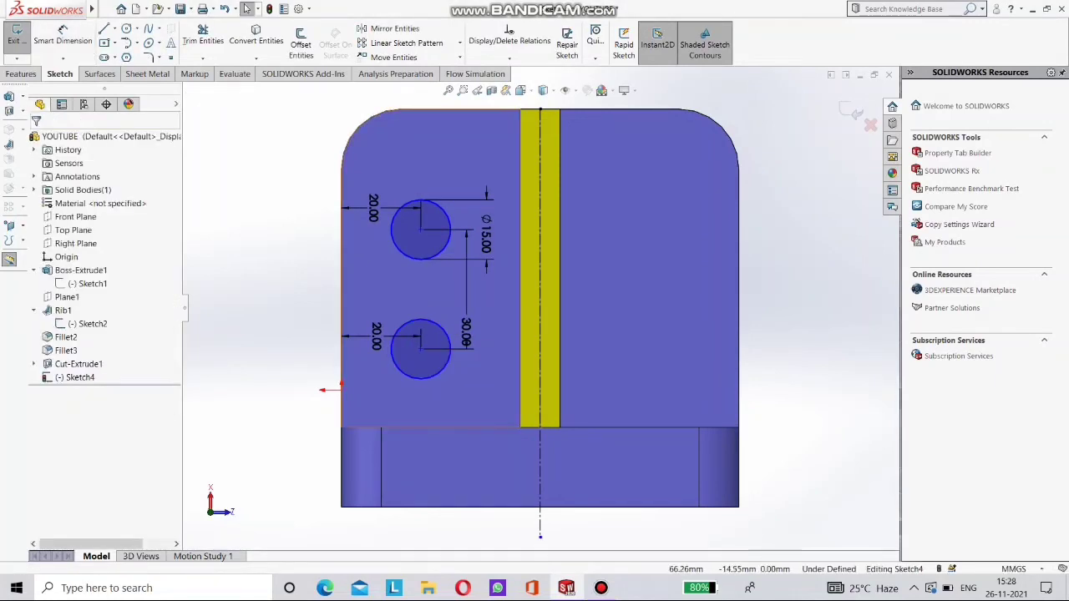
Dimension the lower circle's center 20 mm above the edge where the upright meets the base.
left_click(62, 31)
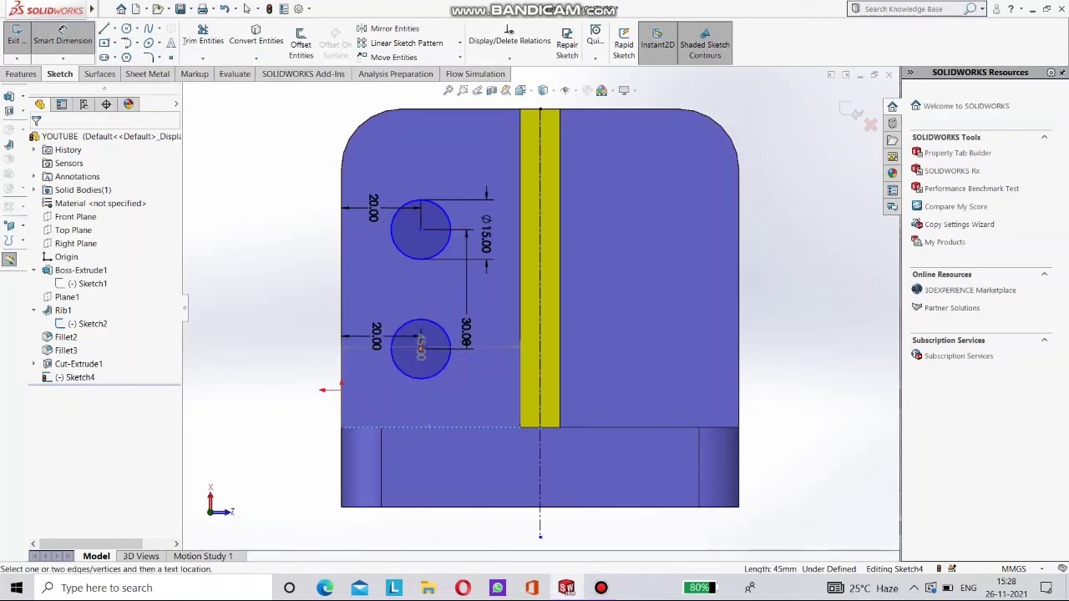
left_click(420, 349)
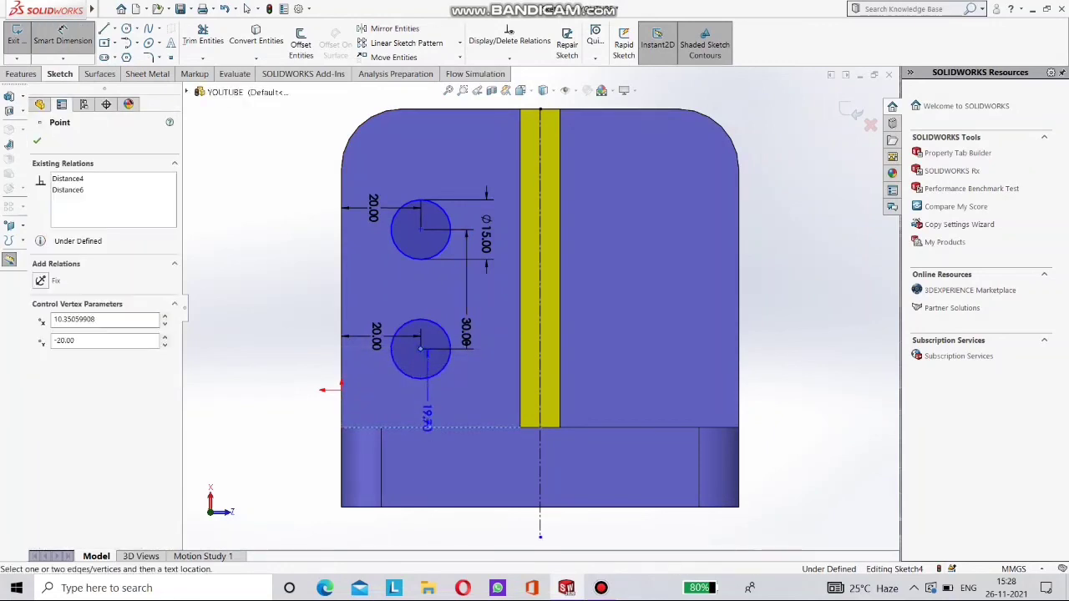
left_click(427, 428)
left_click(423, 351)
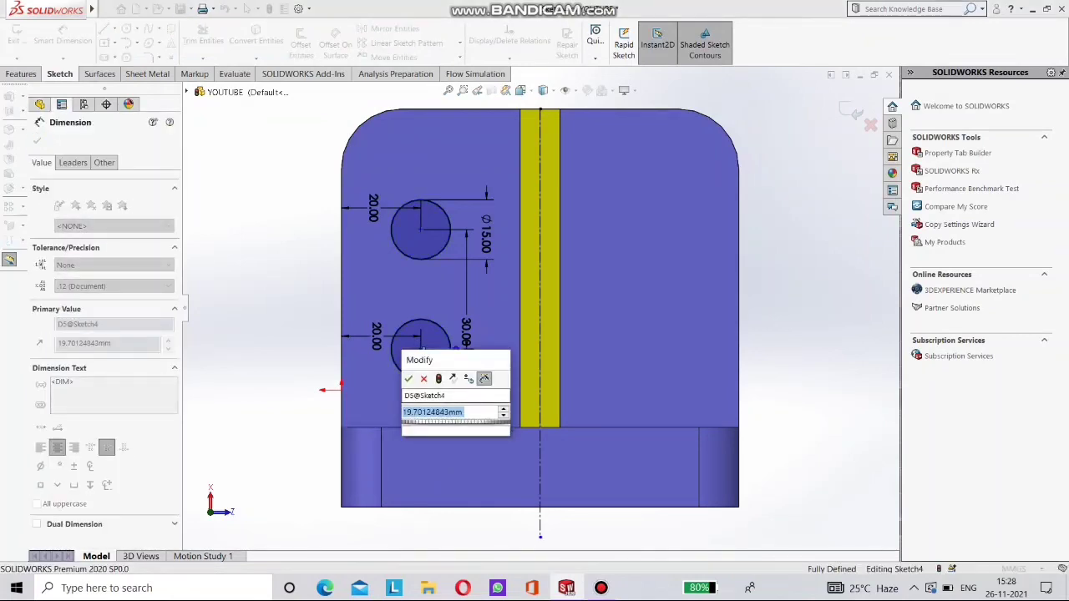
type("20")
key("Return")
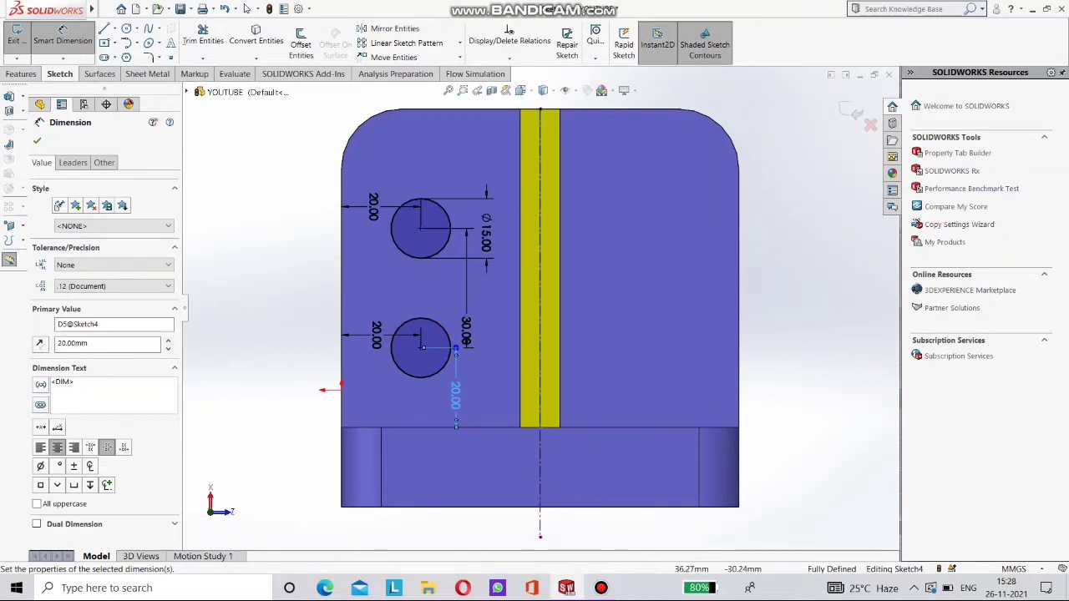
Mirror both circles about the vertical centerline to the other side of the rib.
left_click(394, 29)
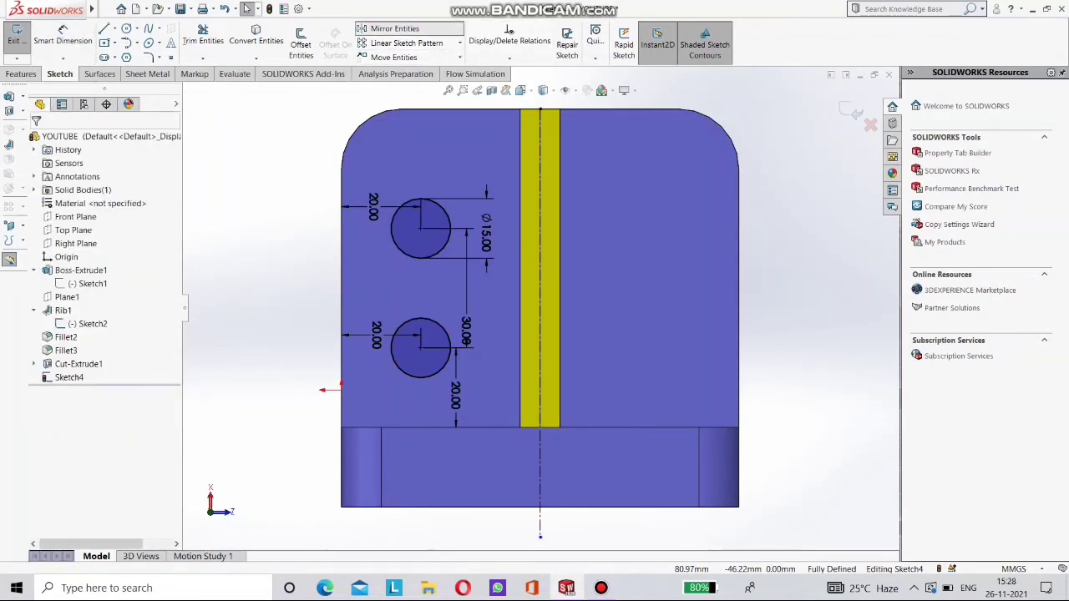
left_click(420, 258)
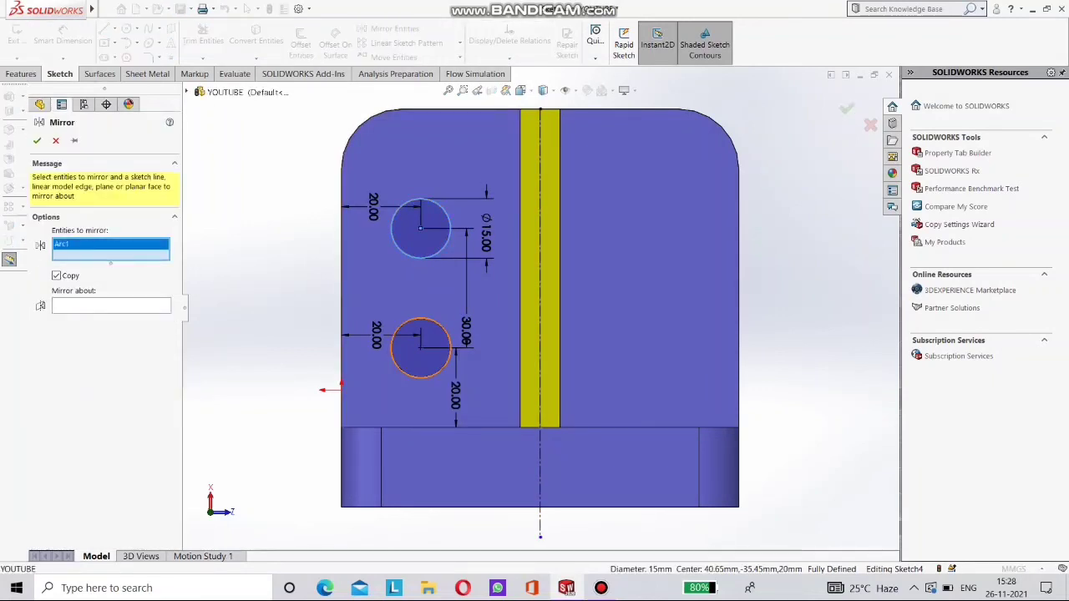
left_click(391, 346)
left_click(111, 317)
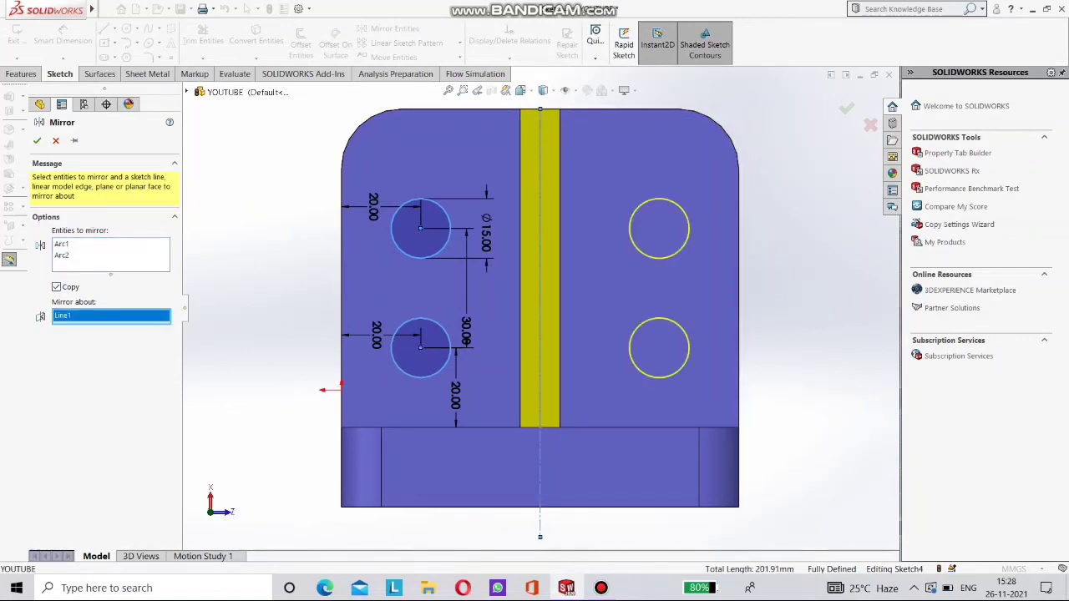
key("Return")
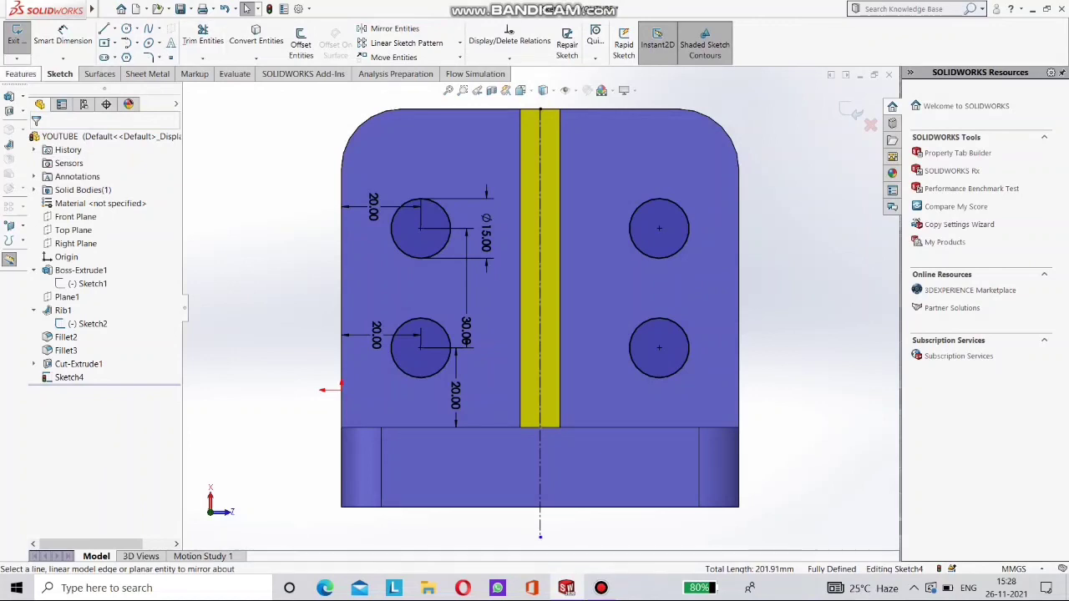
Cut the four circles through the upright with an Extruded Cut using the Through All end condition.
left_click(21, 74)
left_click(192, 42)
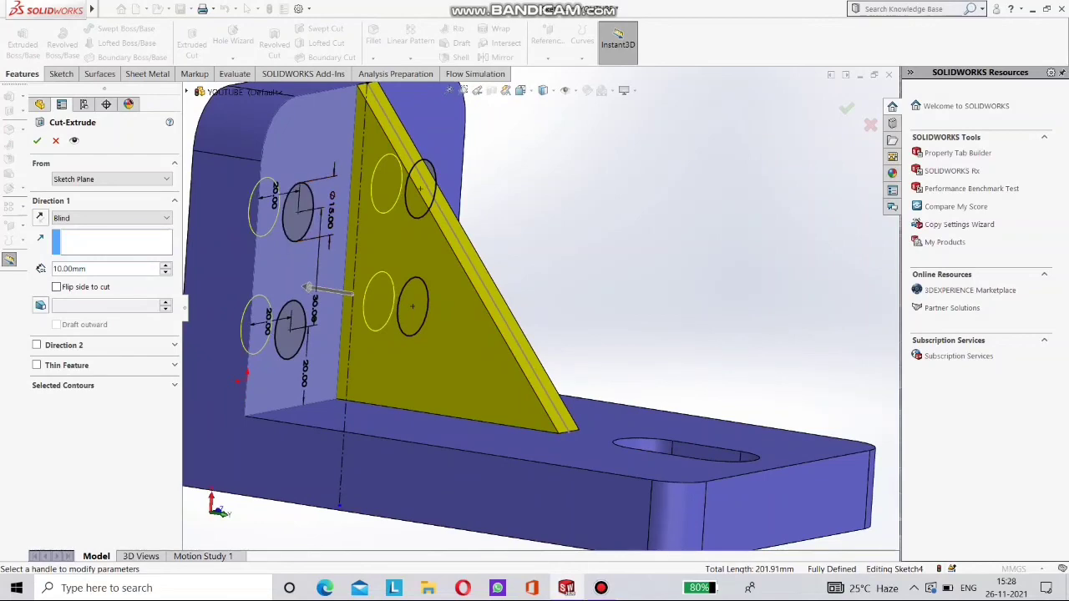
middle_click_drag(551, 284, 476, 286)
left_click(111, 218)
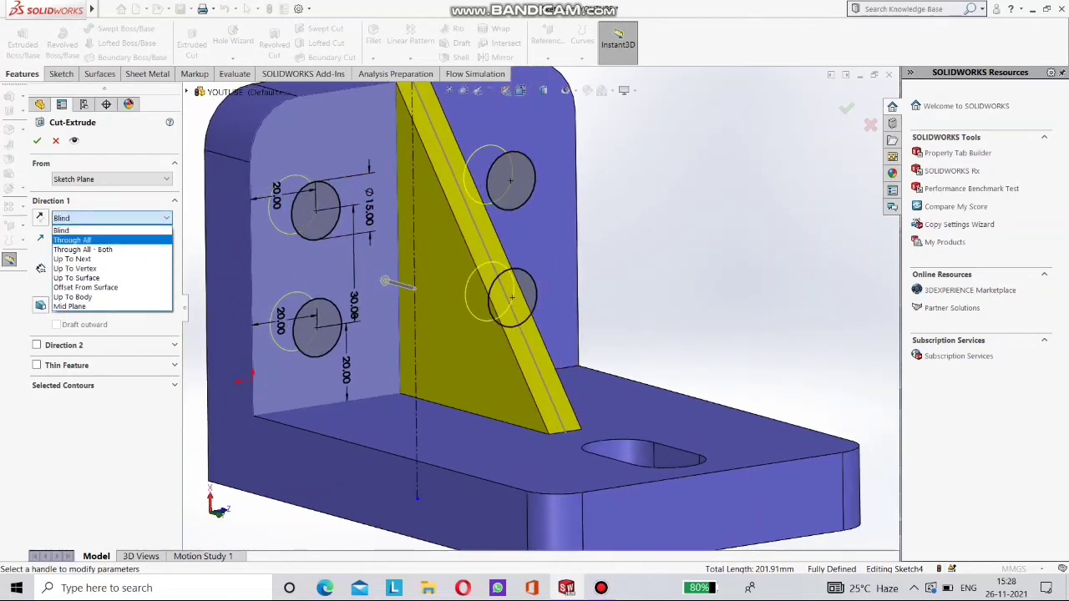
left_click(83, 240)
left_click(36, 140)
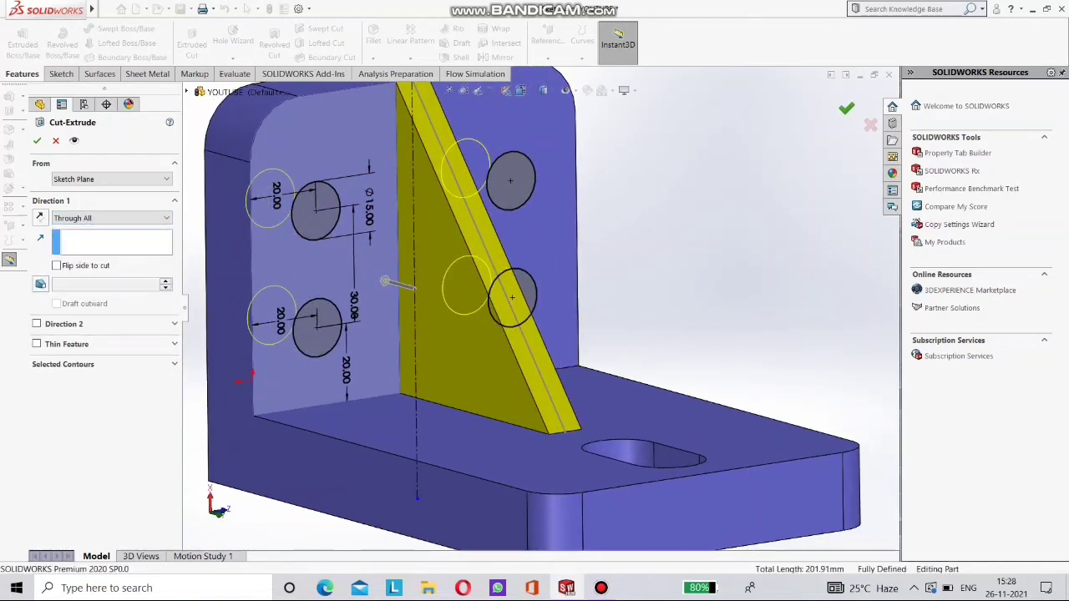
middle_click_drag(534, 334, 543, 409)
scroll(596, 312, "up", 3)
middle_click_drag(597, 312, 584, 351)
middle_click_drag(613, 264, 593, 338)
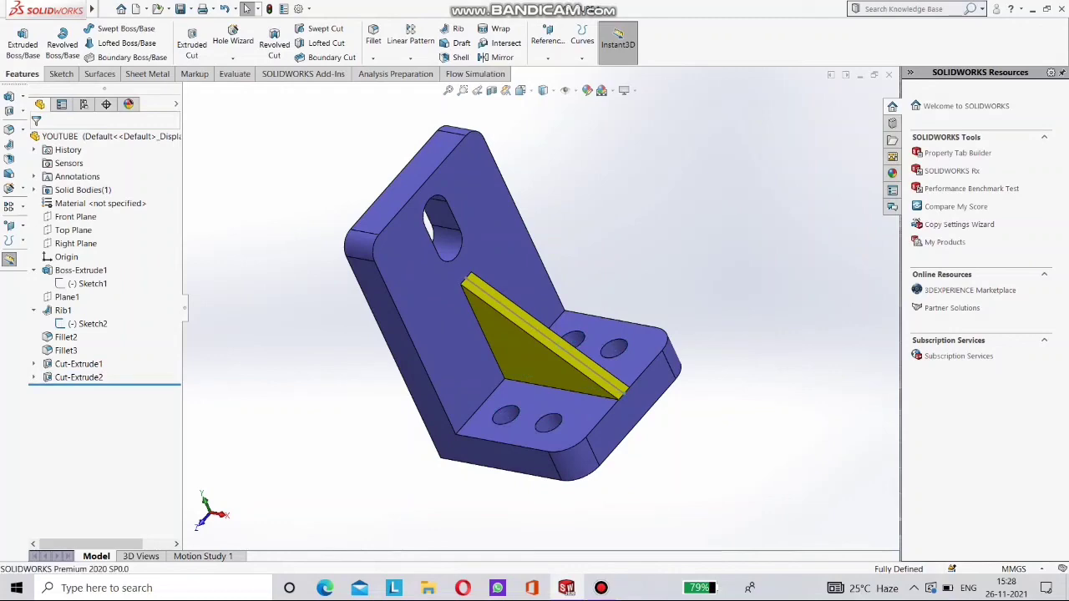